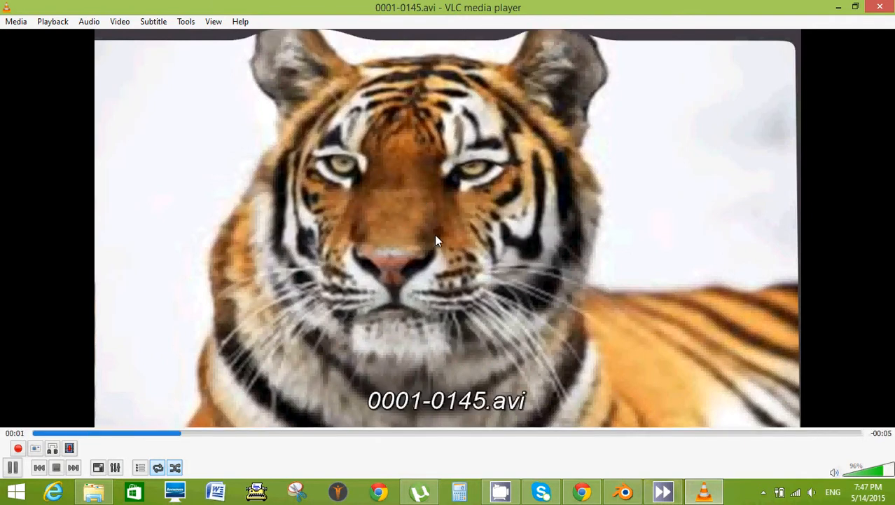
left_click(12, 468)
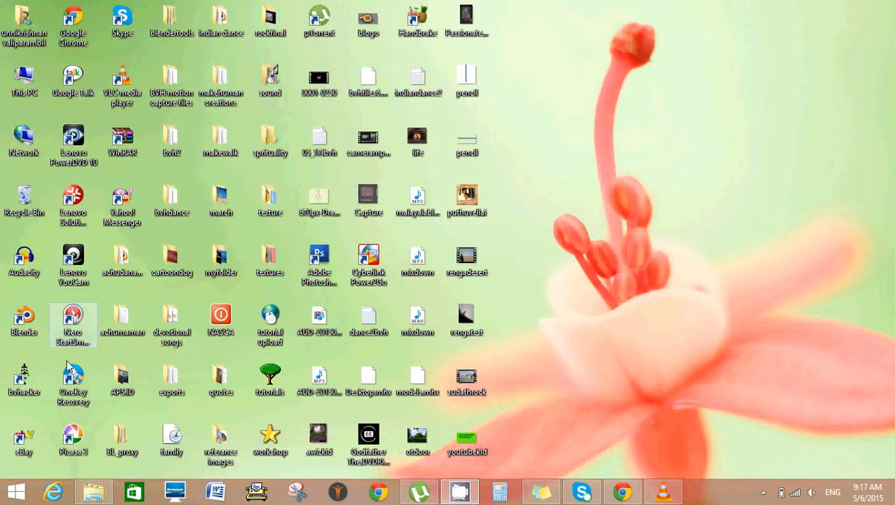
Launch Blender from the desktop and delete the default cube from the scene.
double_click(25, 320)
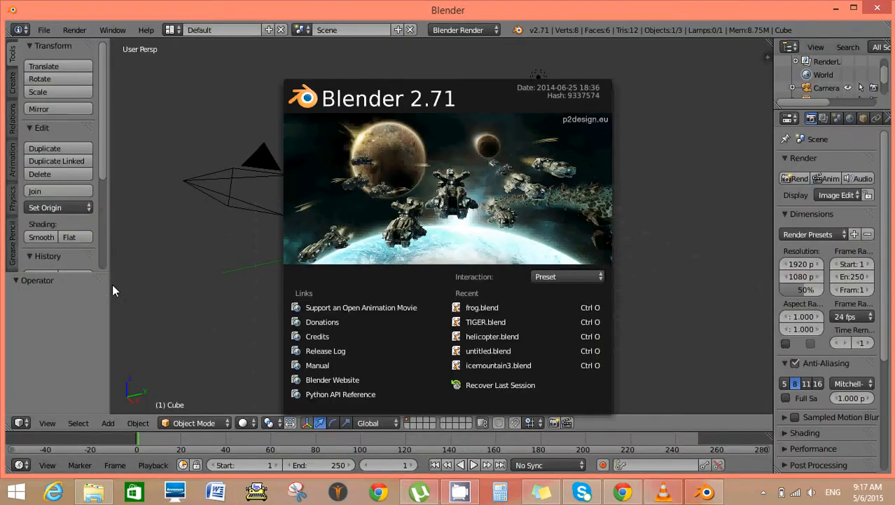
left_click(634, 237)
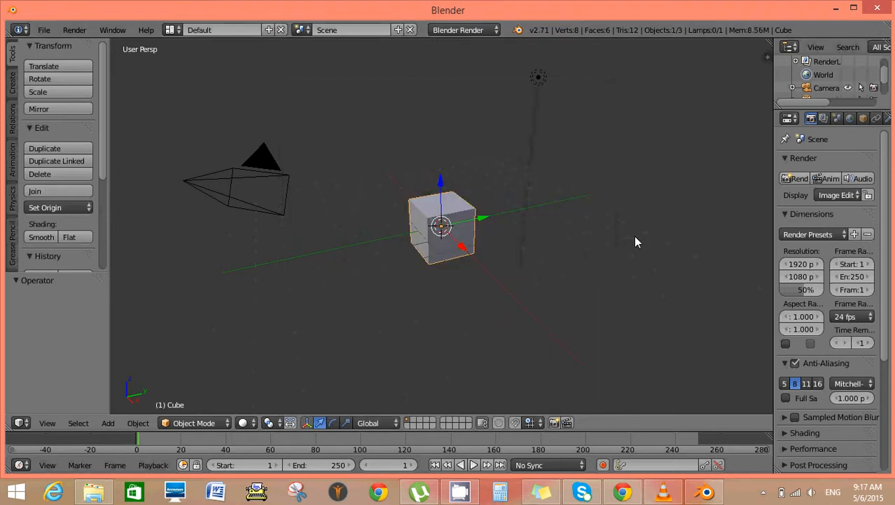
key("x")
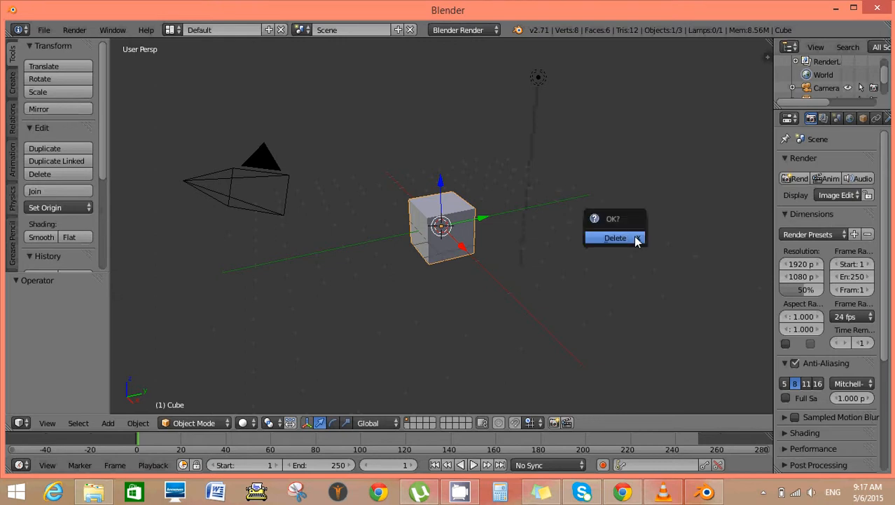
left_click(635, 237)
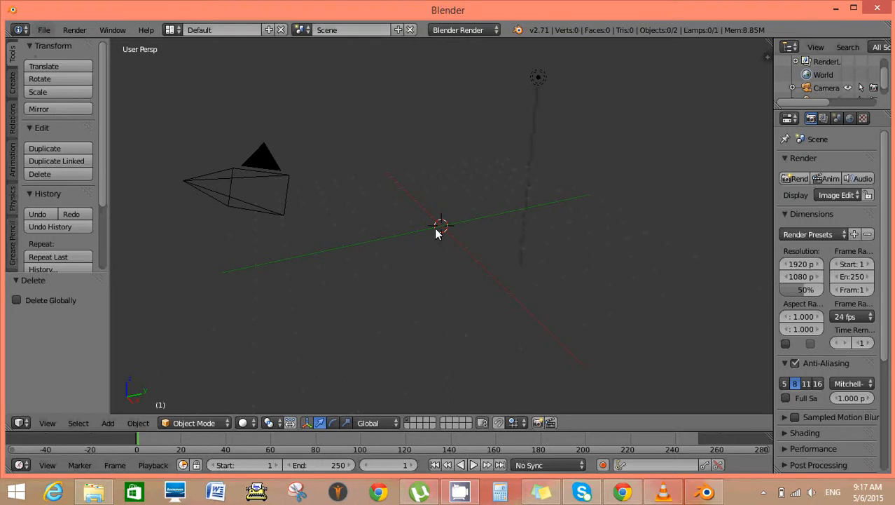
Enable background images for the 3D view and load tiger.jpg from the workshop folder.
key("n")
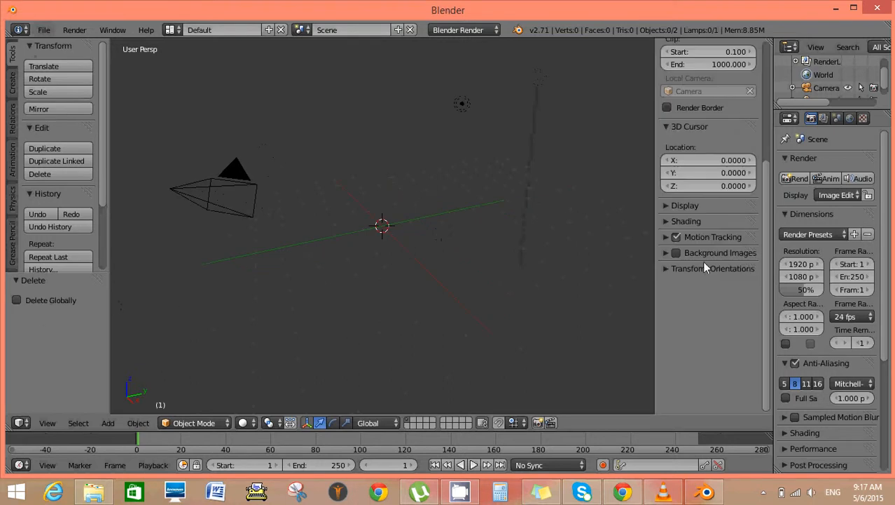
left_click(674, 253)
left_click(697, 251)
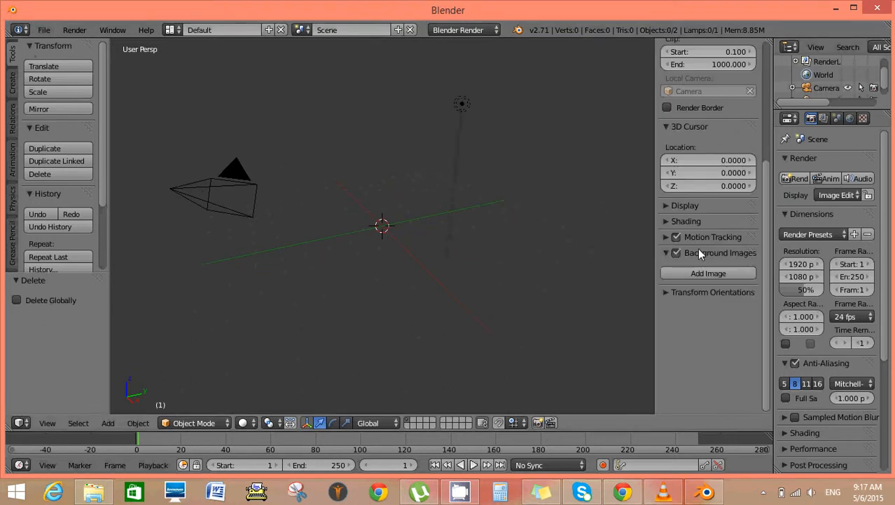
left_click(733, 273)
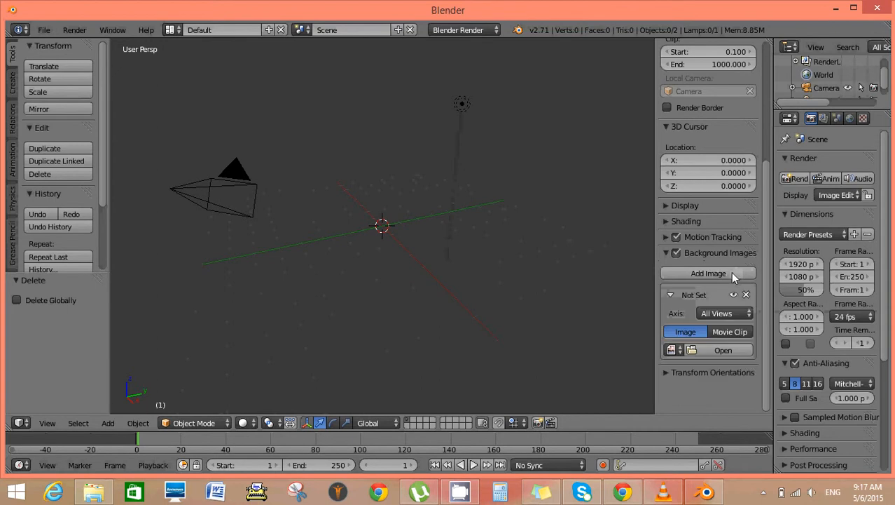
left_click(743, 357)
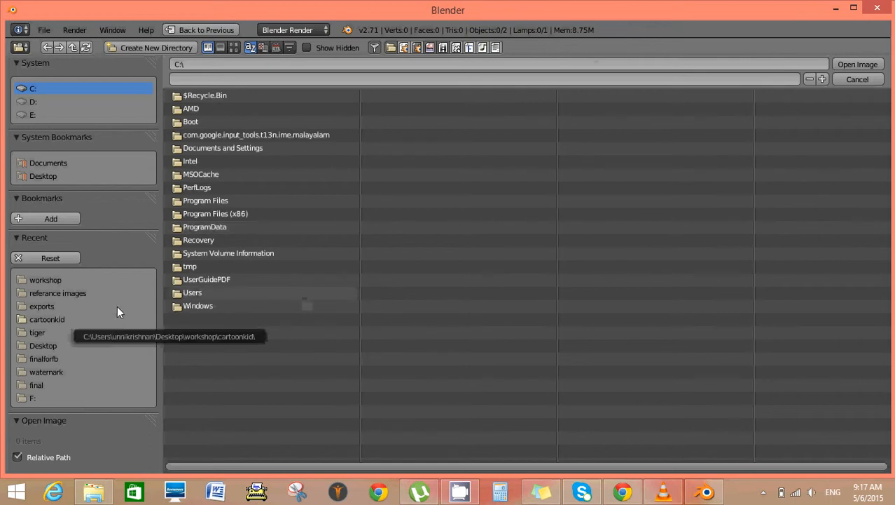
left_click(50, 279)
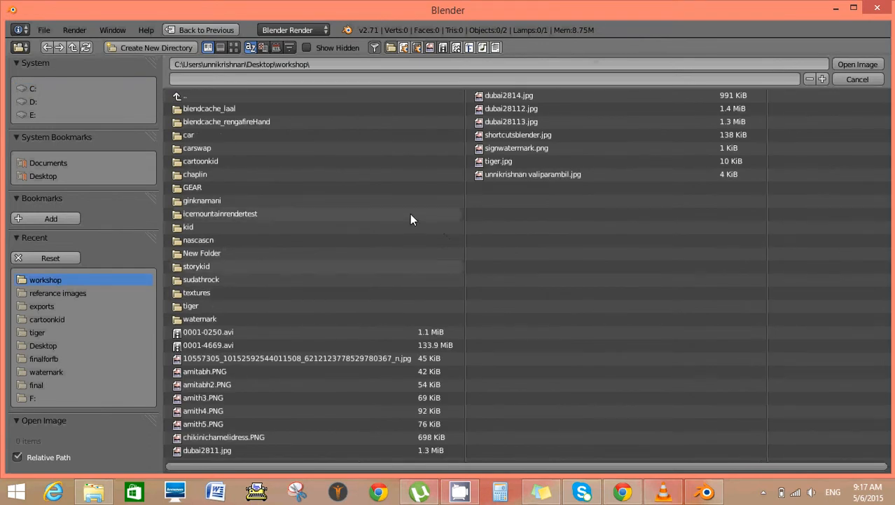
left_click(502, 162)
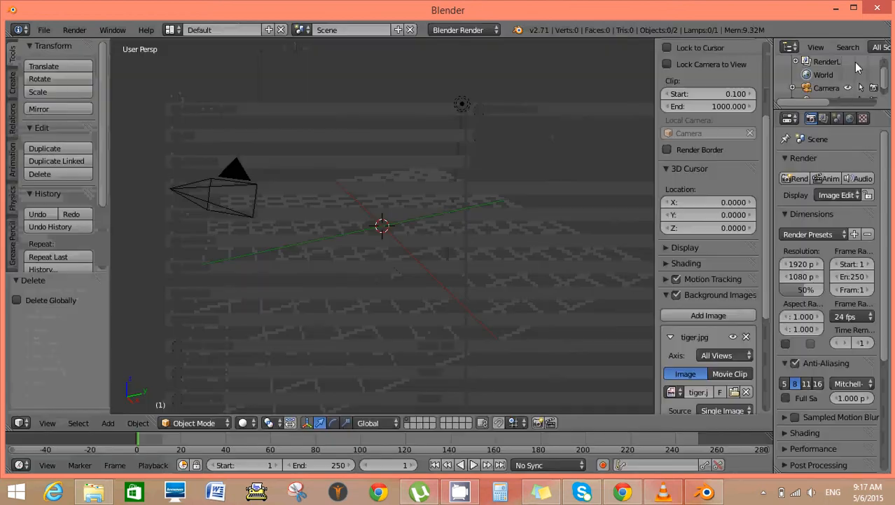
left_click(856, 66)
View the tiger background through the camera, raise its opacity to 1.000, and hide the view properties.
key("KP_5")
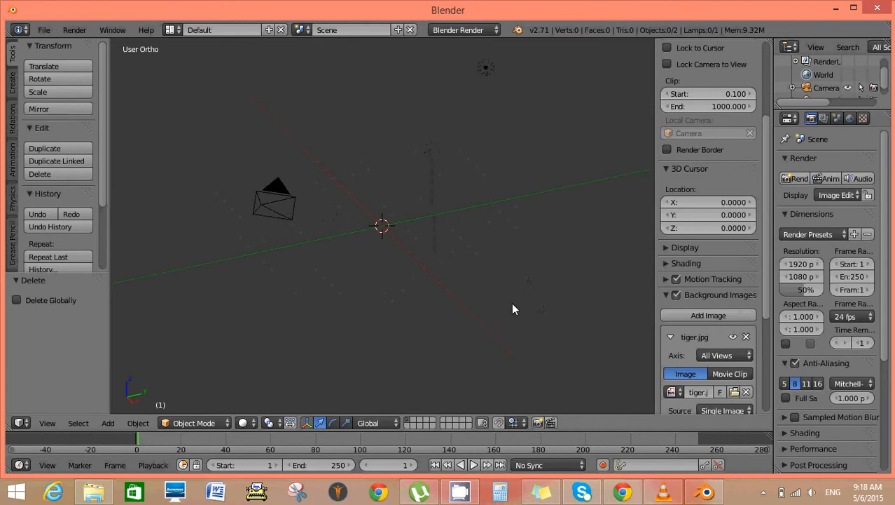
key("KP_0")
scroll(513, 300, "up", 3)
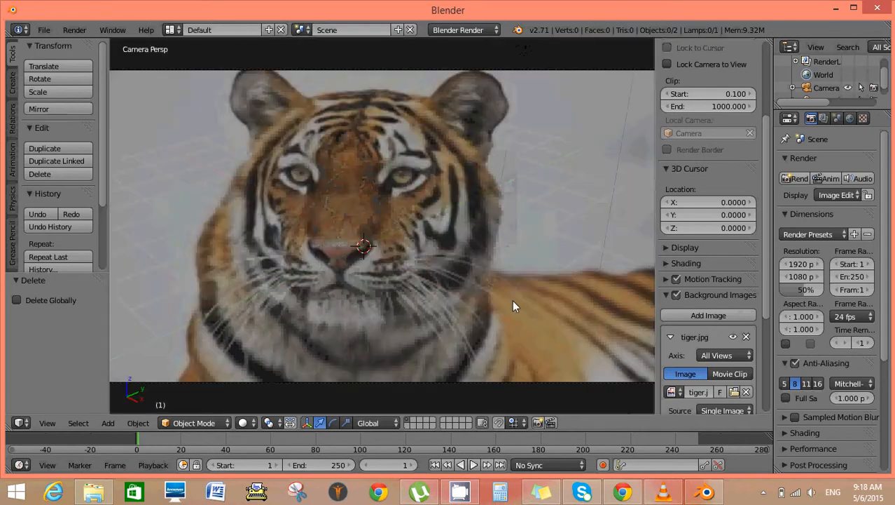
scroll(512, 300, "down", 1)
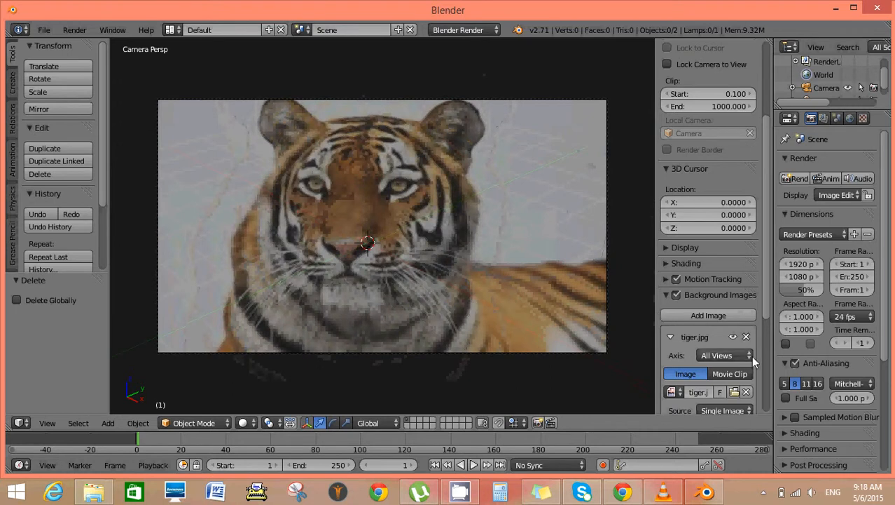
scroll(728, 341, "down", 6)
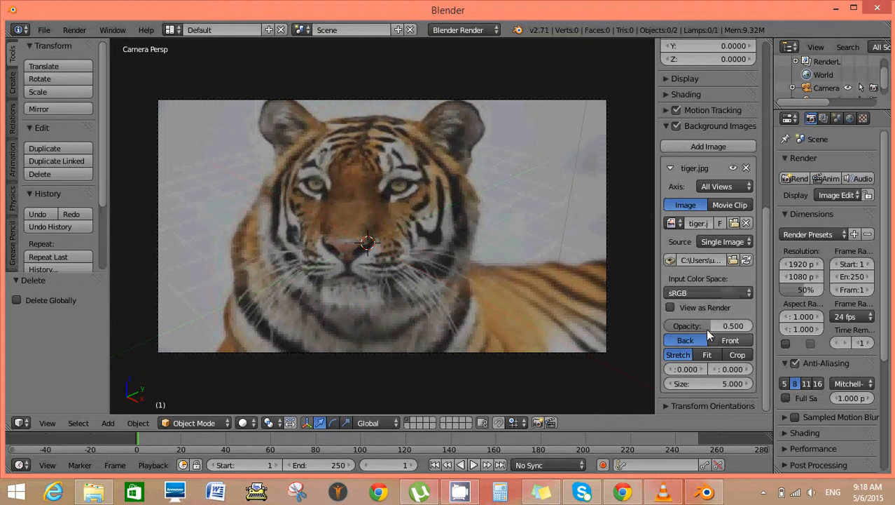
left_click_drag(699, 323, 754, 319)
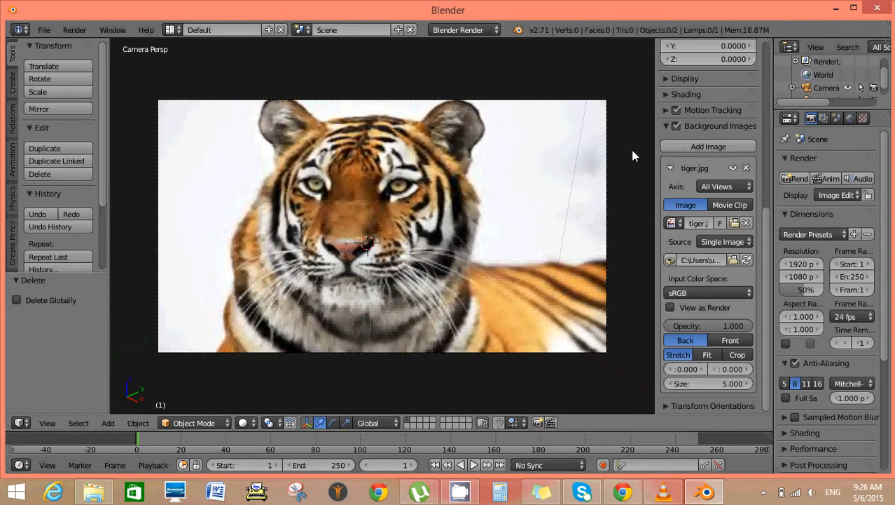
key("n")
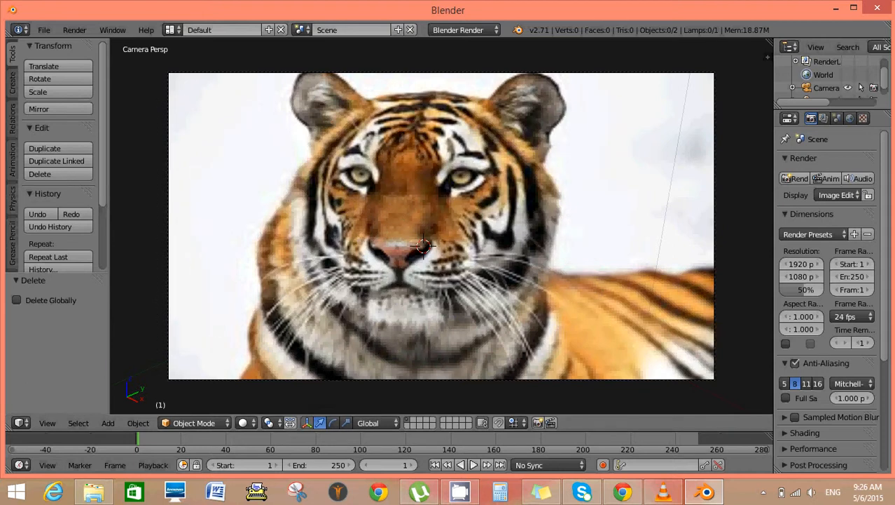
Split the 3D viewport into two side-by-side areas and add a mesh plane to the scene.
left_click_drag(767, 56, 426, 89)
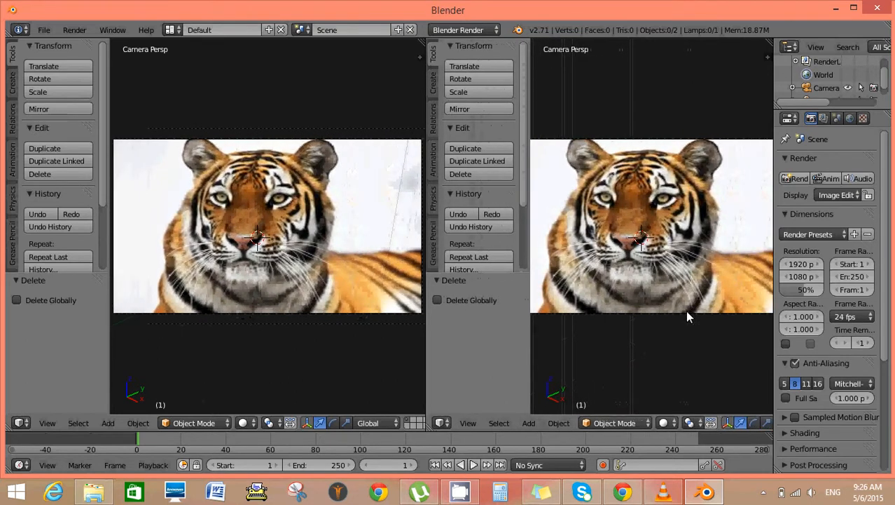
left_click(445, 419)
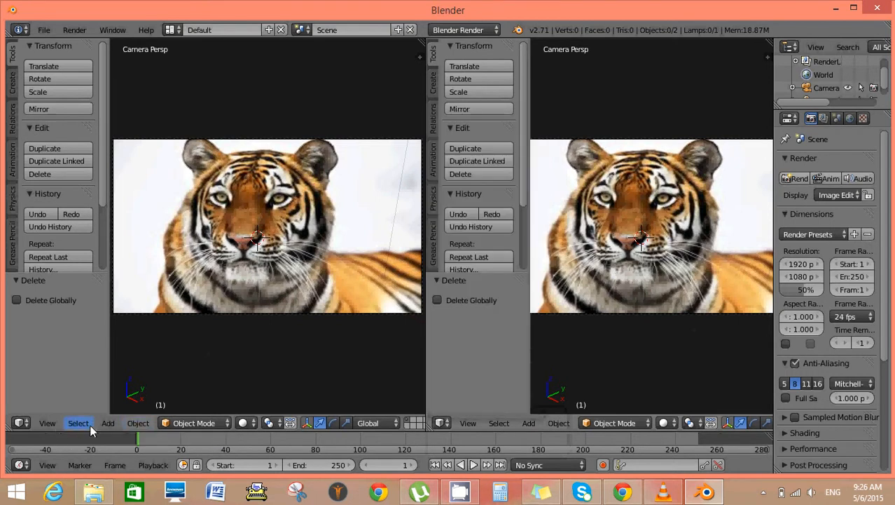
left_click(109, 423)
mouse_move(126, 407)
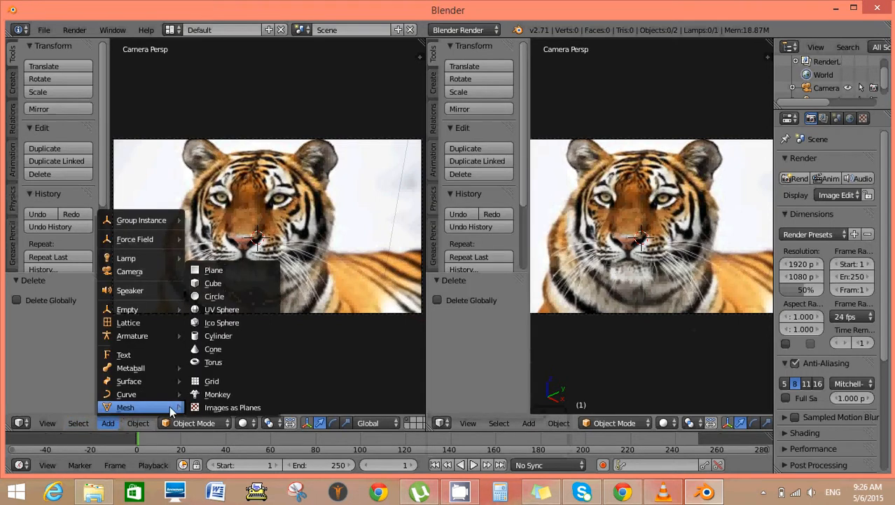
left_click(228, 270)
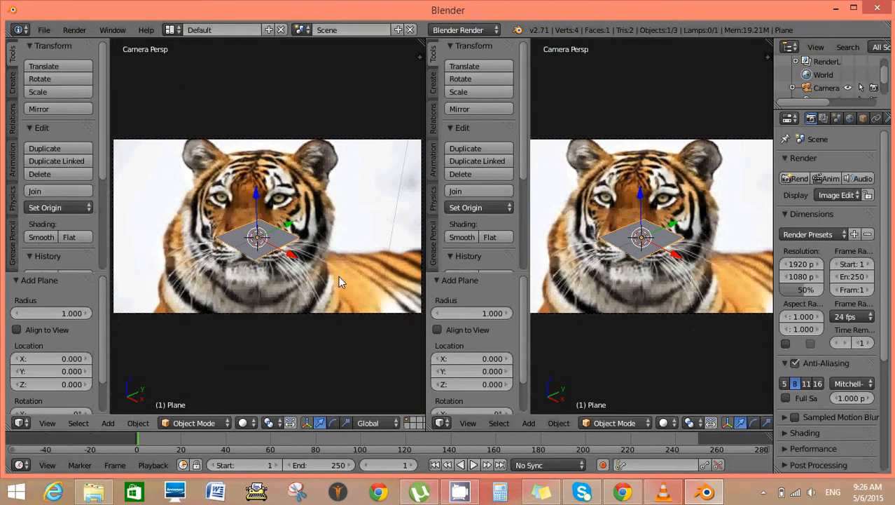
Rotate the plane 90° about the global X axis and scale it up by about 1.9.
key("r")
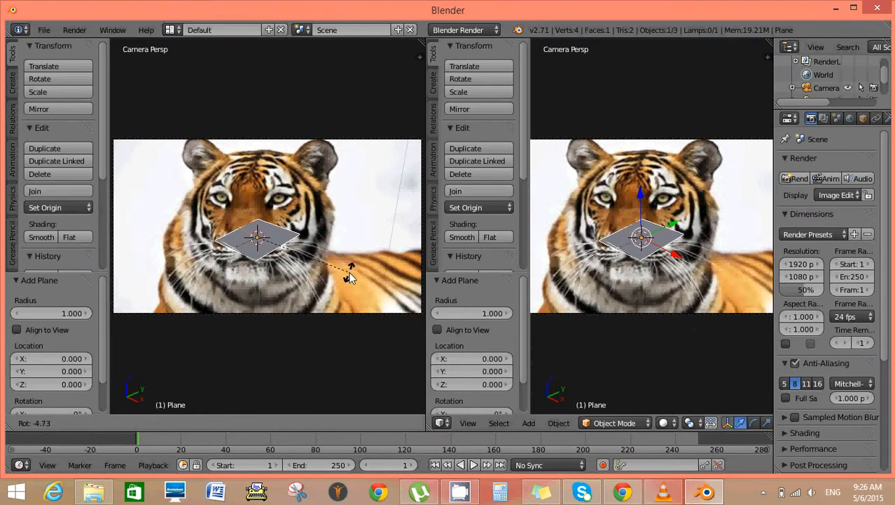
type("x")
type("90")
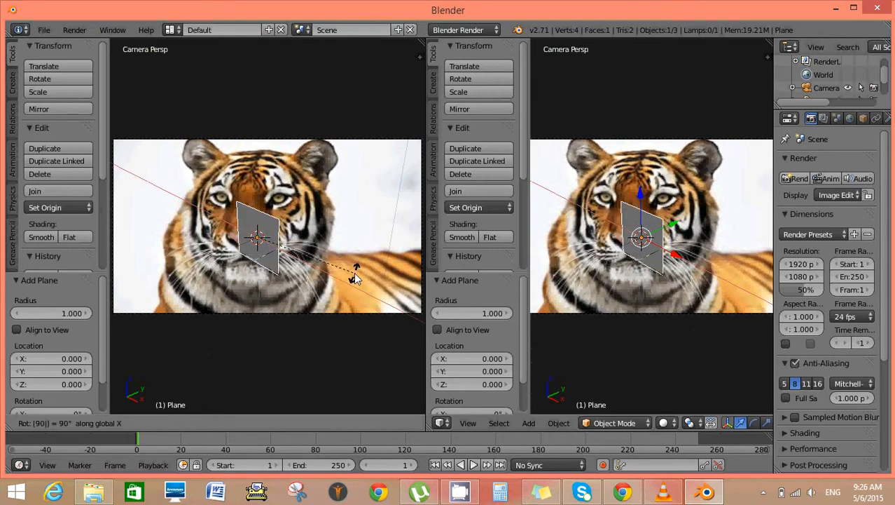
key("Return")
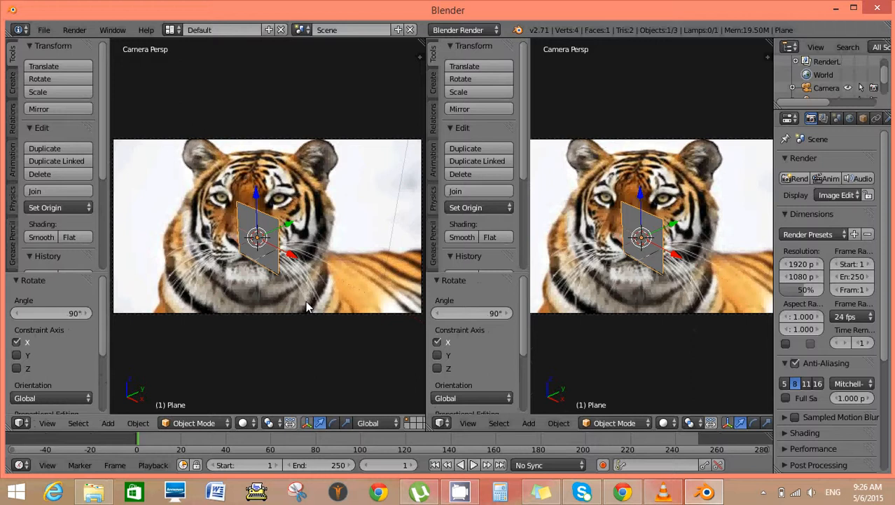
key("s")
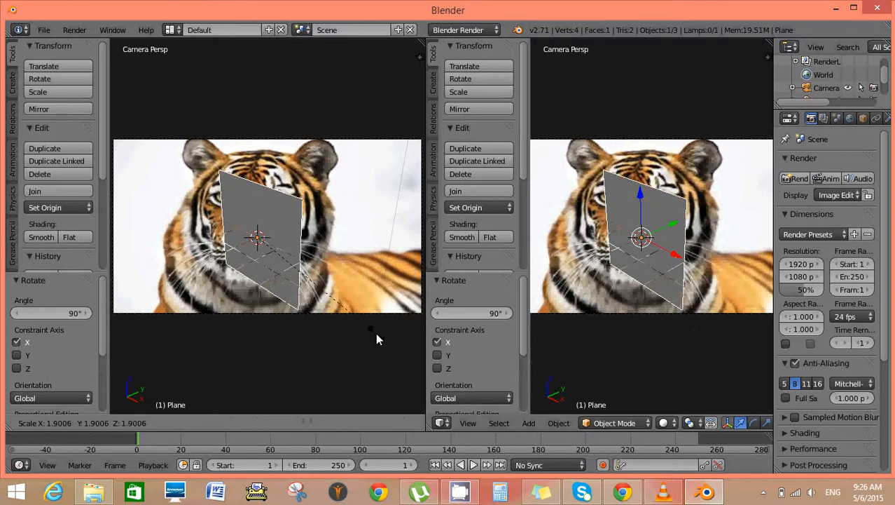
left_click(377, 335)
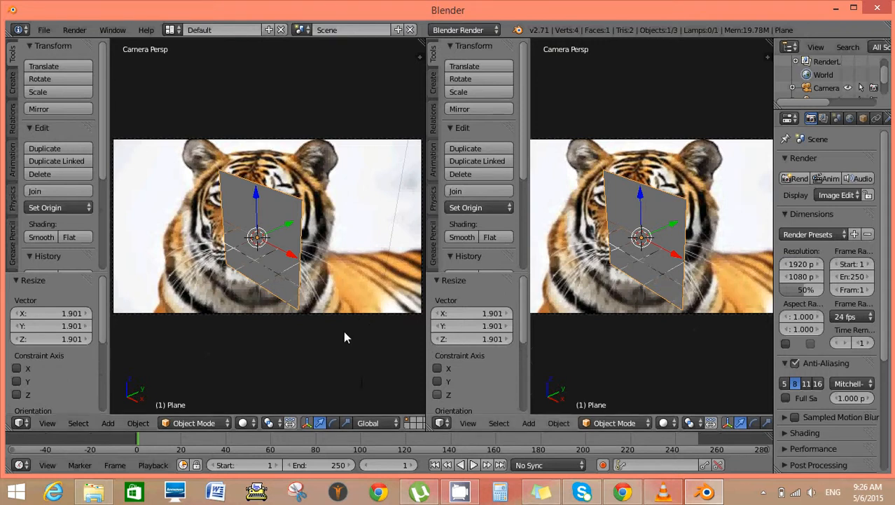
Change the right-hand 3D view to the UV/Image Editor and put the plane in Edit Mode.
left_click(441, 422)
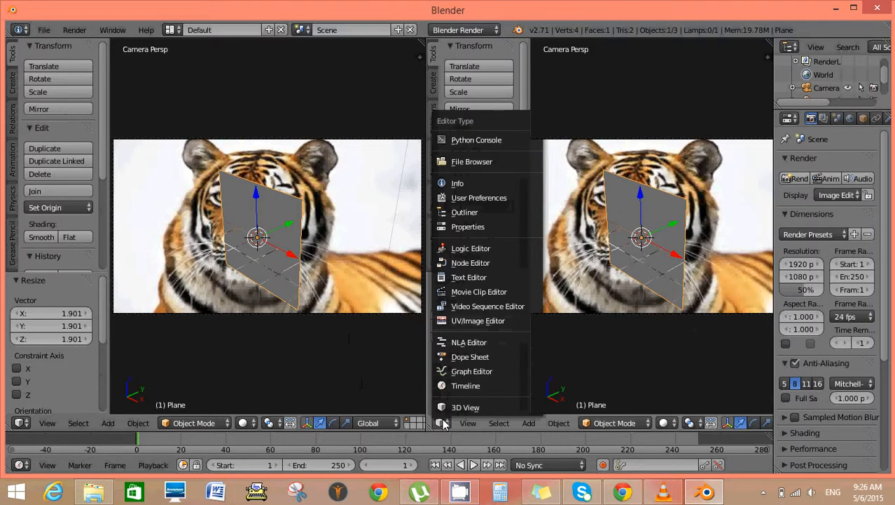
left_click(471, 321)
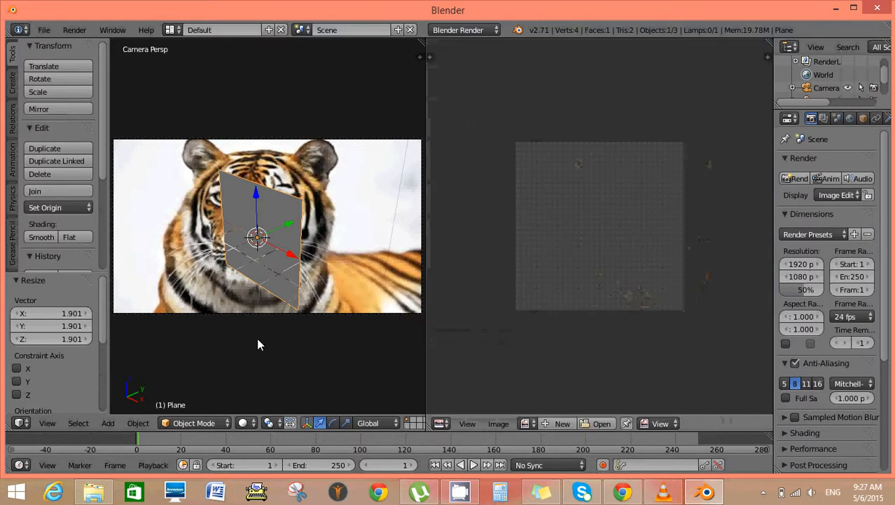
left_click(208, 423)
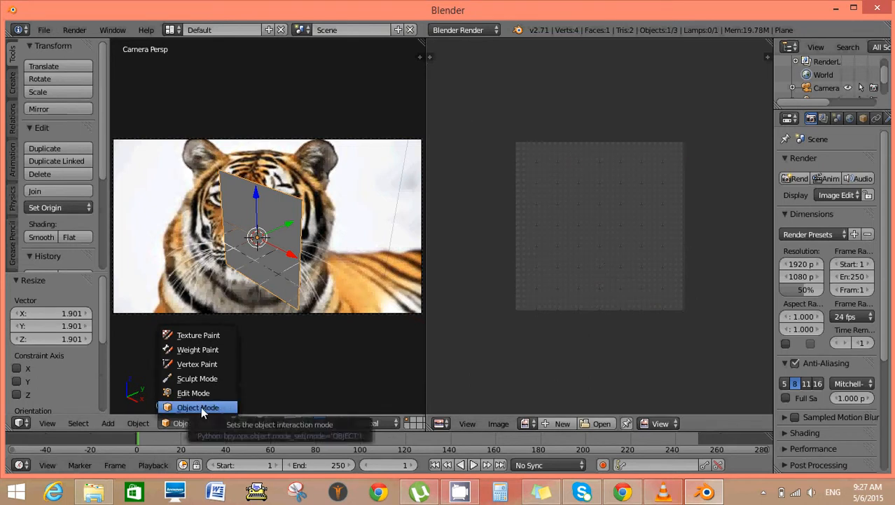
left_click(202, 394)
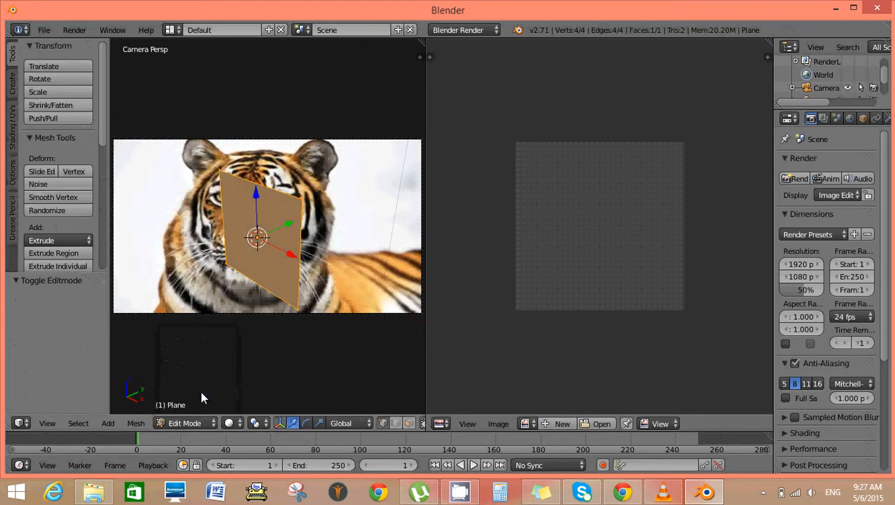
Subdivide the plane with one cut.
key("Home")
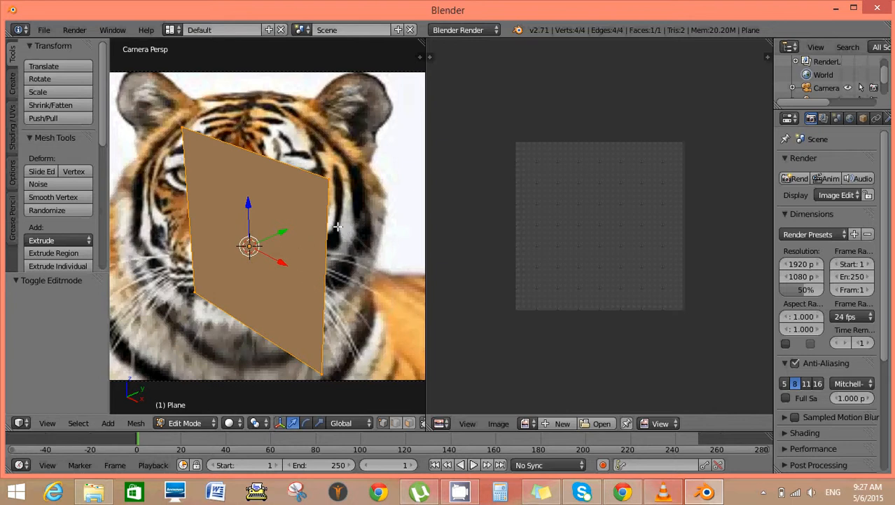
key("w")
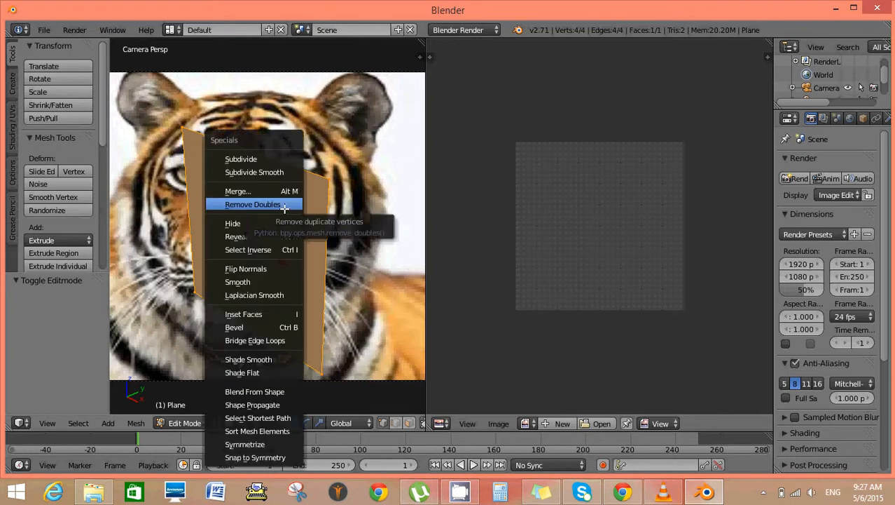
left_click(257, 159)
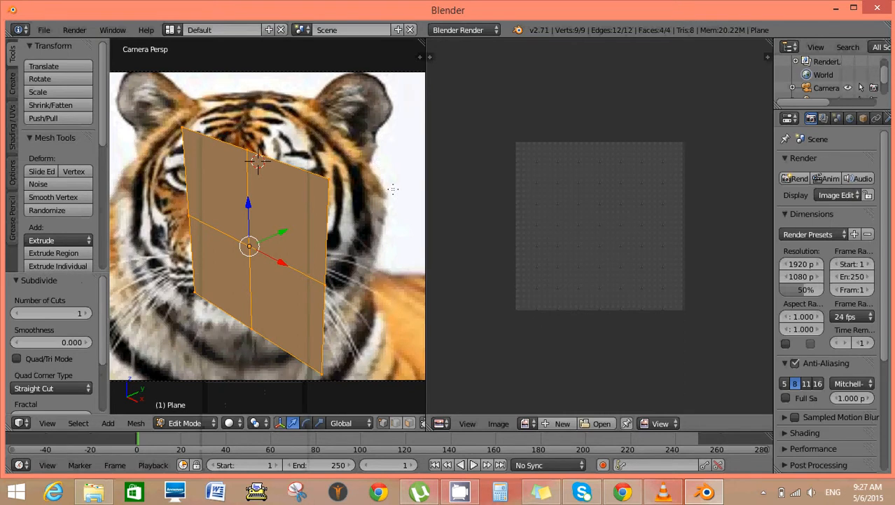
Add nine evenly spaced vertical loop cuts to the left half of the plane.
key("ctrl+r")
scroll(282, 210, "up", 8)
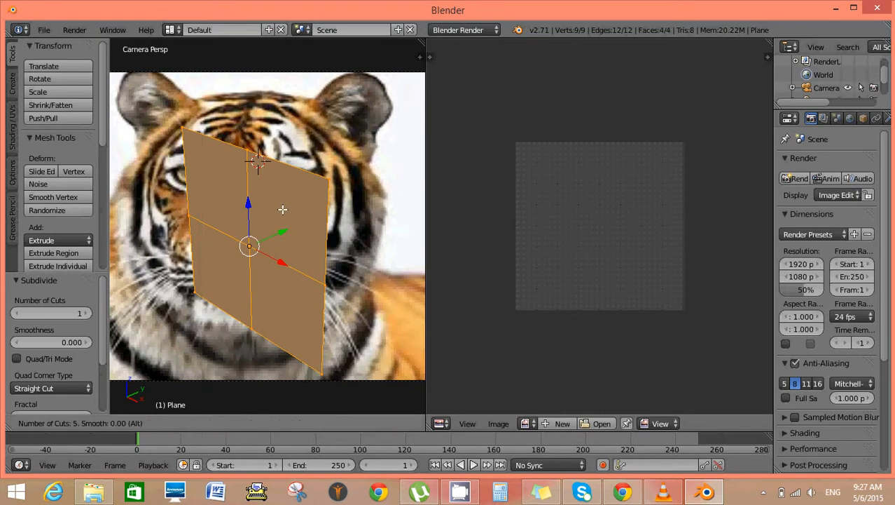
left_click(239, 237)
right_click(238, 237)
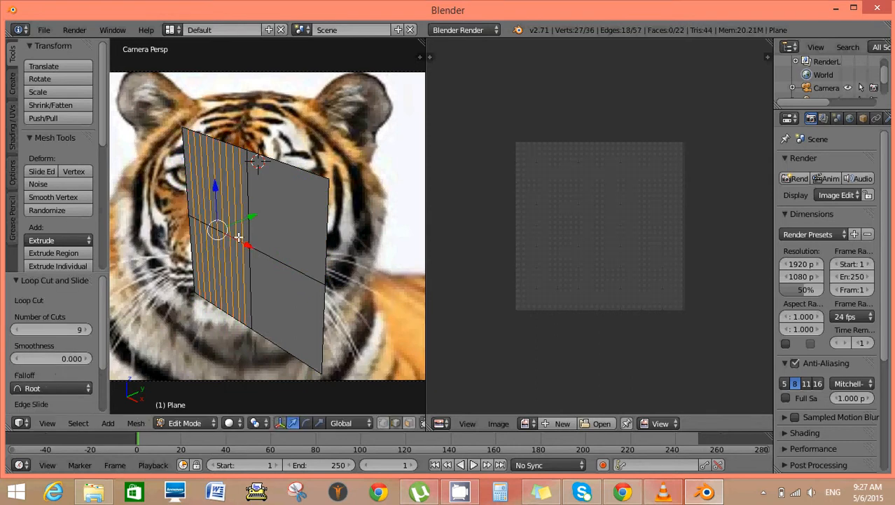
Add twelve evenly spaced vertical loop cuts to the right half of the plane.
key("ctrl+r")
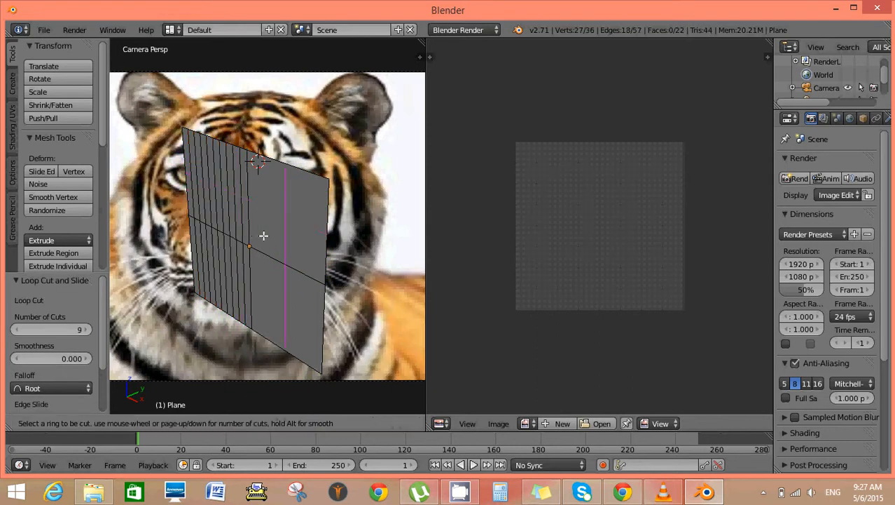
scroll(263, 236, "up", 8)
left_click(264, 235)
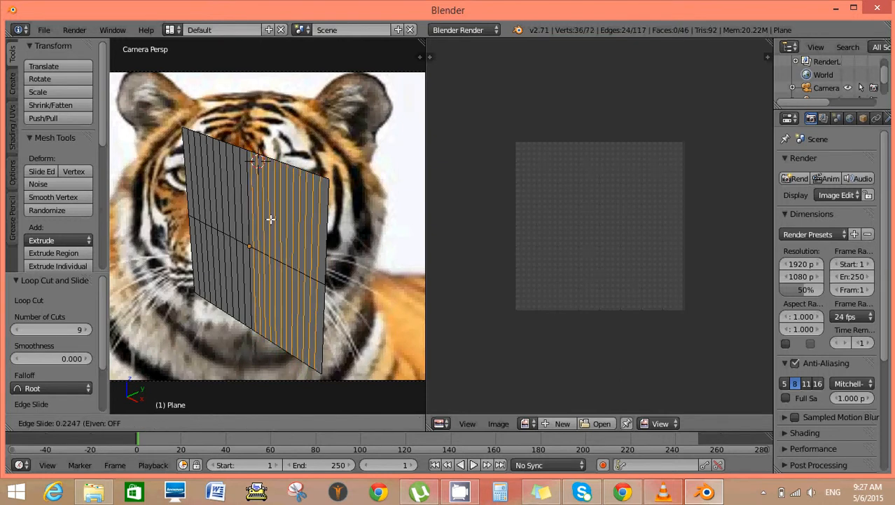
right_click(287, 203)
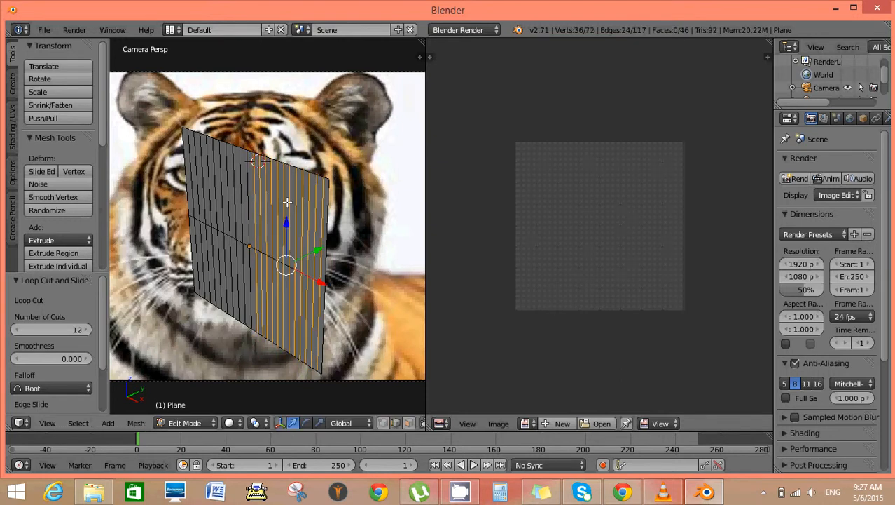
left_click(292, 196)
key("a")
Add thirteen horizontal loop cuts across the upper half of the plane.
key("ctrl+r")
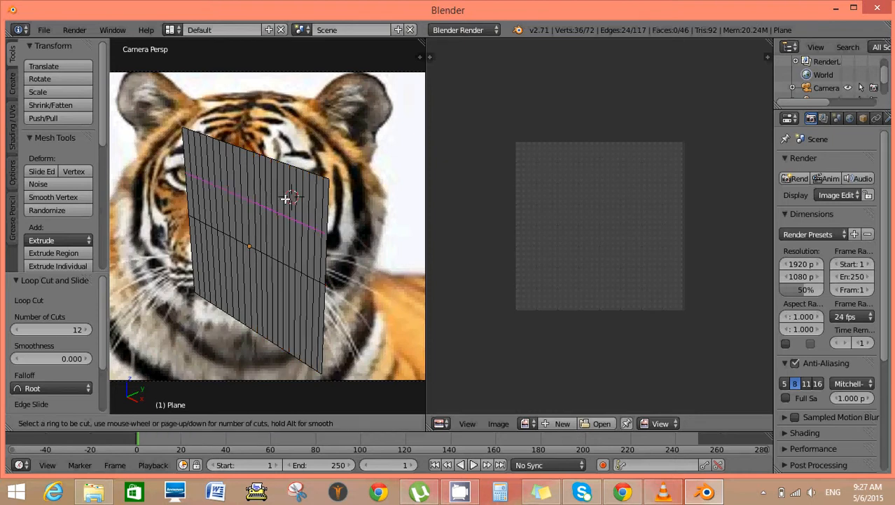
scroll(286, 199, "up", 10)
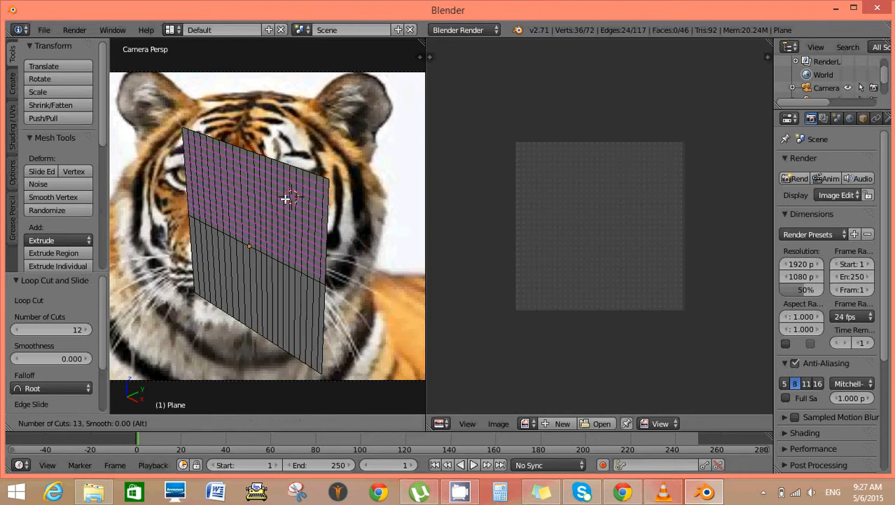
left_click(286, 199)
left_click(281, 211)
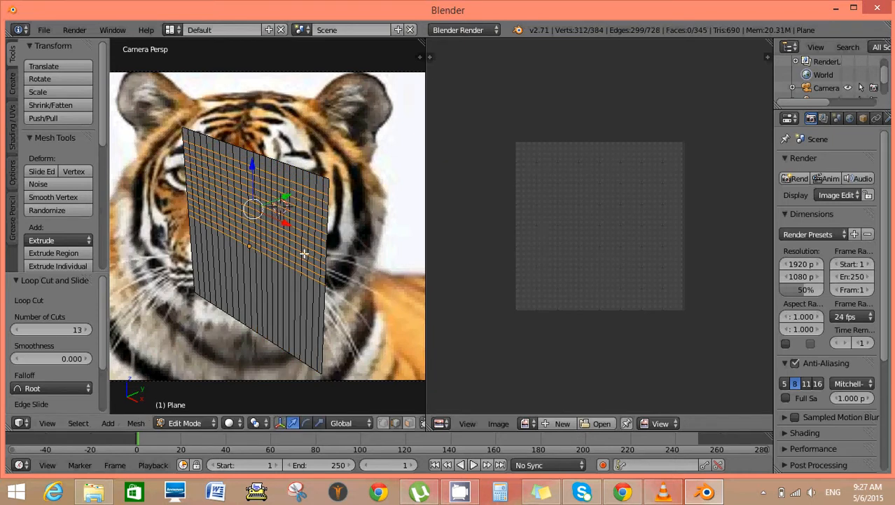
key("ctrl+r")
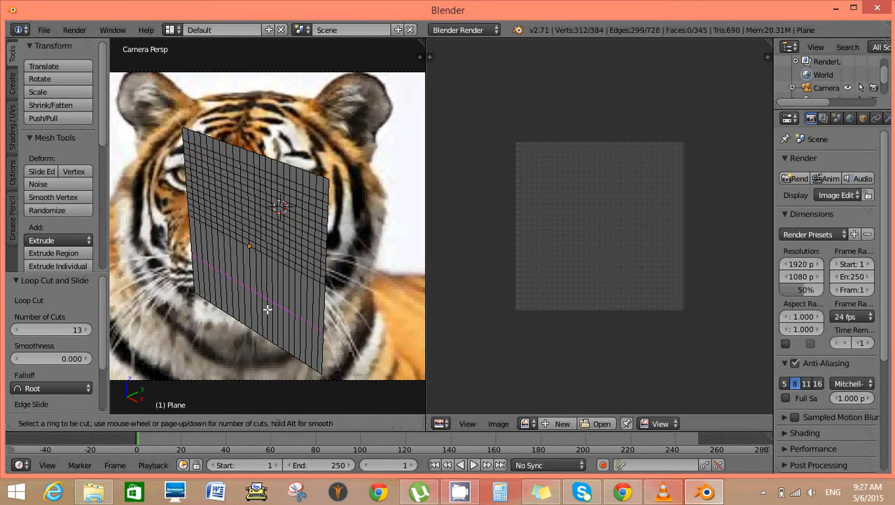
left_click(271, 306)
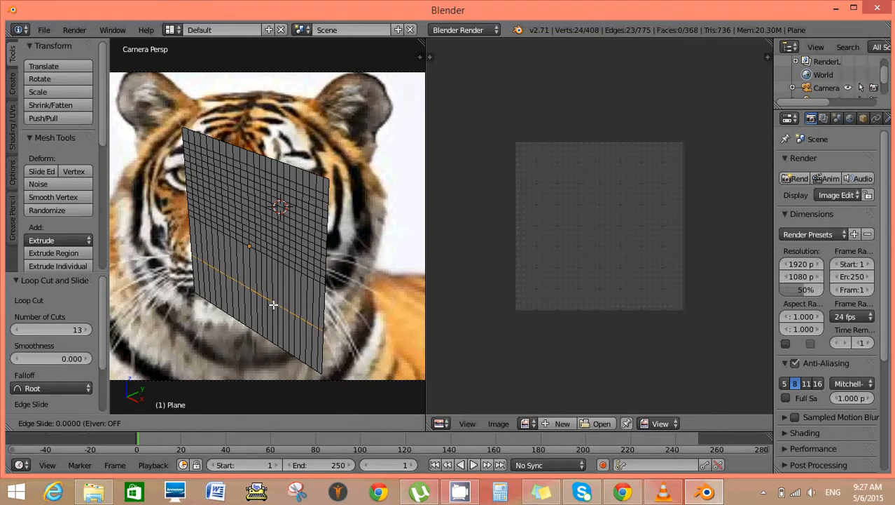
left_click(271, 306)
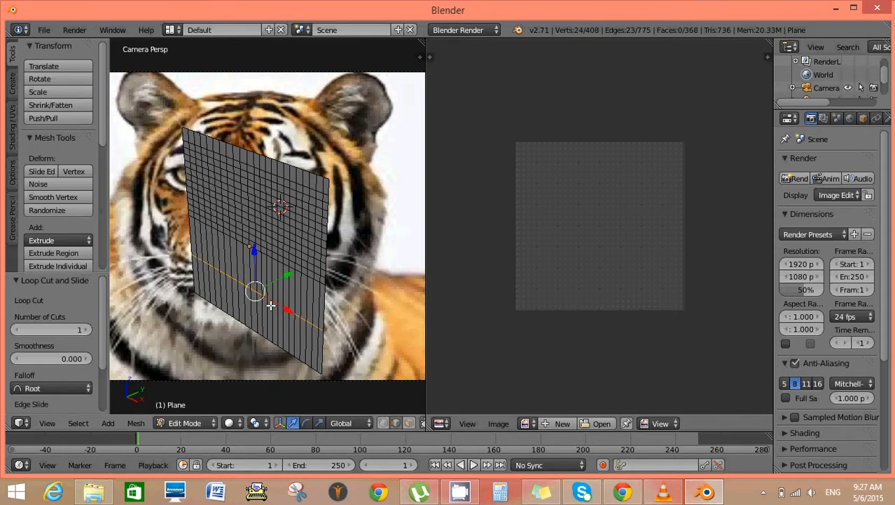
key("ctrl+s")
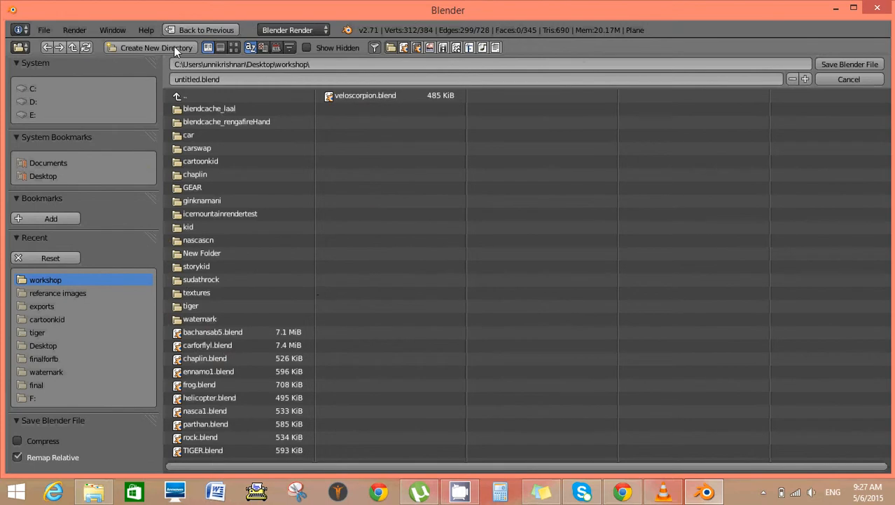
key("Escape")
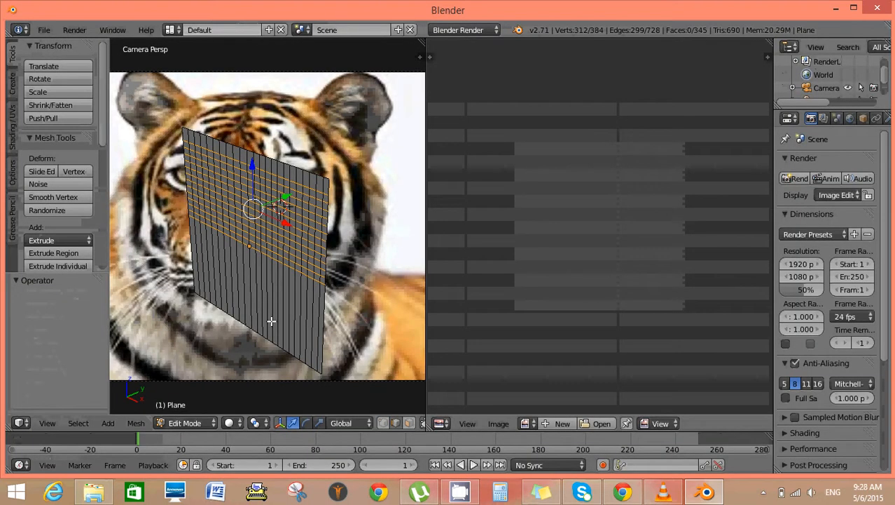
Add eighteen evenly spaced horizontal loop cuts across the lower half of the plane.
key("ctrl+r")
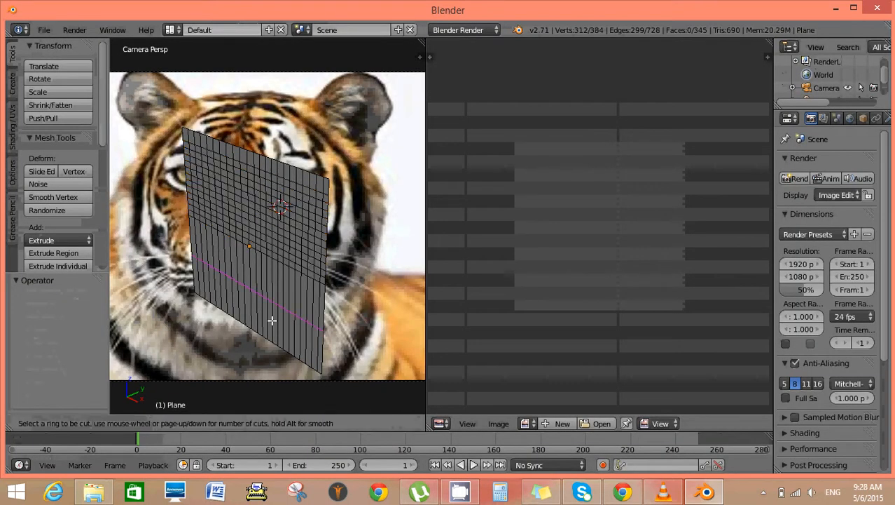
scroll(272, 320, "up", 3)
scroll(272, 320, "up", 5)
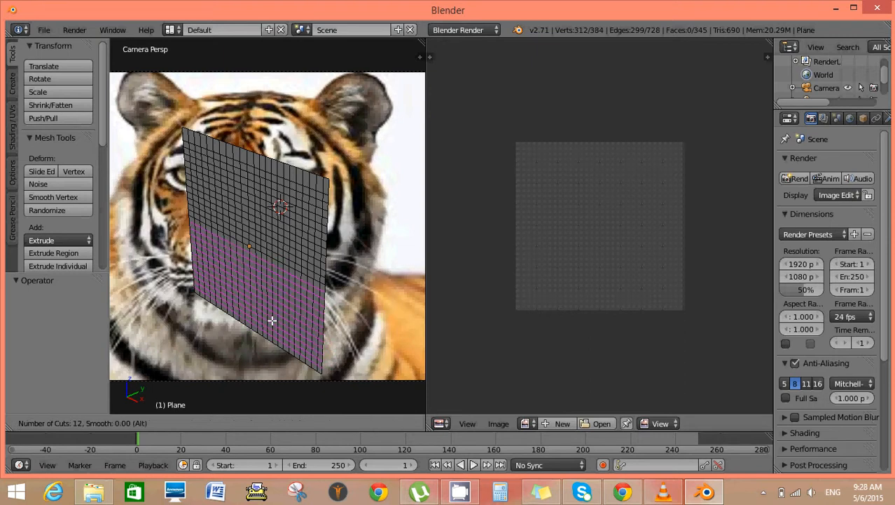
left_click(272, 320)
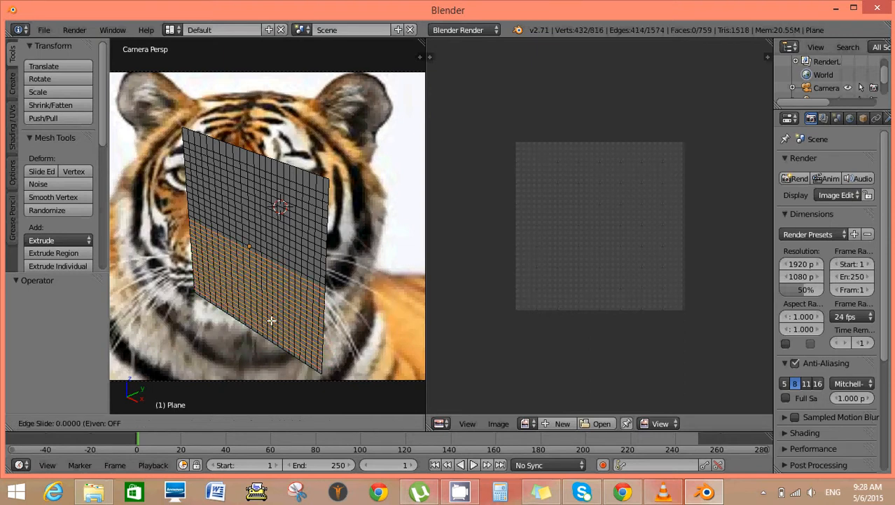
left_click(272, 319)
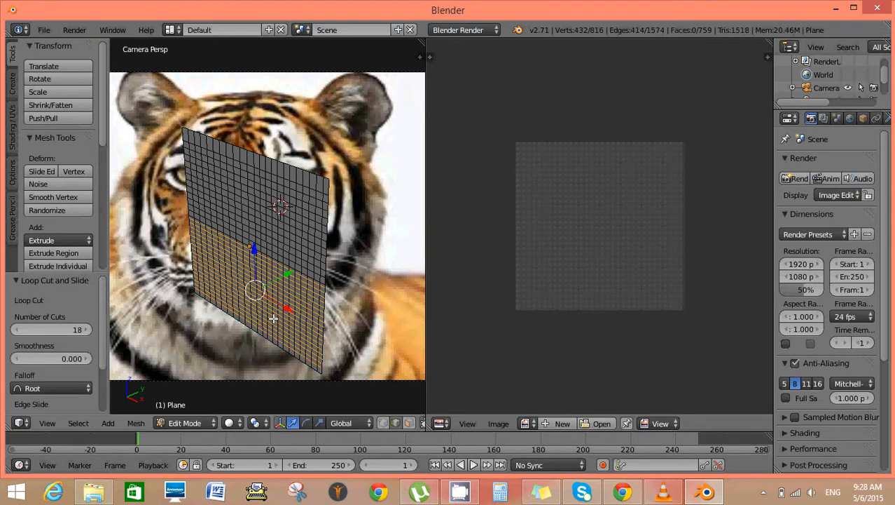
Rotate the entire mesh about 48° around the global Z axis to face the camera and scale it up by about 1.7.
key("a")
key("a")
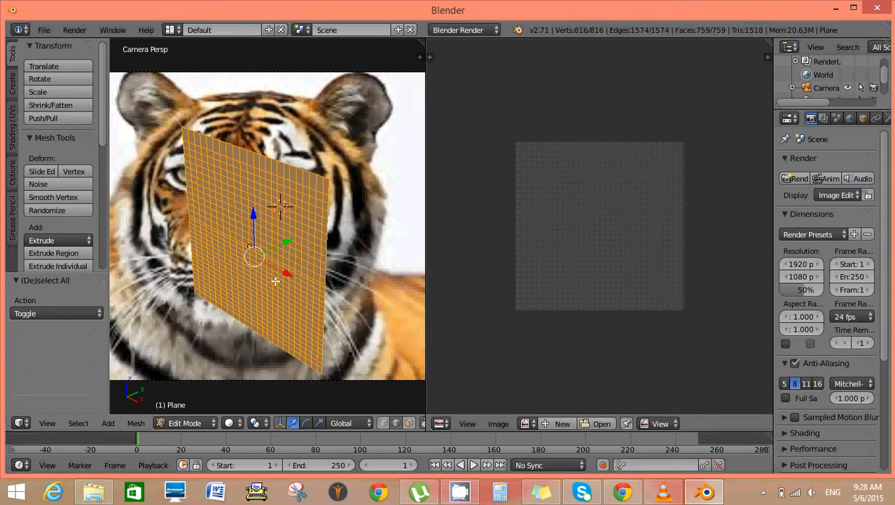
key("r")
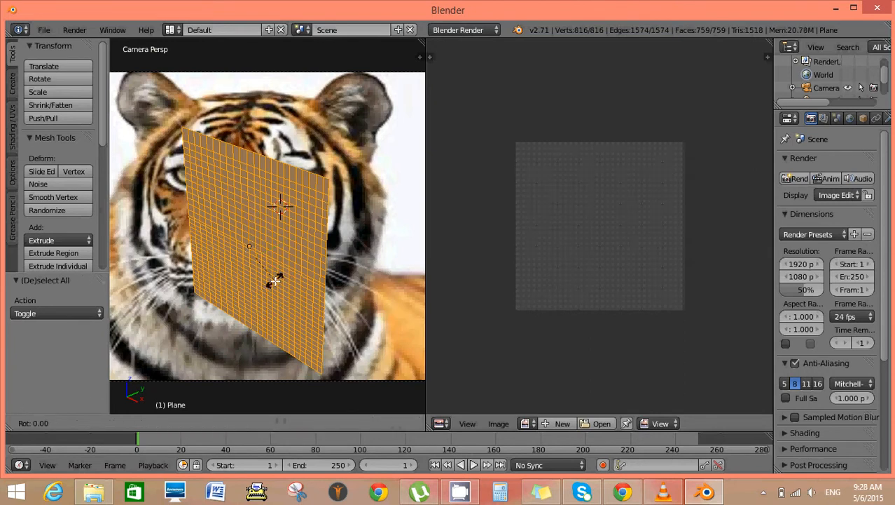
key("z")
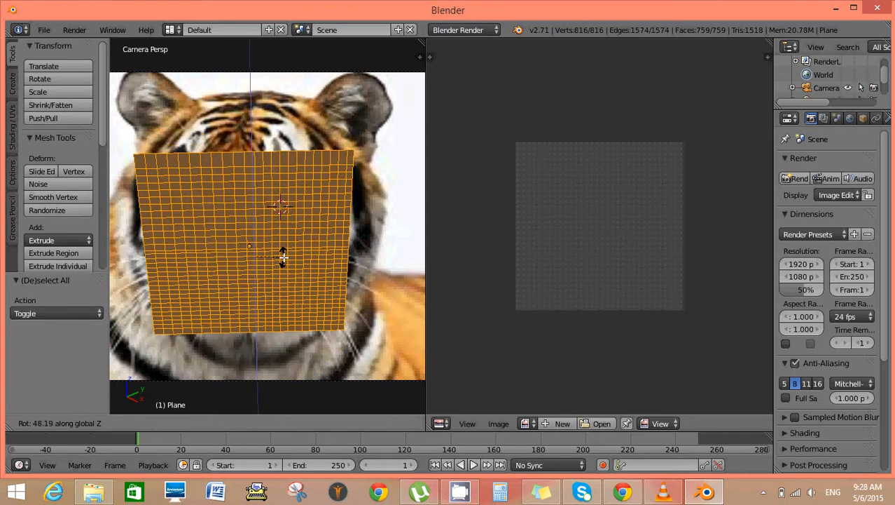
left_click(282, 256)
key("s")
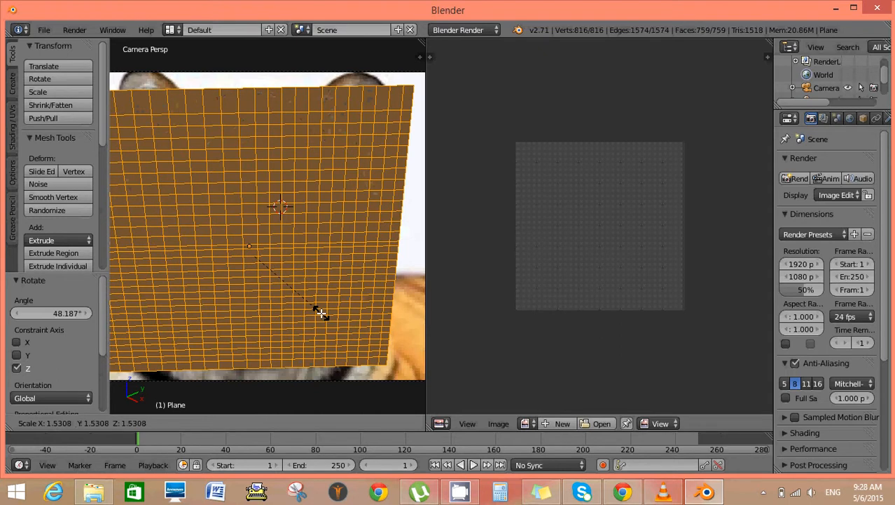
left_click(326, 319)
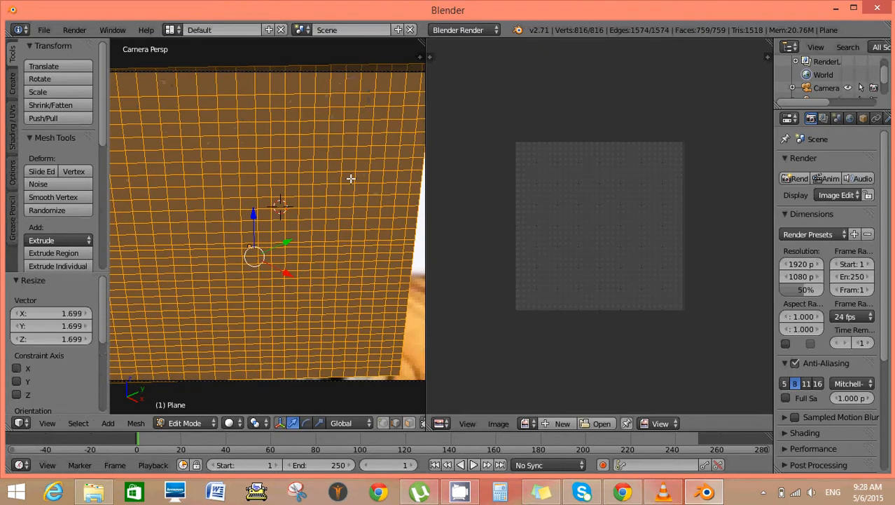
Unwrap the whole plane with Project From View and assign tiger.jpg as its image in the UV editor.
key("u")
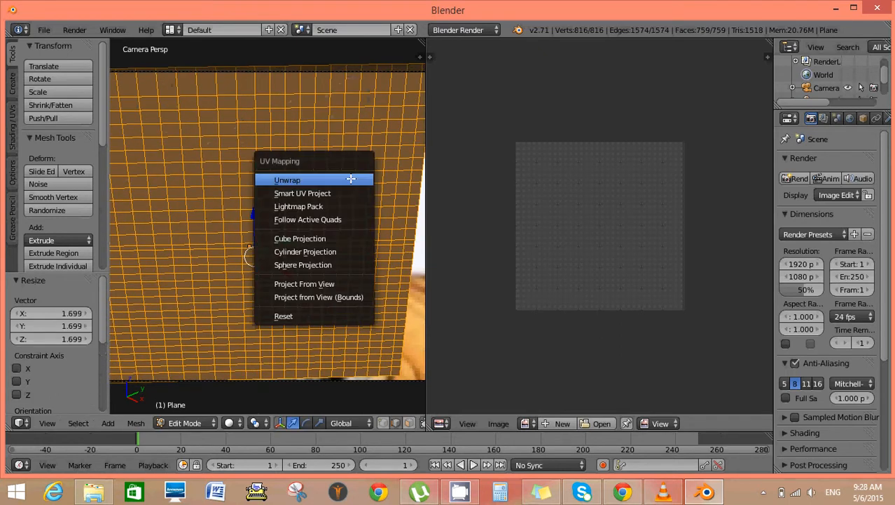
left_click(334, 285)
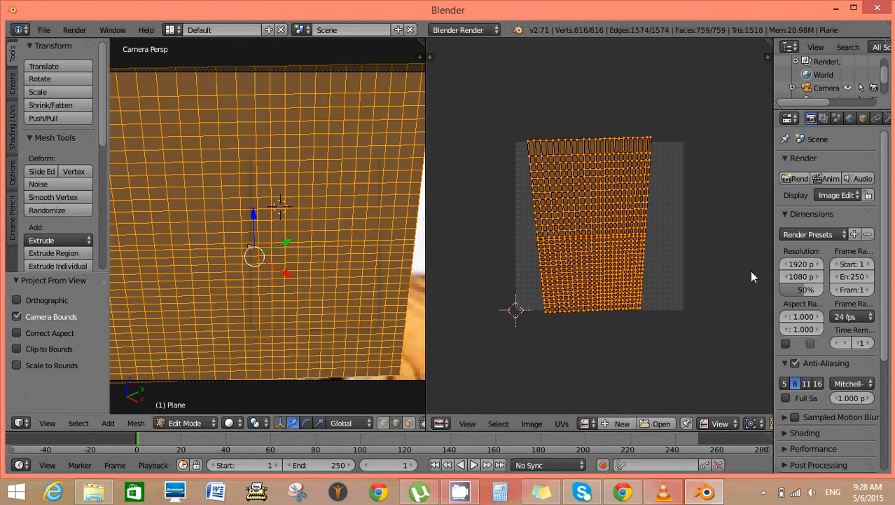
left_click(587, 424)
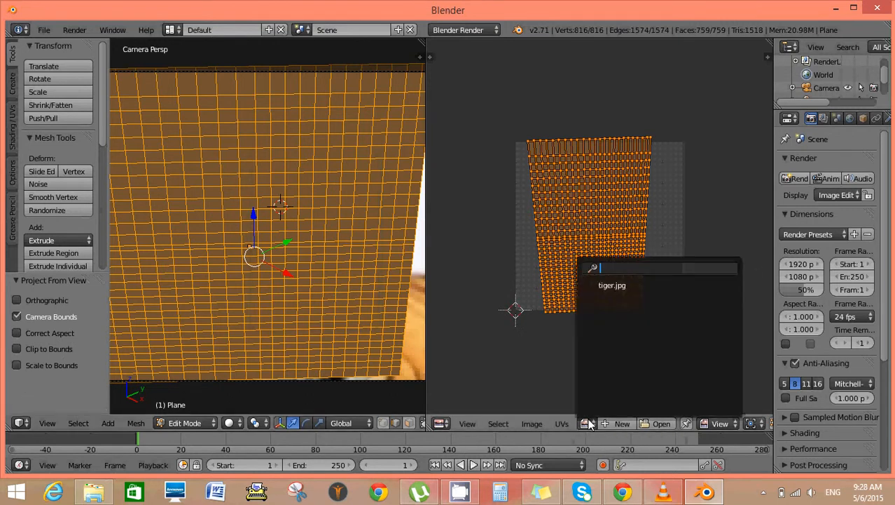
left_click(625, 285)
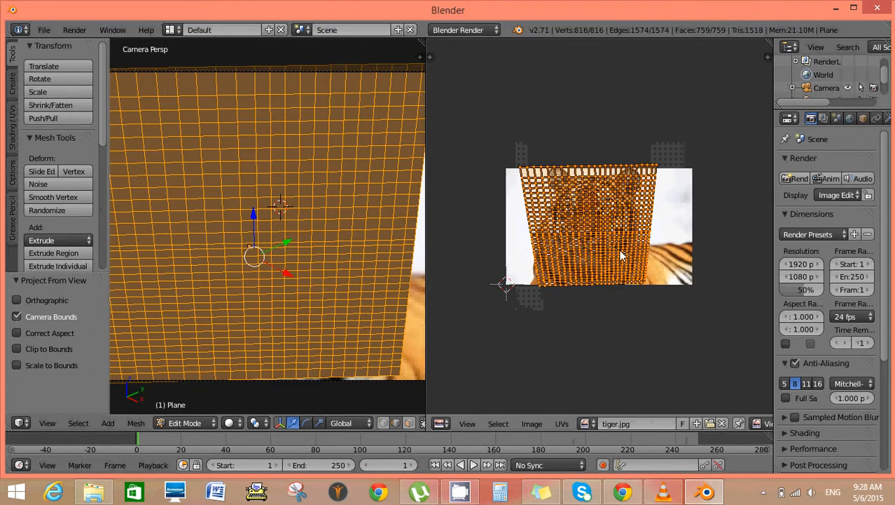
Try scaling the UV layout up by about 1.96, and replace it with a fresh Project From View unwrap.
key("s")
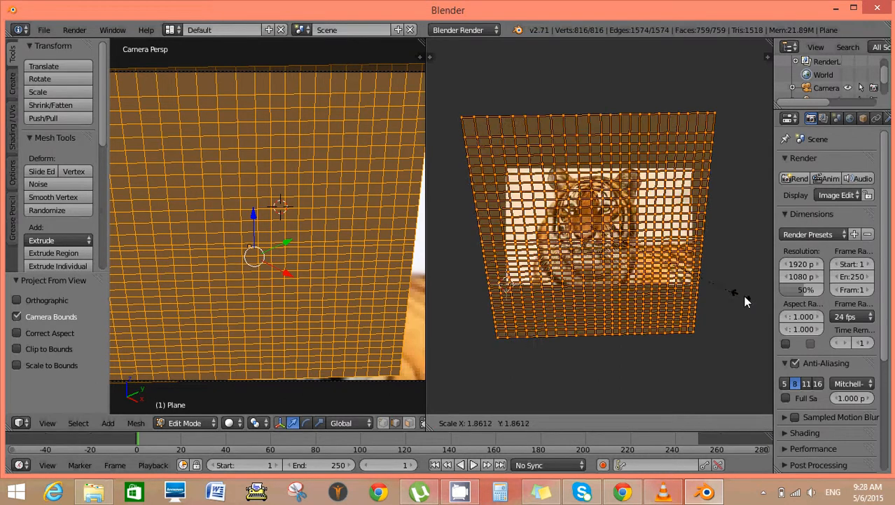
left_click(744, 297)
key("u")
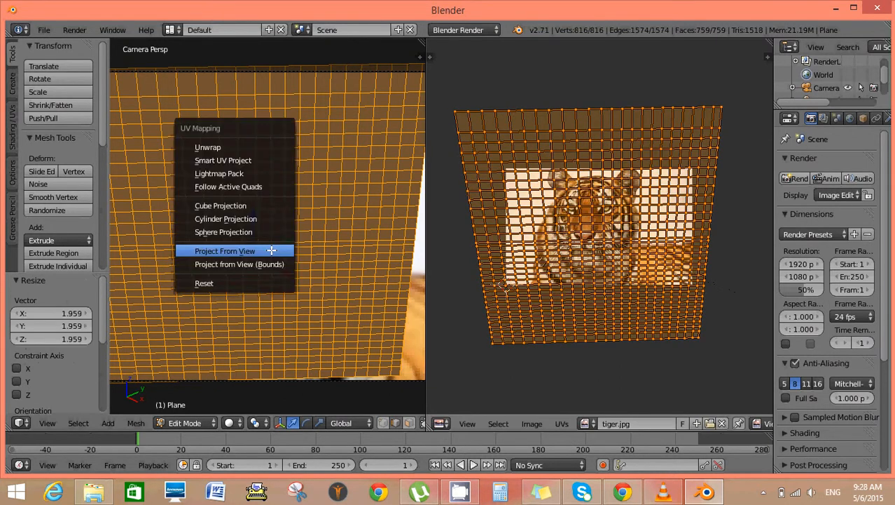
left_click(271, 250)
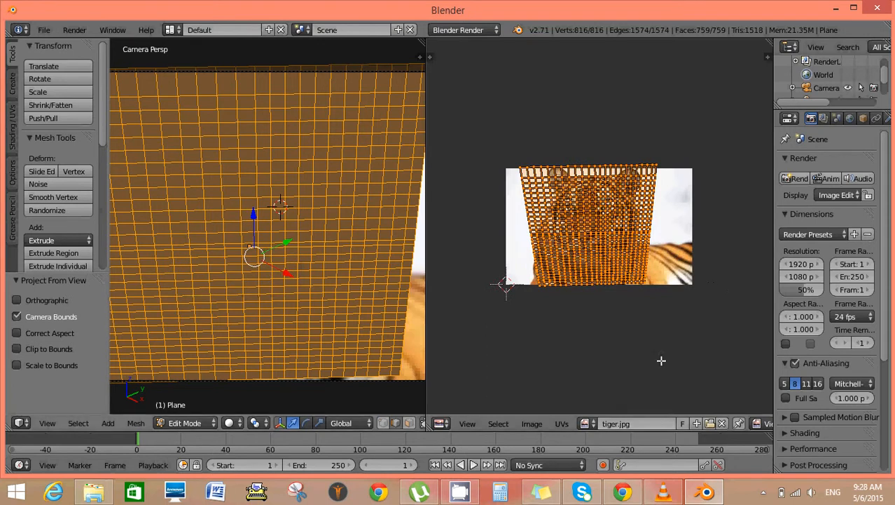
Scale the UV layout up by about 1.15 over the tiger image.
scroll(712, 316, "up", 1)
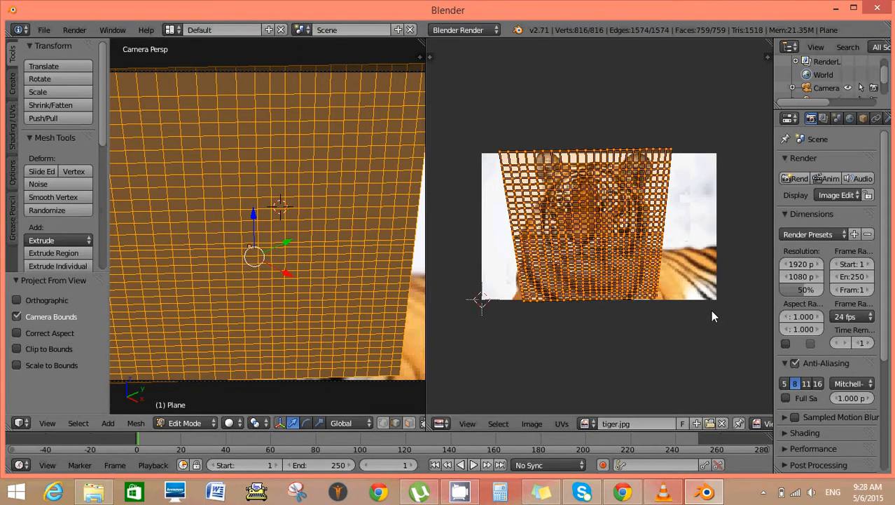
key("s")
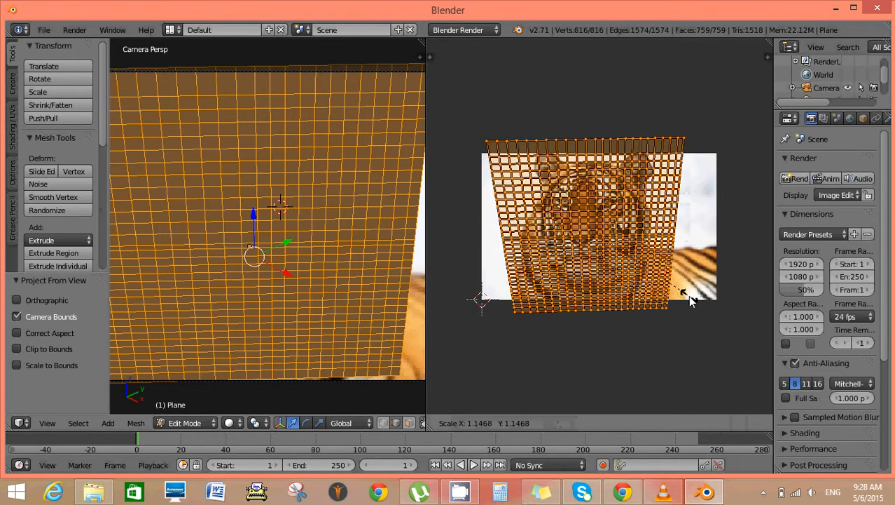
left_click(683, 295)
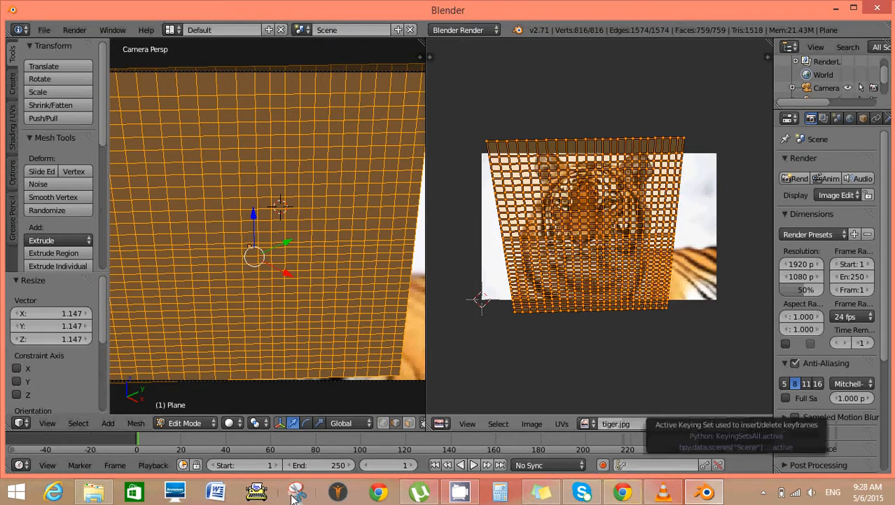
Preview the plane through the camera in Rendered viewport shading and return to Solid shading.
left_click(237, 423)
left_click(261, 351)
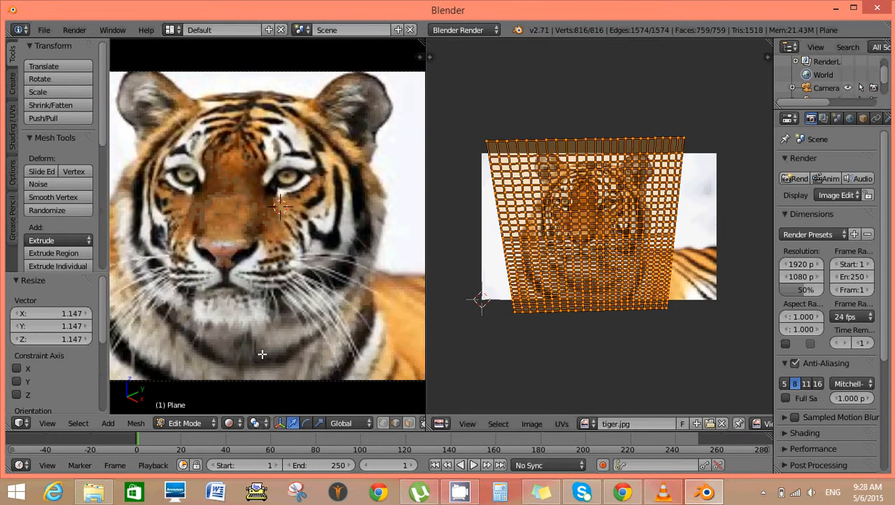
left_click(235, 423)
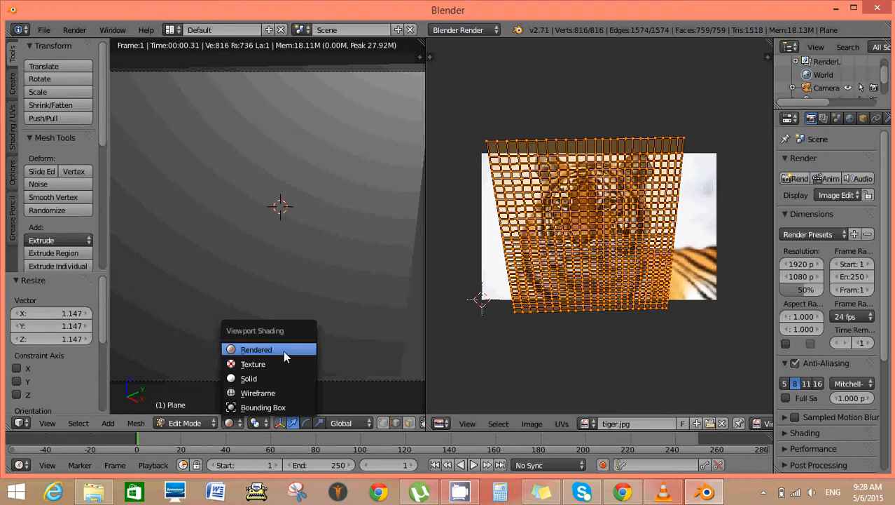
left_click(231, 424)
left_click(245, 379)
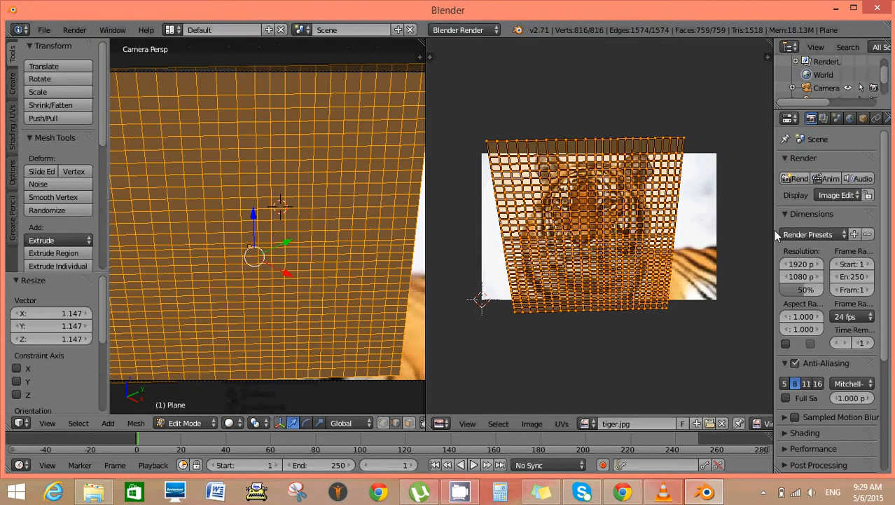
Add a new material to the plane, set its diffuse intensity to 0.990 and make it Shadeless.
left_click_drag(773, 229, 722, 229)
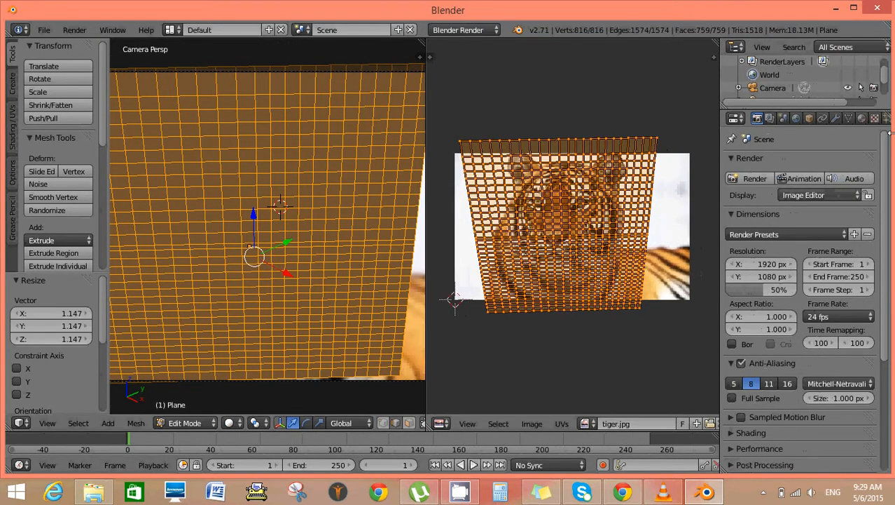
left_click(862, 119)
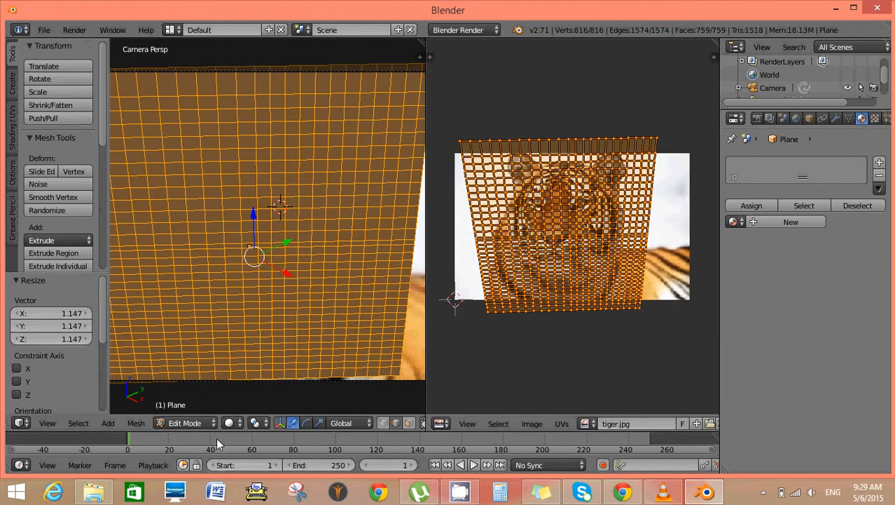
left_click(778, 221)
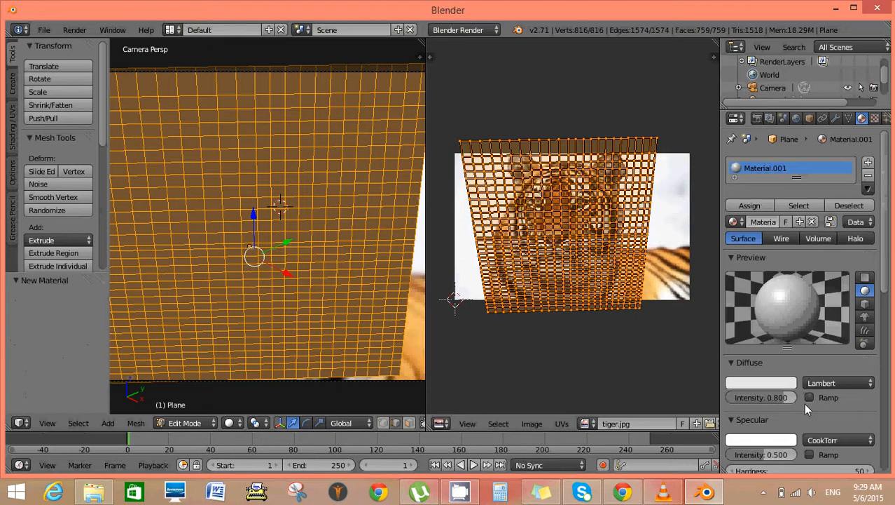
left_click_drag(778, 397, 796, 396)
scroll(825, 409, "down", 4)
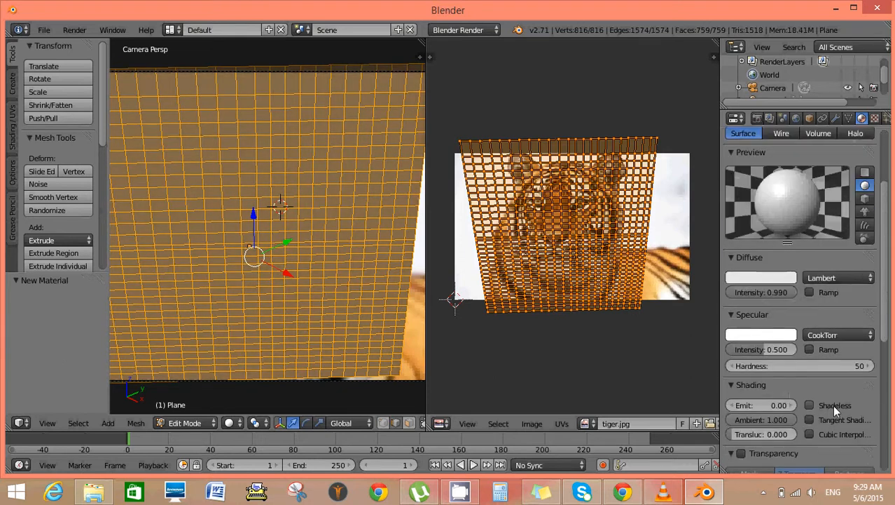
left_click(810, 405)
scroll(841, 371, "up", 4)
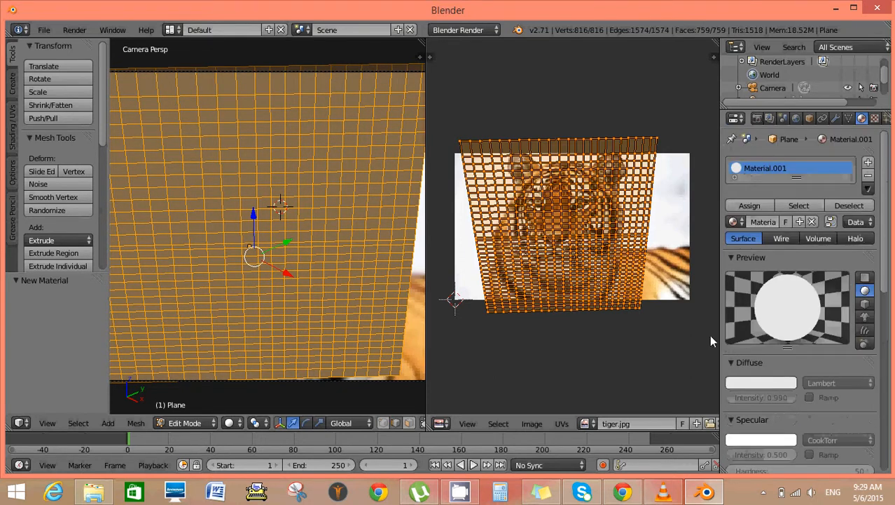
Add a new Image or Movie texture to the material and assign tiger.jpg as its image.
left_click(874, 118)
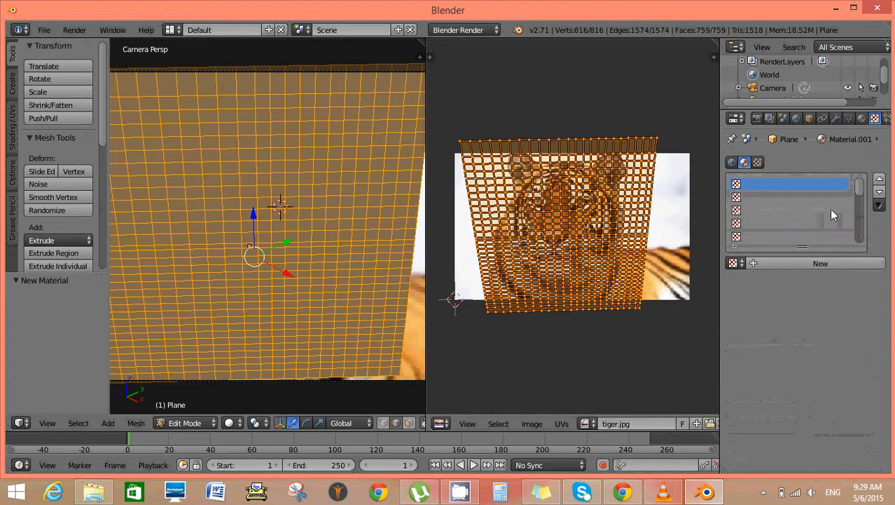
left_click(821, 265)
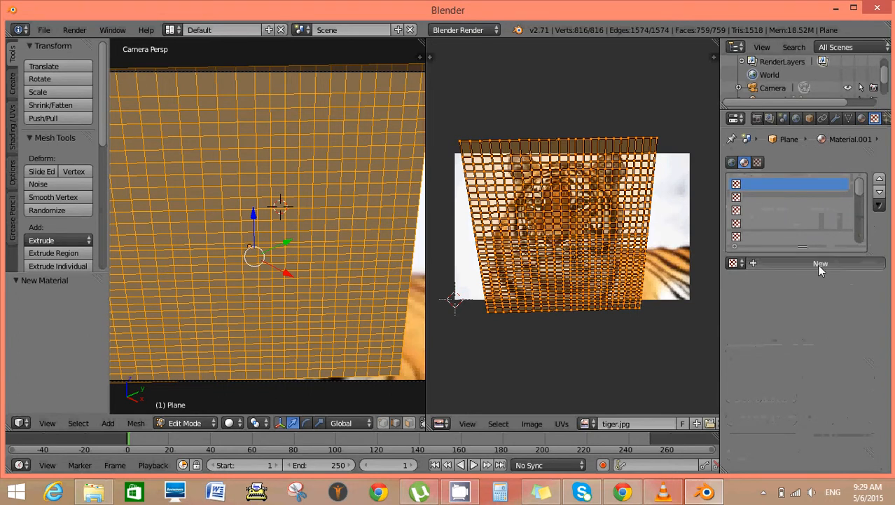
left_click(737, 262)
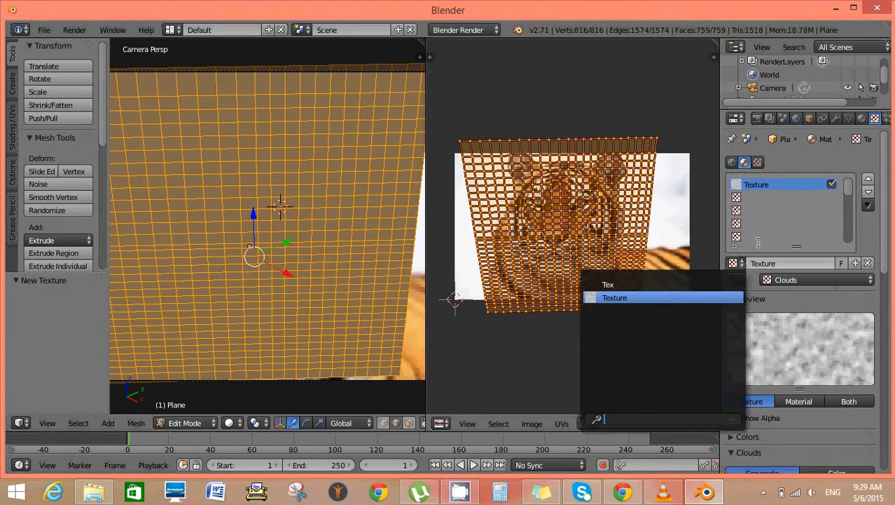
left_click(849, 279)
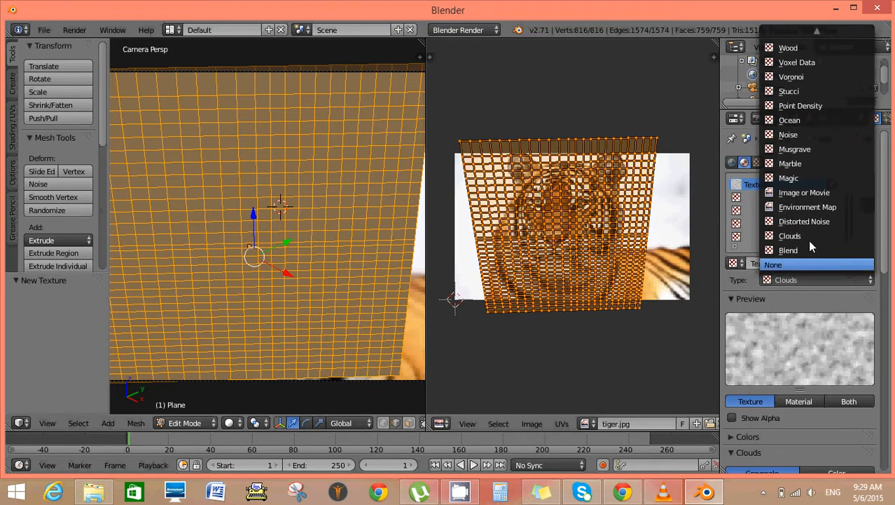
left_click(806, 192)
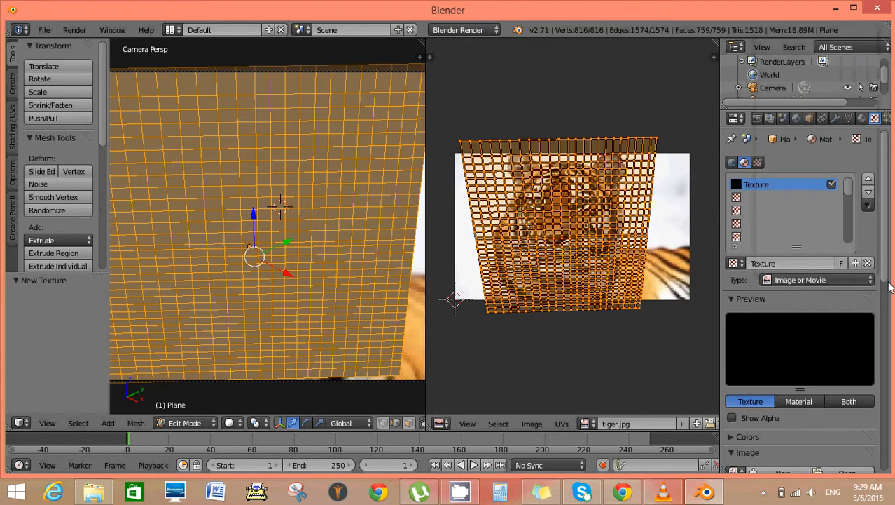
scroll(772, 316, "down", 1)
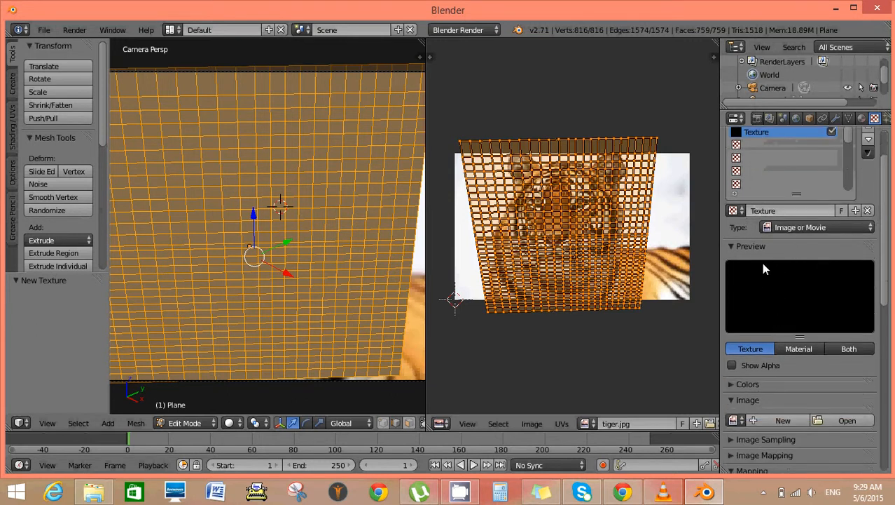
left_click(733, 419)
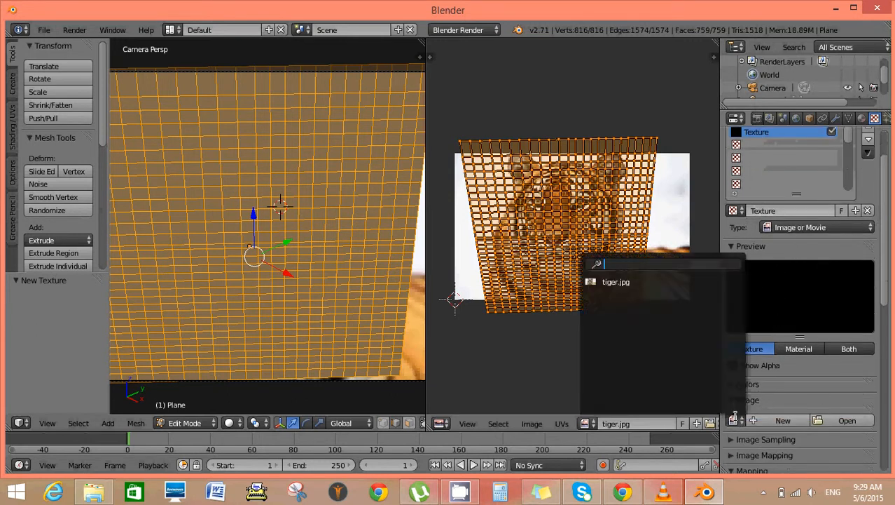
left_click(617, 282)
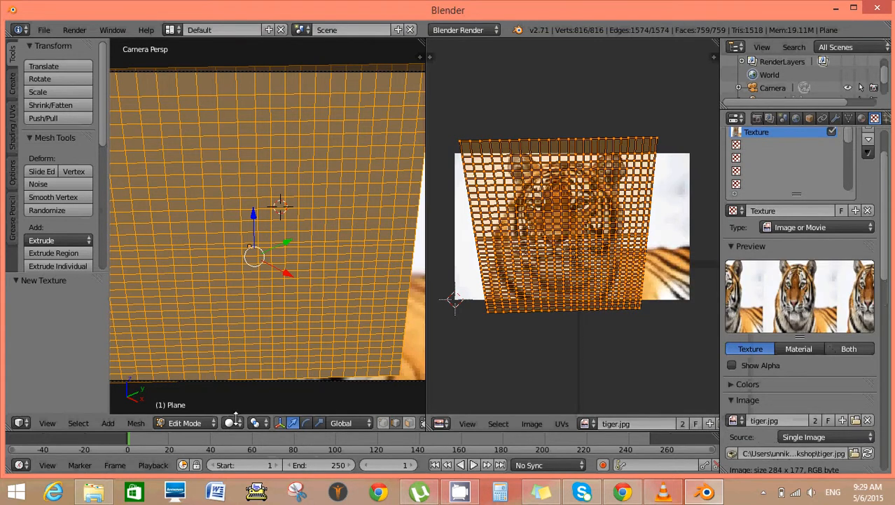
Preview the tiger texture on the plane in Rendered viewport shading and return to Solid shading.
left_click(234, 422)
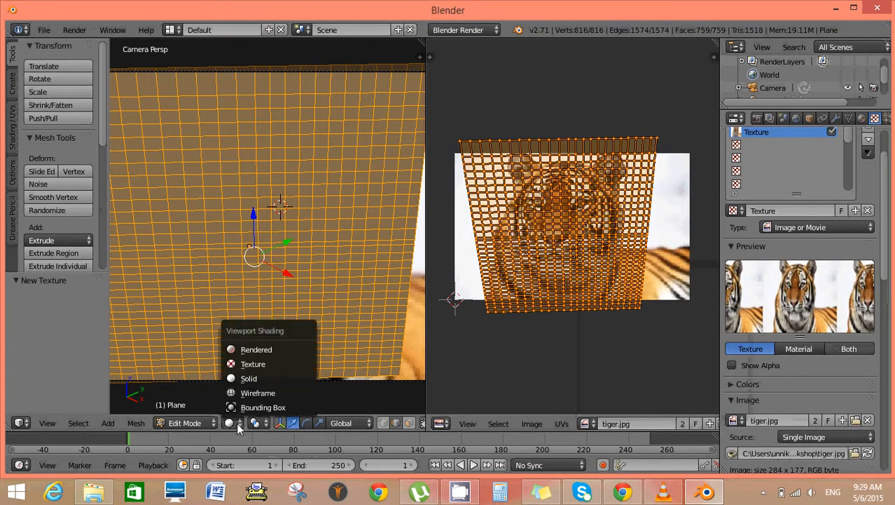
left_click(247, 350)
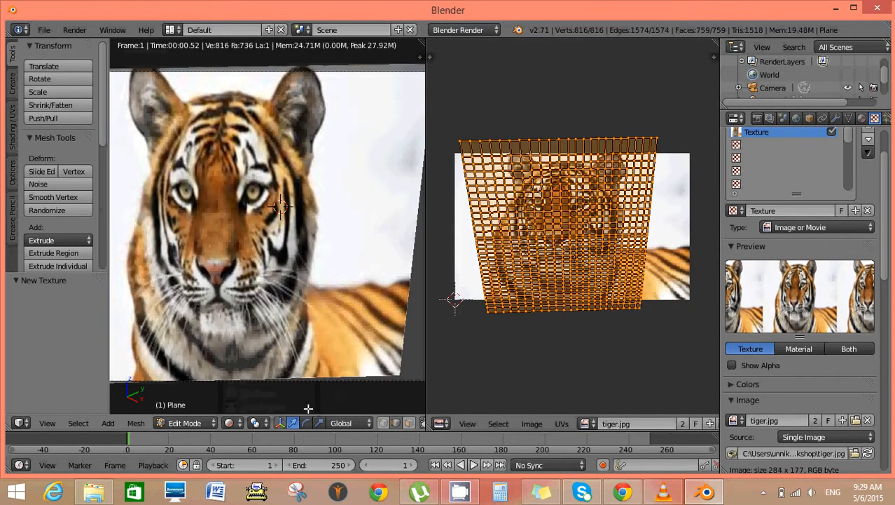
left_click(239, 421)
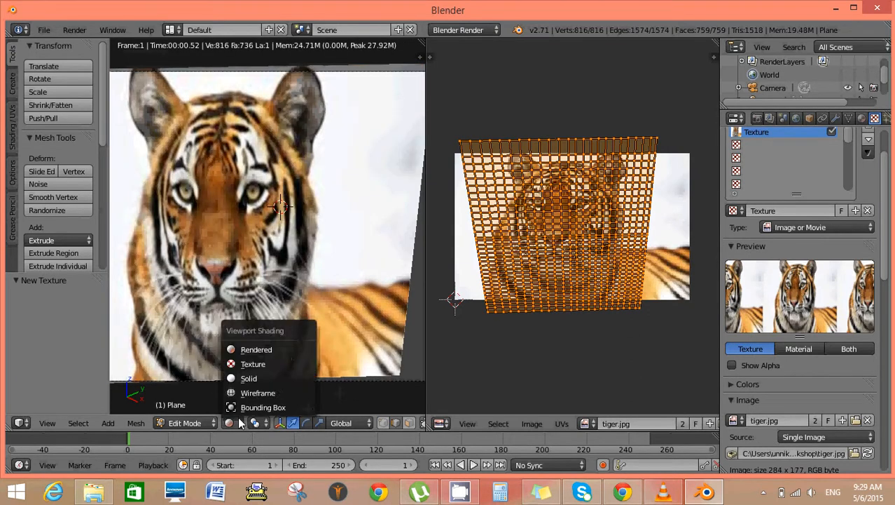
left_click(259, 377)
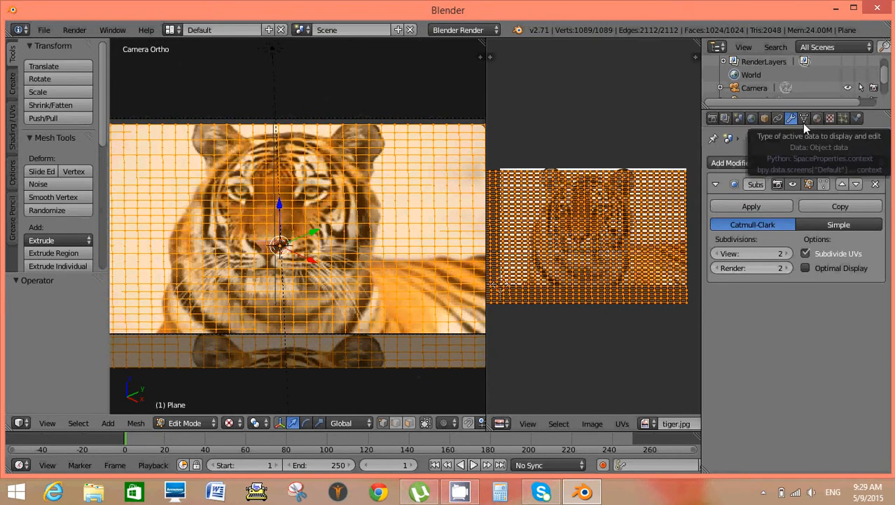
Put the plane in Object Mode and add a Basis shape key plus a second shape key.
left_click(804, 118)
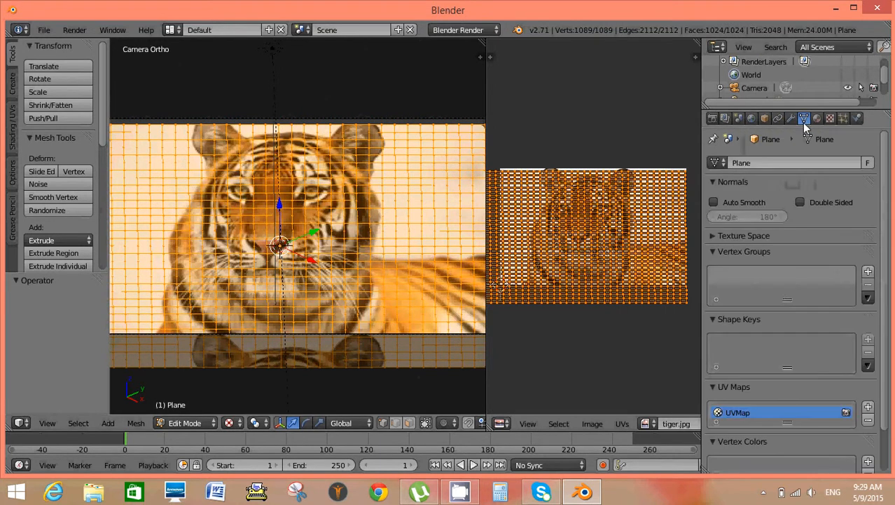
scroll(767, 384, "down", 2)
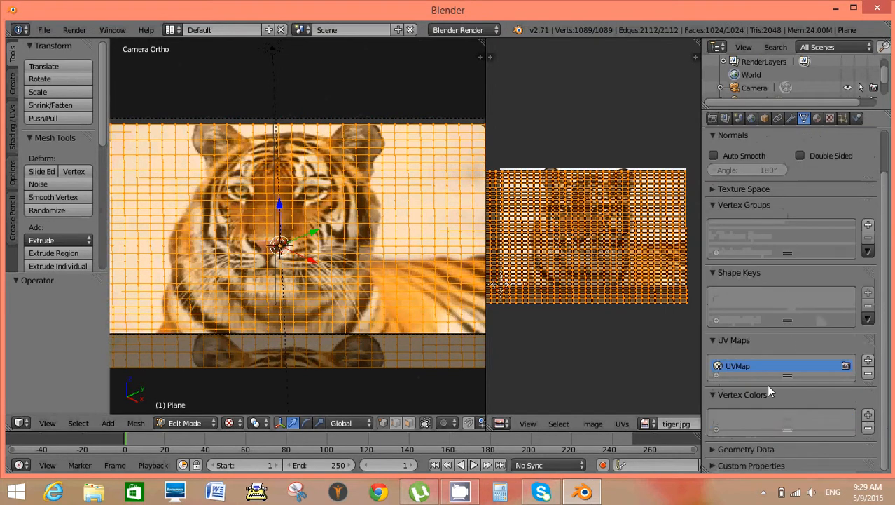
left_click(199, 420)
left_click(198, 406)
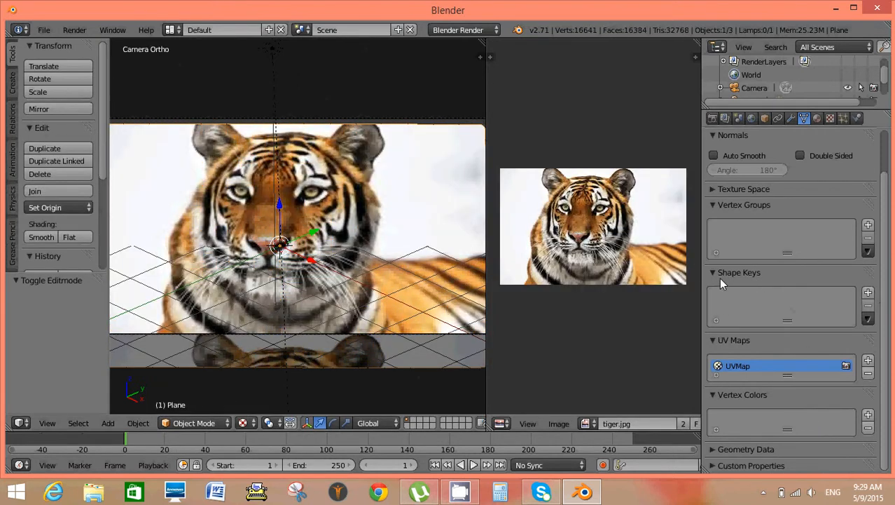
left_click(868, 293)
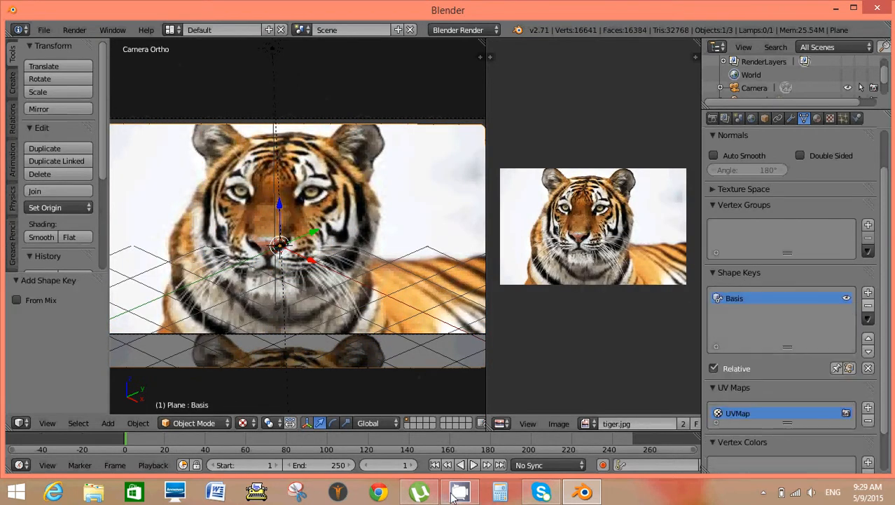
left_click(868, 292)
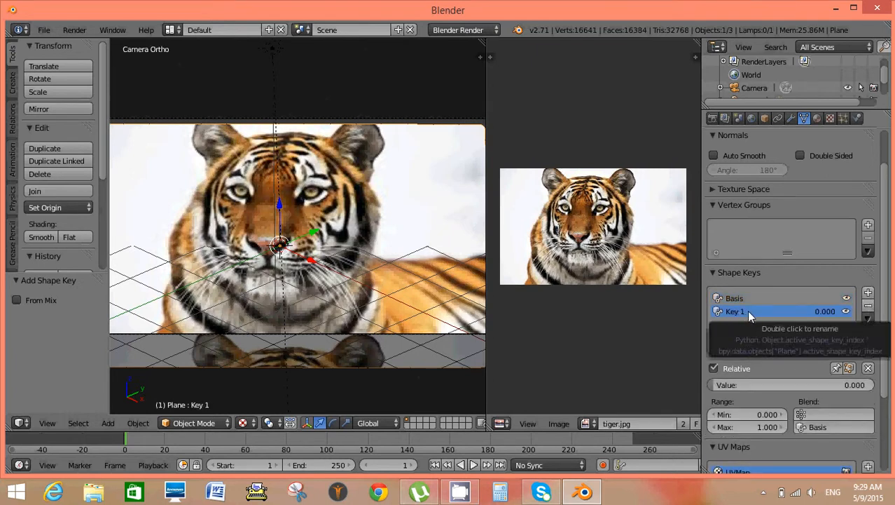
Rename the second shape key as mouth.
double_click(747, 310)
type("u")
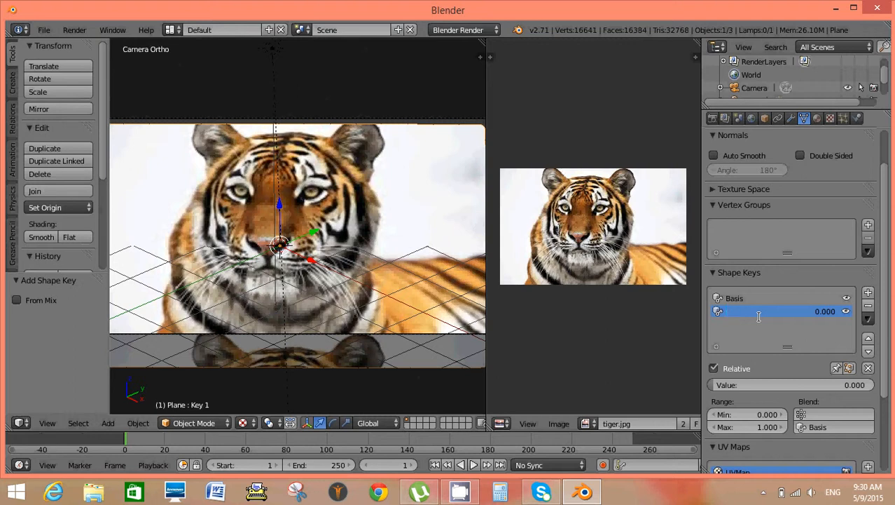
type("outh")
key("Return")
left_click(220, 422)
left_click(208, 390)
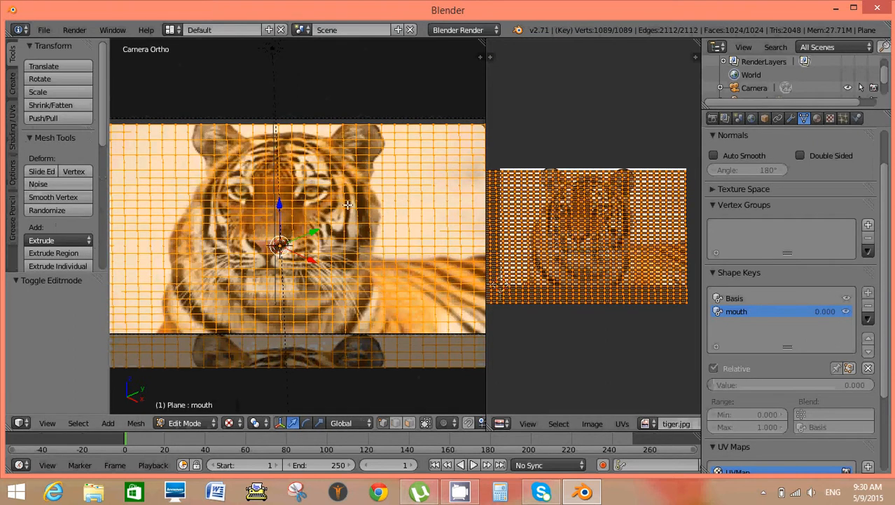
key("a")
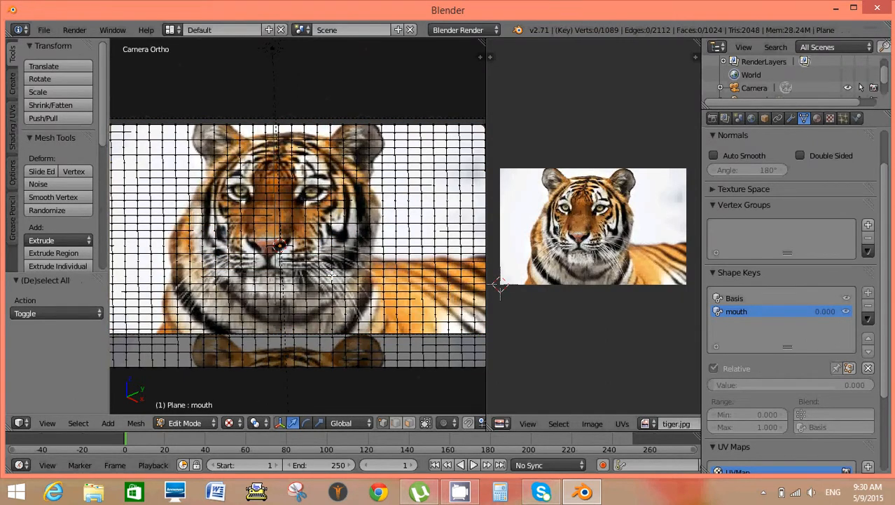
scroll(331, 276, "up", 3)
right_click(289, 287)
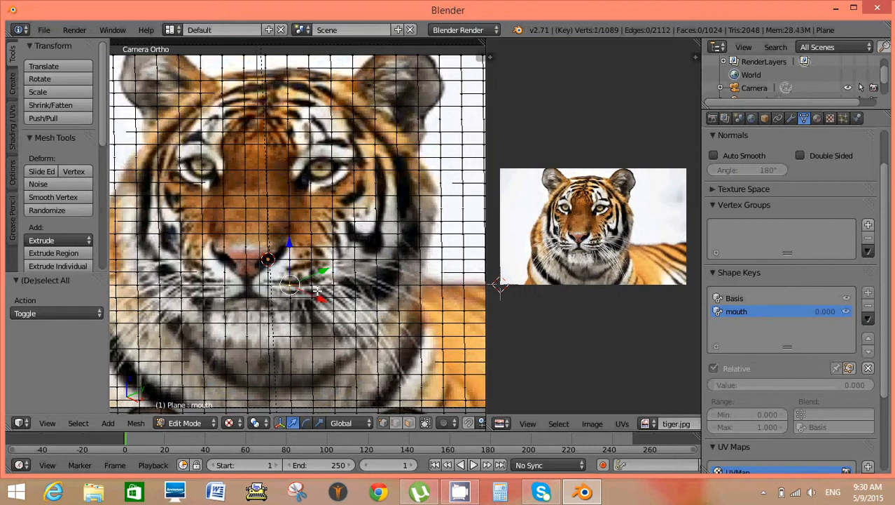
right_click(314, 284, "shift")
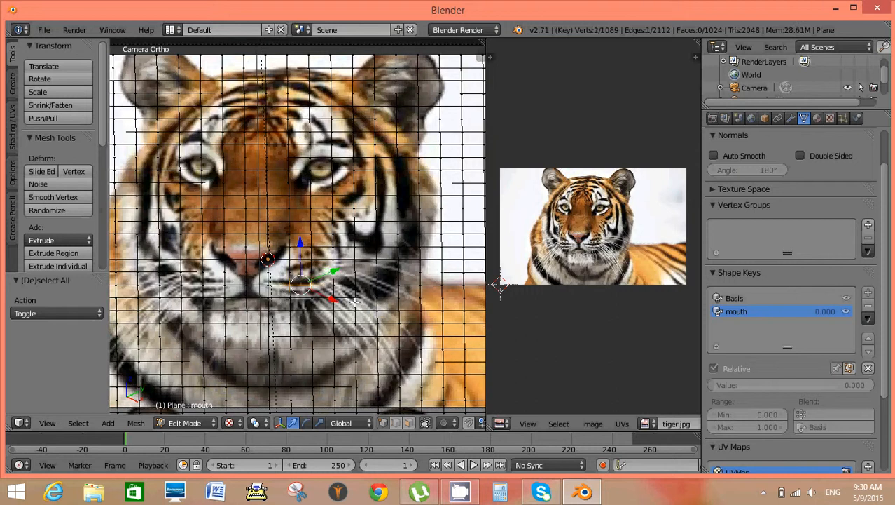
right_click(270, 283, "shift")
key("g")
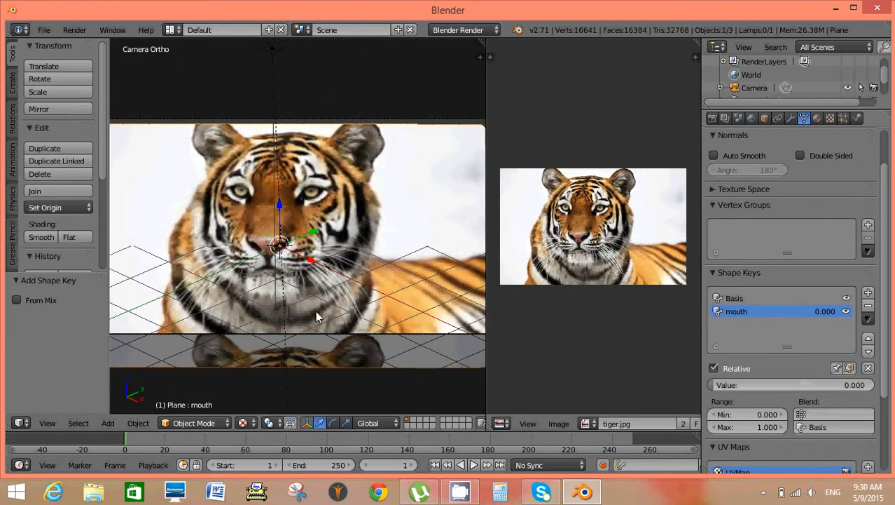
Put the plane in Edit Mode with the mouth shape key active and deselect all vertices.
left_click(215, 421)
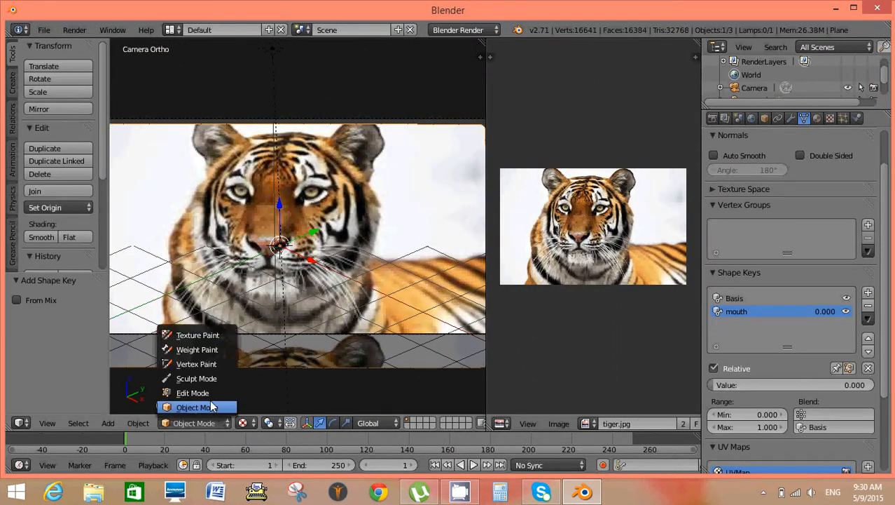
left_click(204, 393)
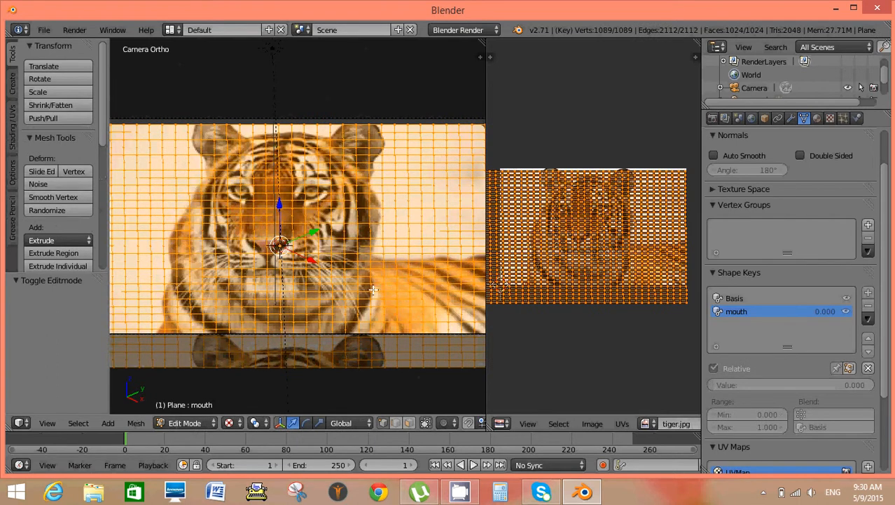
key("a")
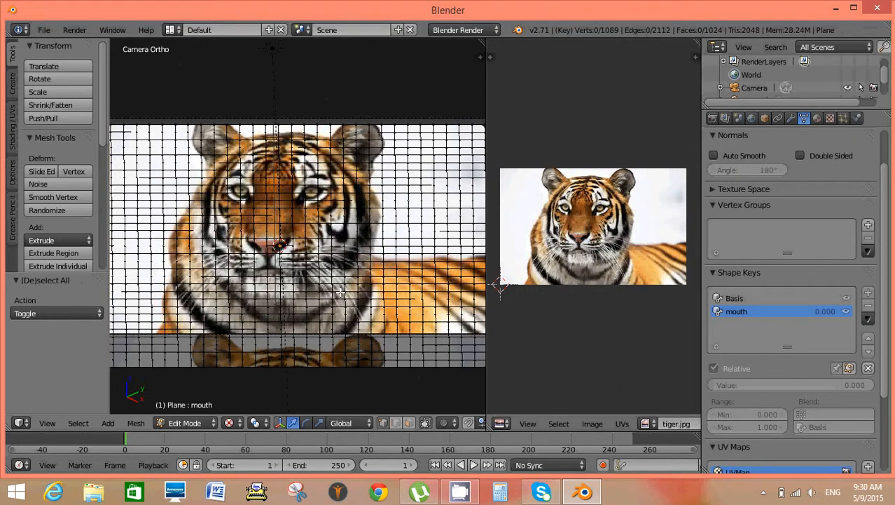
Select eight vertices along the tiger's mouth line and move them slightly down, by about X 0.047, Y 0.006, Z -0.061.
scroll(379, 290, "up", 3)
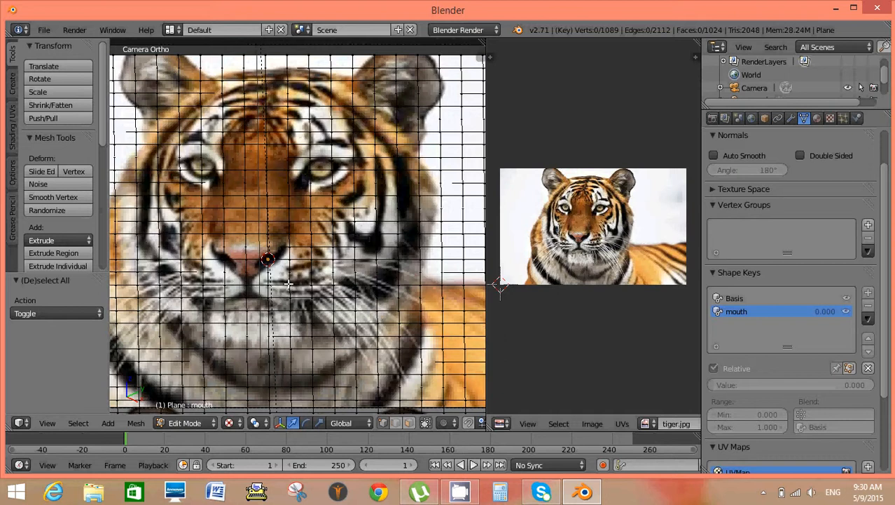
right_click(288, 285)
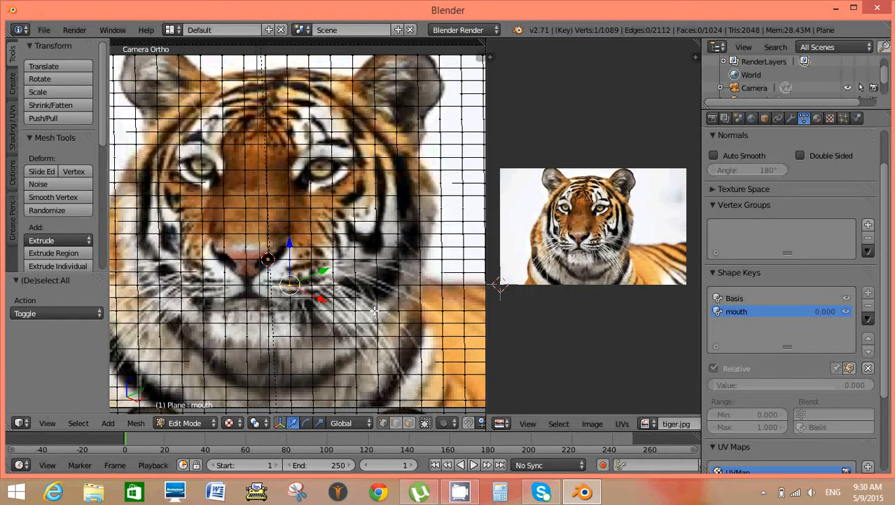
right_click(311, 285, "shift")
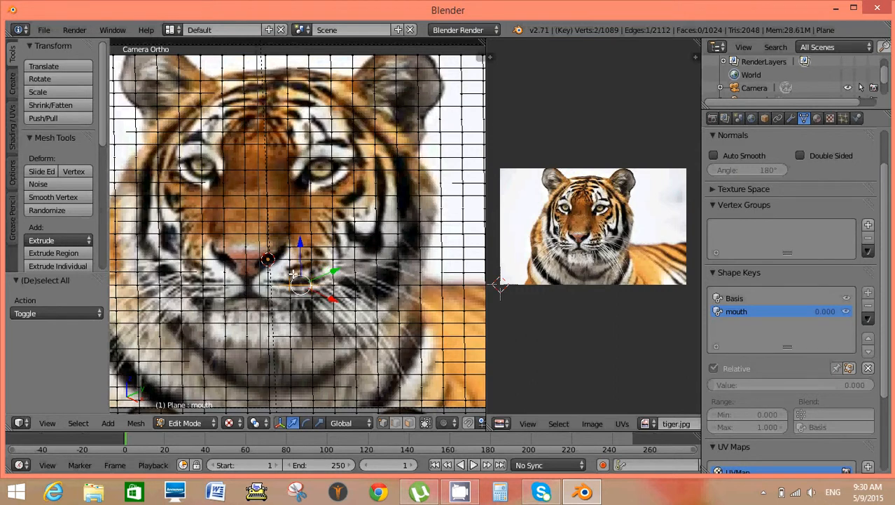
right_click(270, 282, "shift")
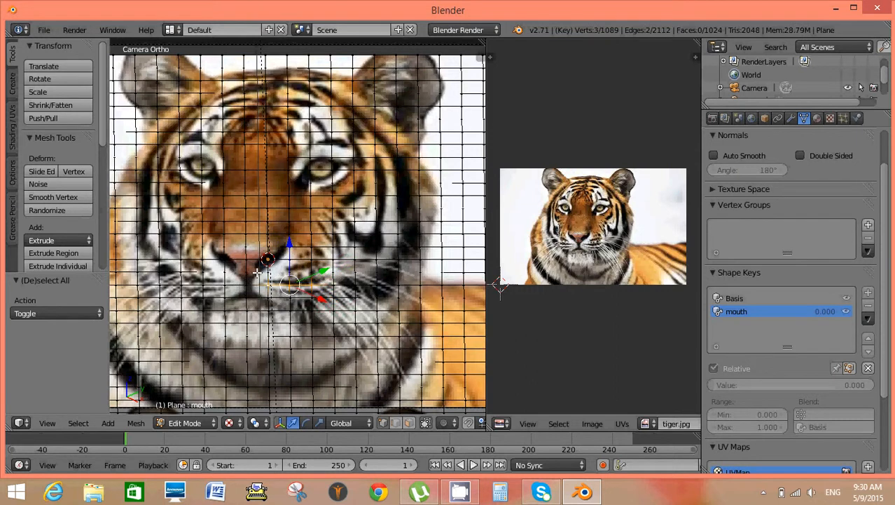
right_click(246, 281, "shift")
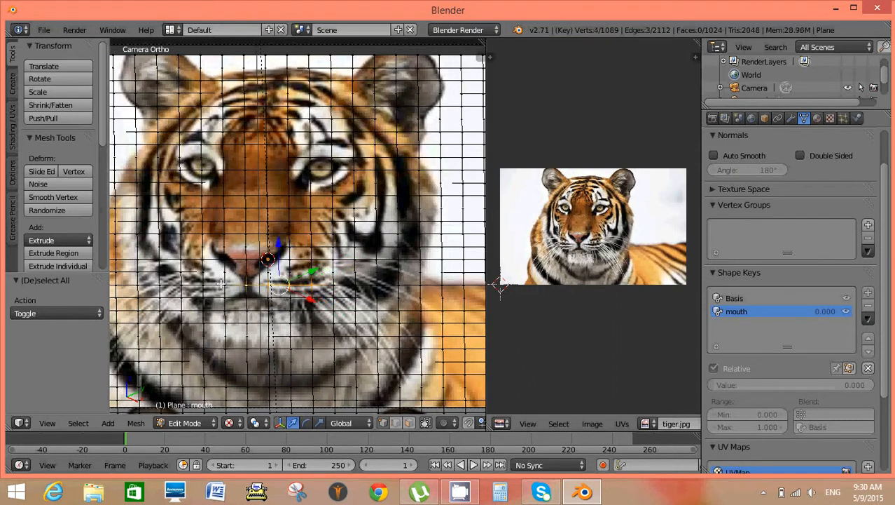
right_click(220, 283, "shift")
right_click(206, 284, "shift")
right_click(201, 290, "shift")
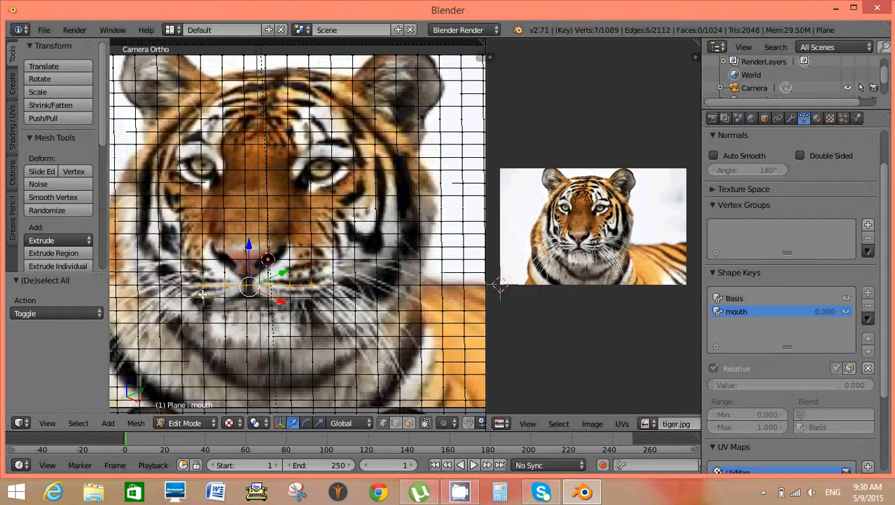
right_click(188, 294, "shift")
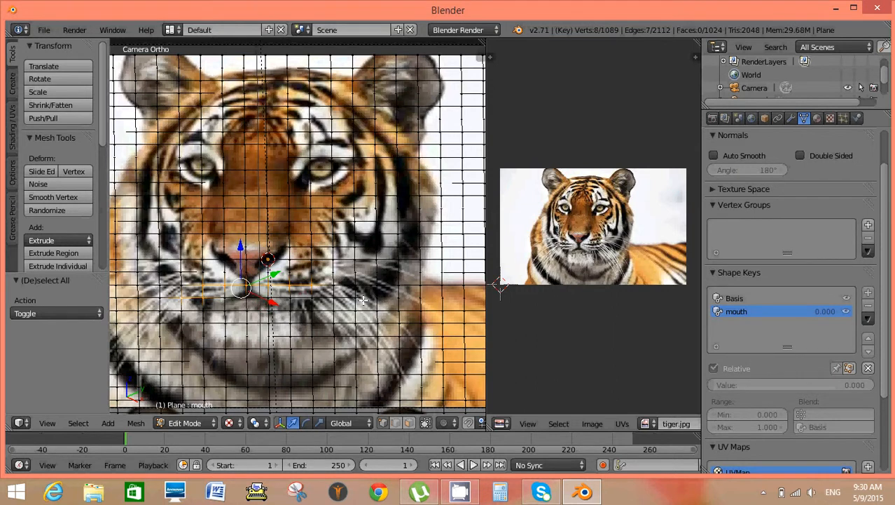
key("g")
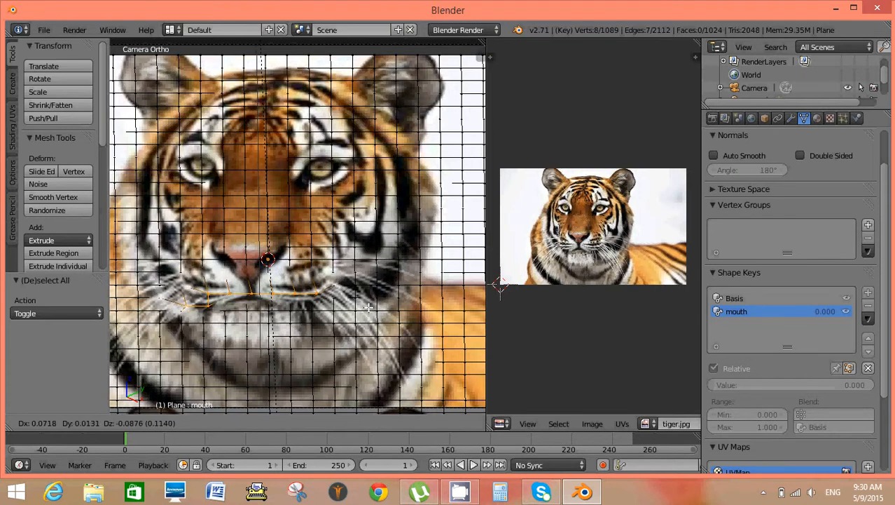
left_click(366, 306)
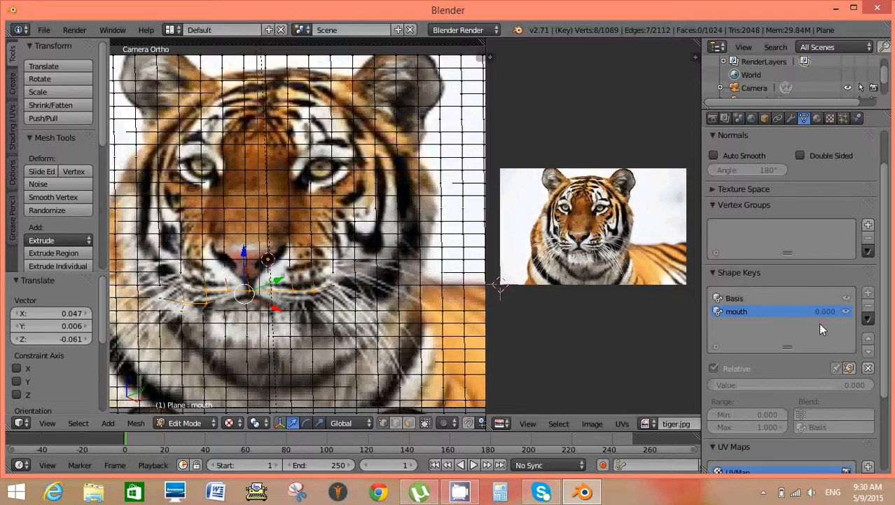
Return the plane to Object Mode and set the mouth shape key's value to 0.053.
scroll(818, 324, "down", 1)
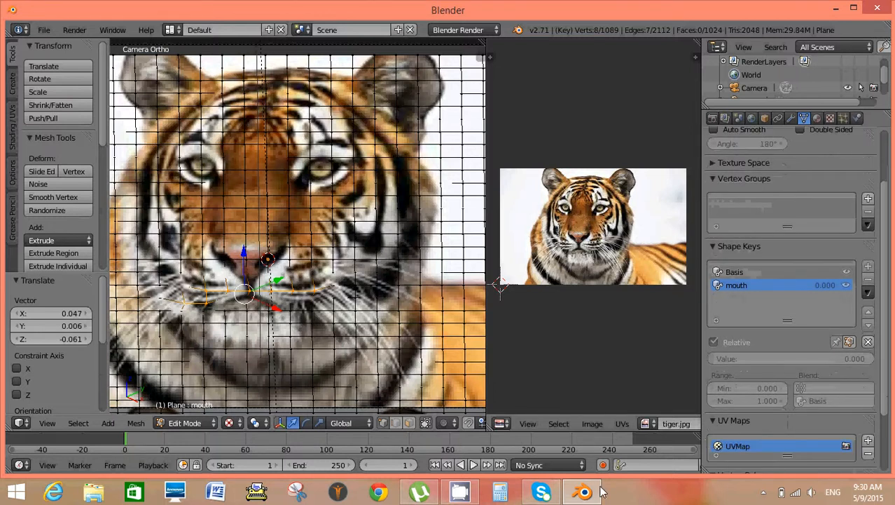
left_click(207, 422)
left_click(202, 407)
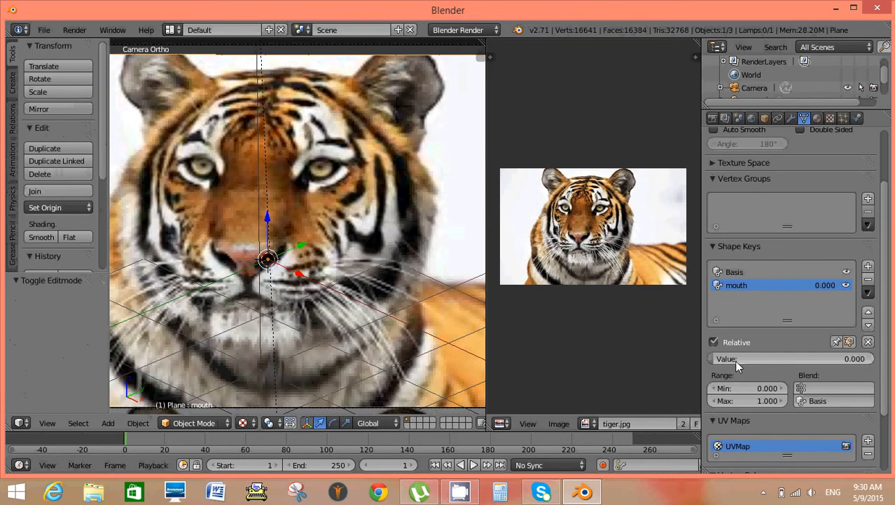
scroll(735, 359, "down", 2)
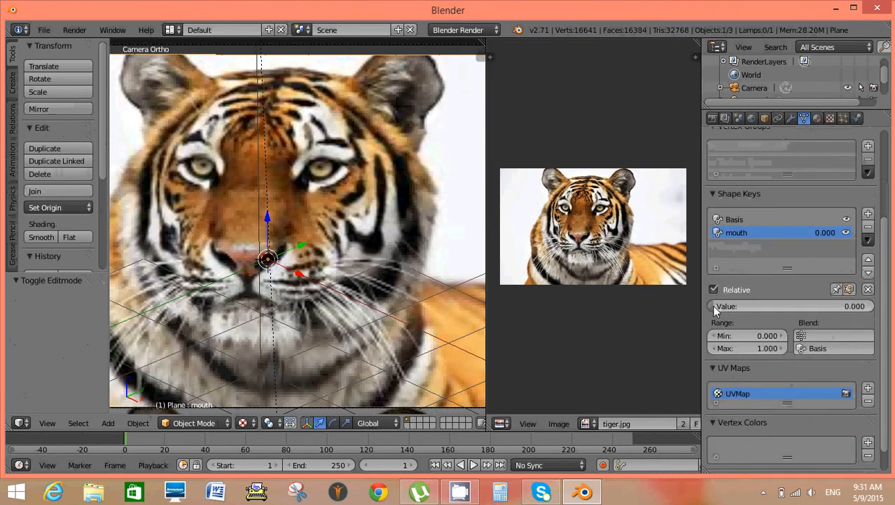
mouse_move(715, 311)
left_mouse_down()
mouse_move(863, 304)
mouse_move(829, 316)
mouse_move(771, 317)
mouse_move(853, 310)
mouse_move(822, 309)
mouse_move(811, 319)
mouse_move(760, 312)
mouse_move(817, 315)
mouse_move(721, 307)
left_mouse_up()
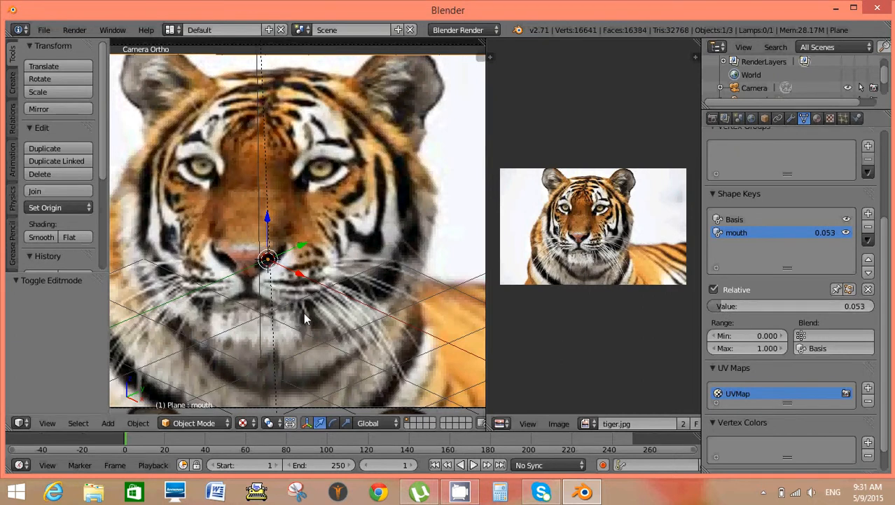
scroll(313, 310, "down", 3)
scroll(313, 310, "up", 3)
left_click(229, 423)
left_click(211, 391)
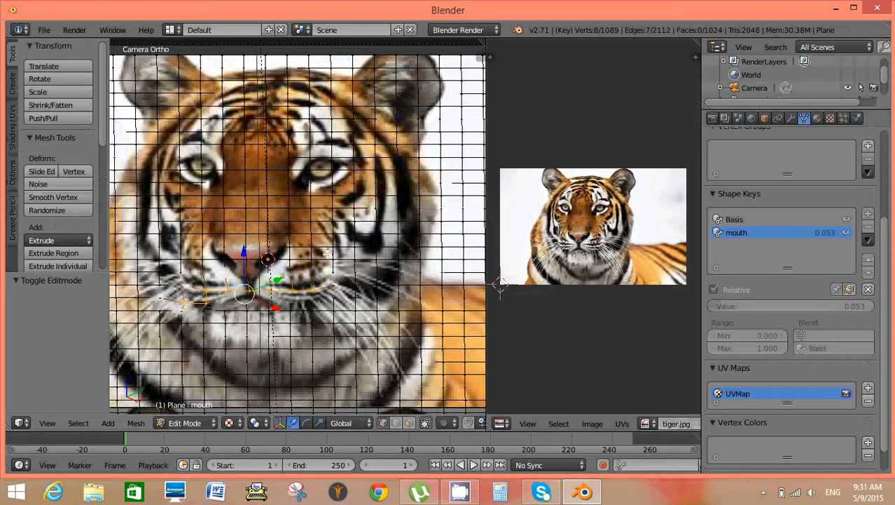
left_click(211, 423)
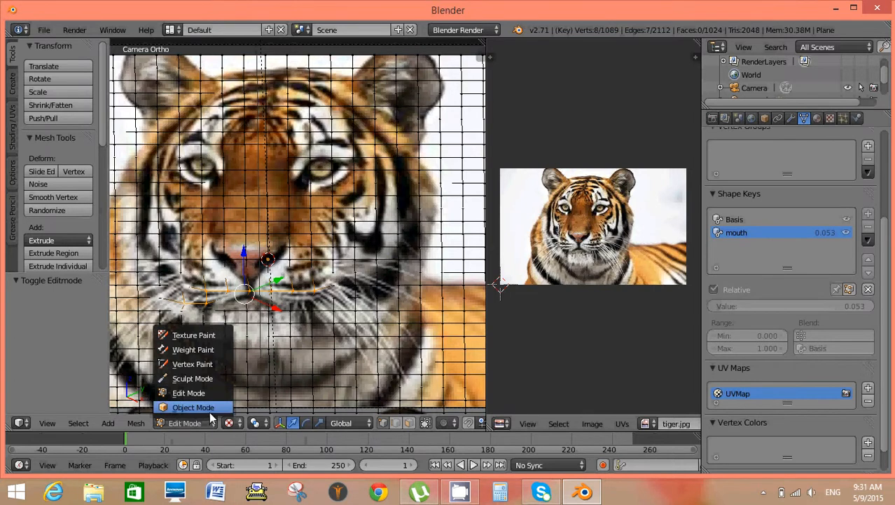
left_click(209, 412)
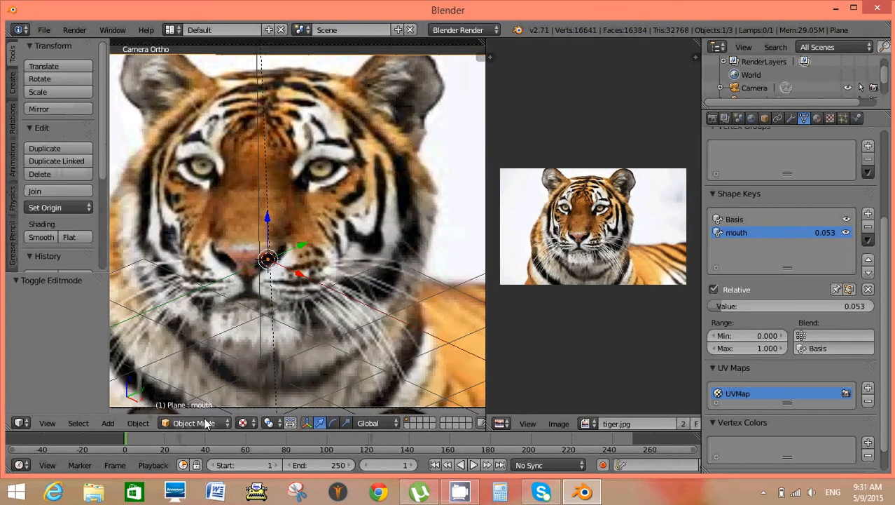
In Edit Mode, replace the mouth vertex selection with one vertex at the tiger's right-hand eye, and return to Object Mode.
left_click(210, 423)
left_click(204, 390)
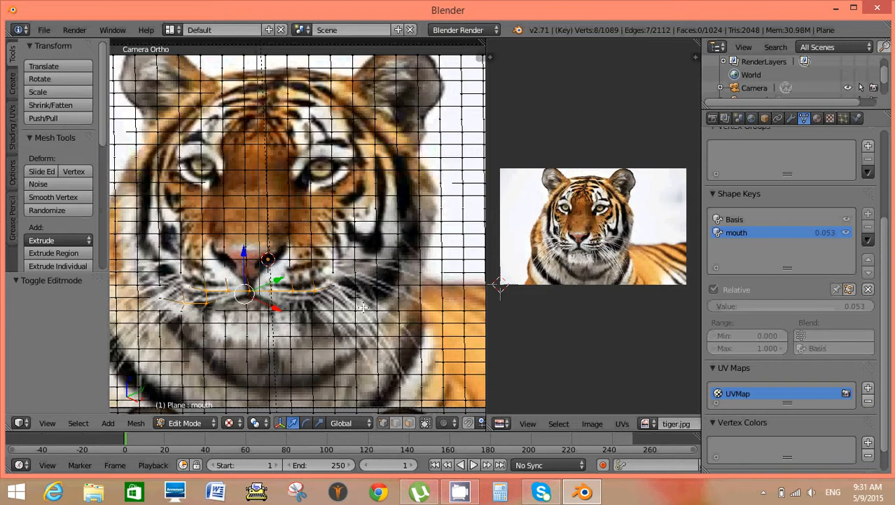
key("a")
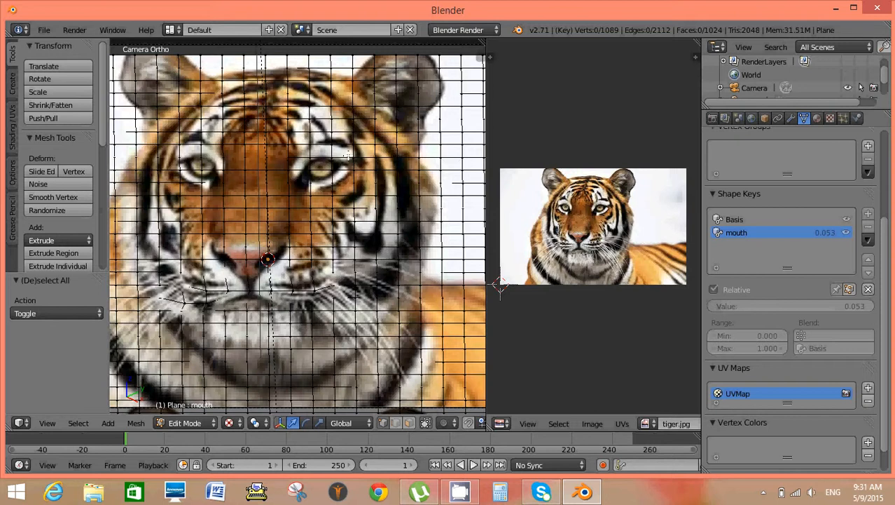
right_click(354, 157)
left_click(210, 423)
left_click(205, 407)
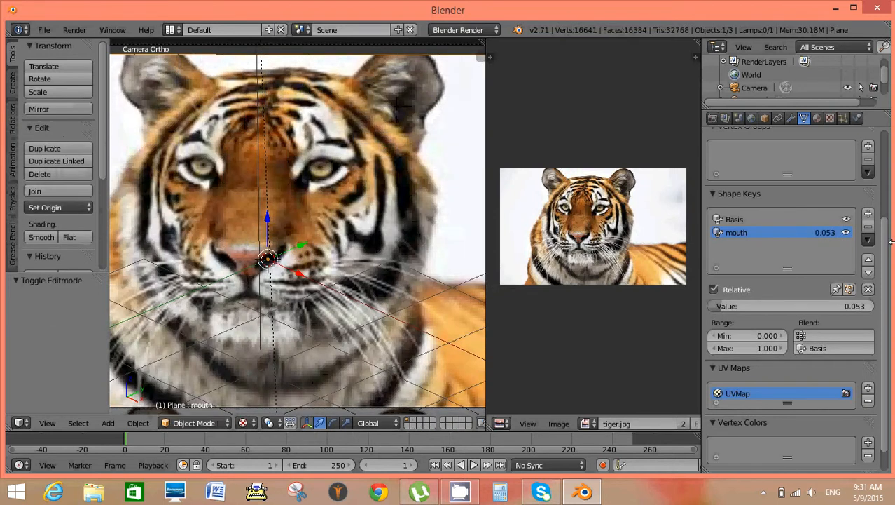
Add a third shape key to the plane and name it eyes.
left_click(868, 214)
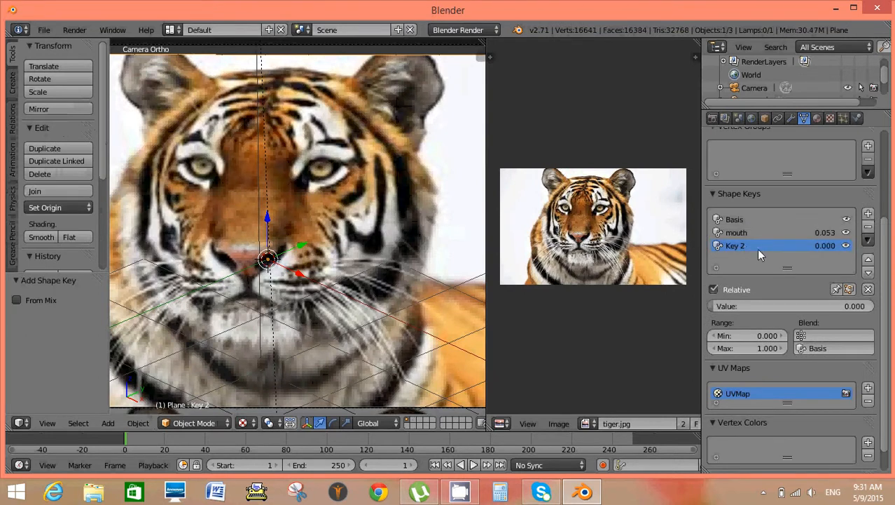
double_click(744, 244)
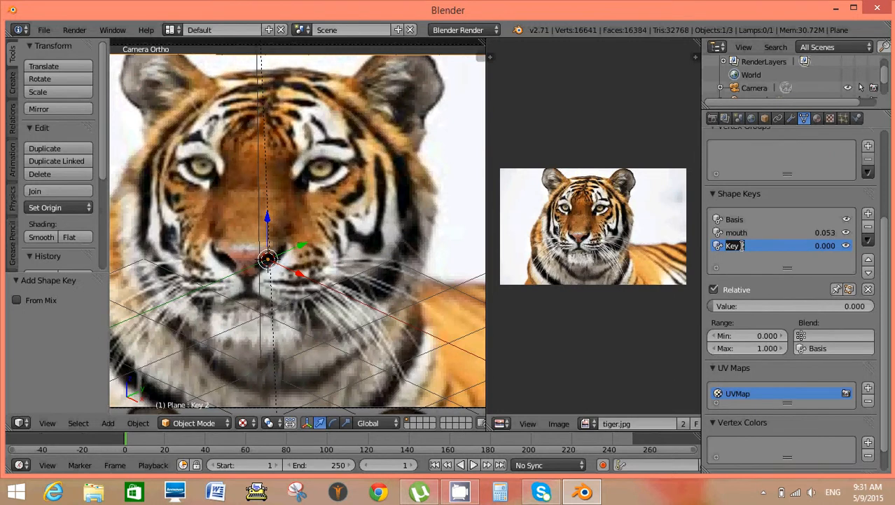
type("eyes")
key("Return")
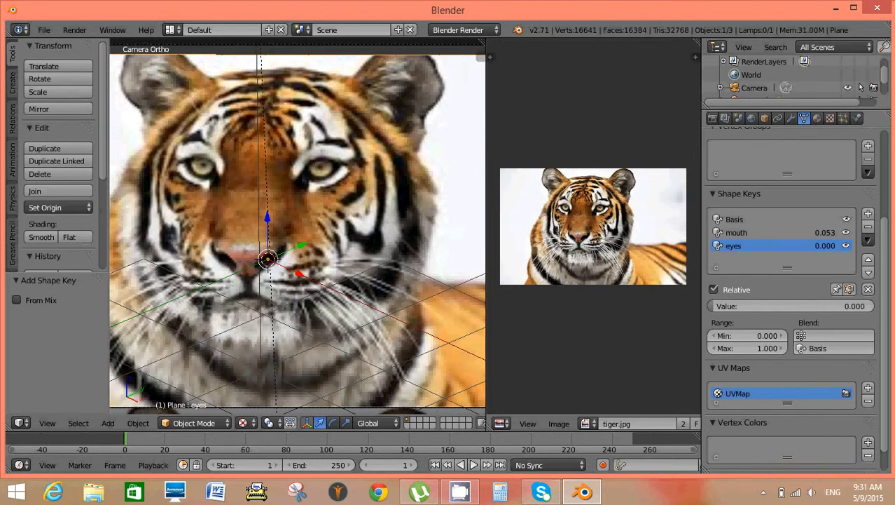
In Edit Mode, add the vertices above both eyes to the selection and move them down by about X 0.023, Y -0.096, Z -0.167.
left_click(210, 420)
left_click(204, 392)
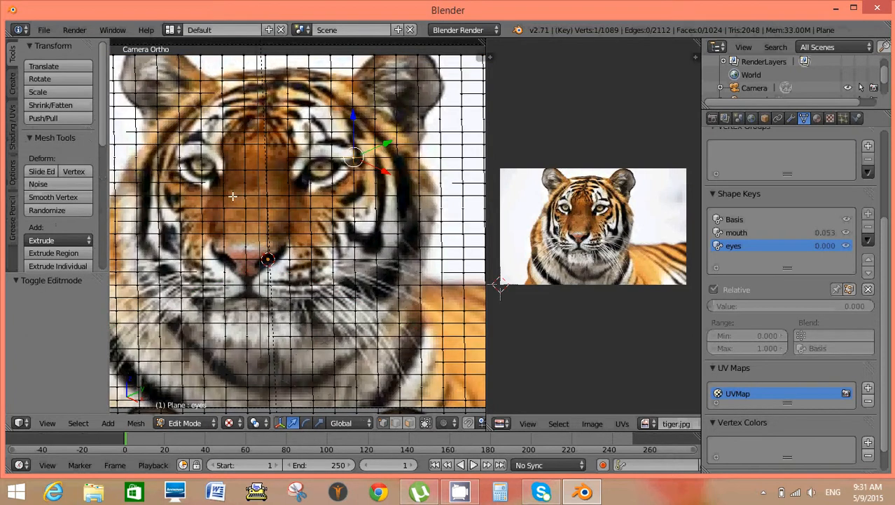
right_click(330, 144, "shift")
right_click(312, 146, "shift")
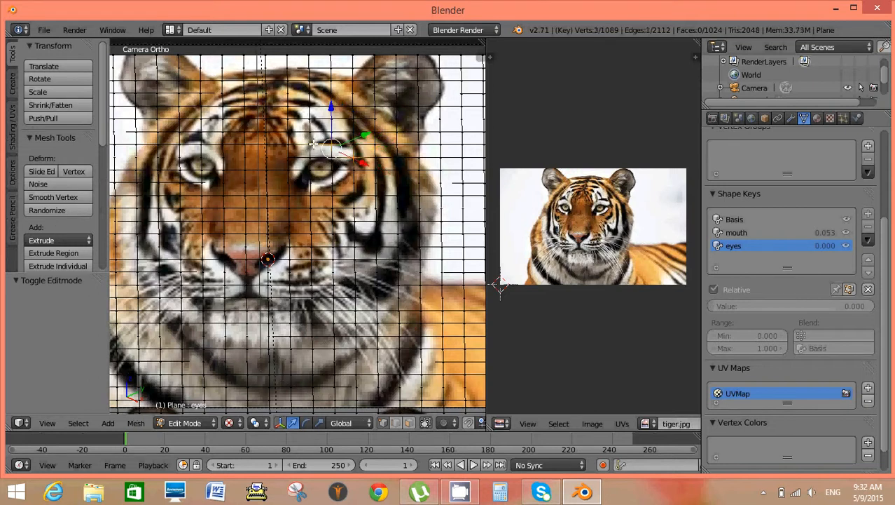
right_click(311, 156, "shift")
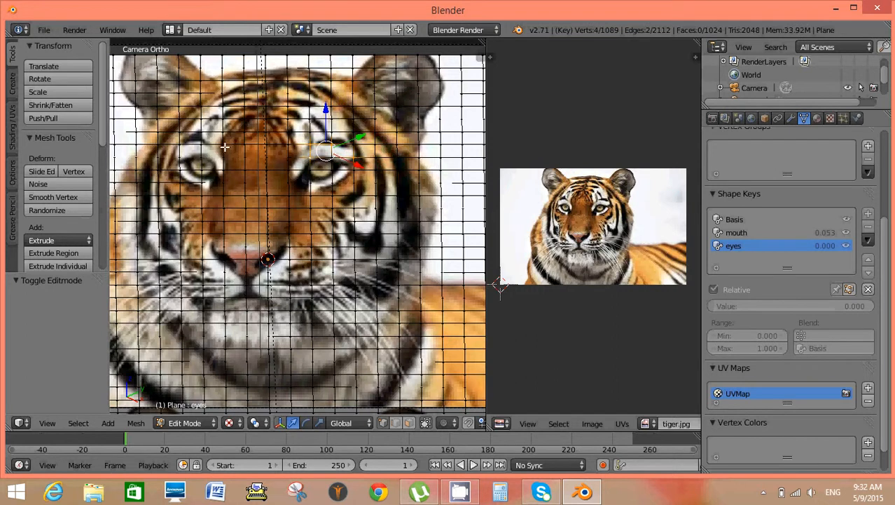
right_click(221, 146, "shift")
right_click(201, 144, "shift")
right_click(182, 148, "shift")
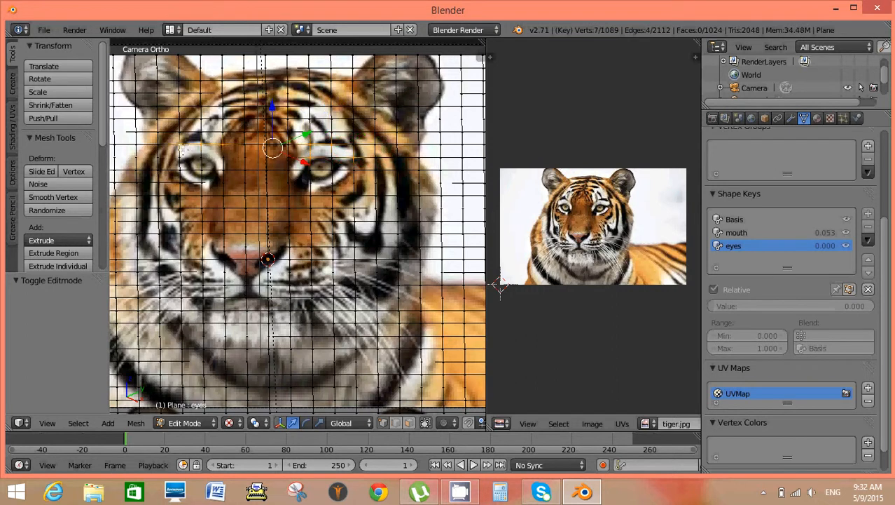
right_click(158, 146, "shift")
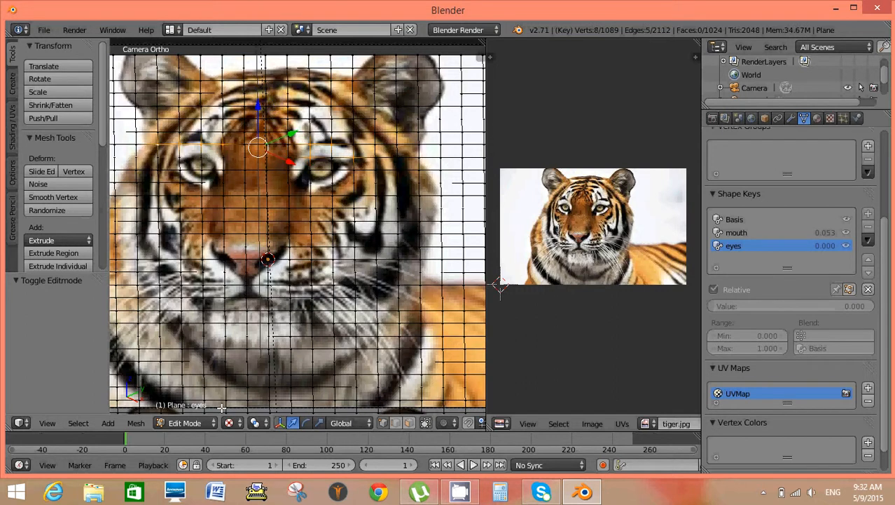
key("g")
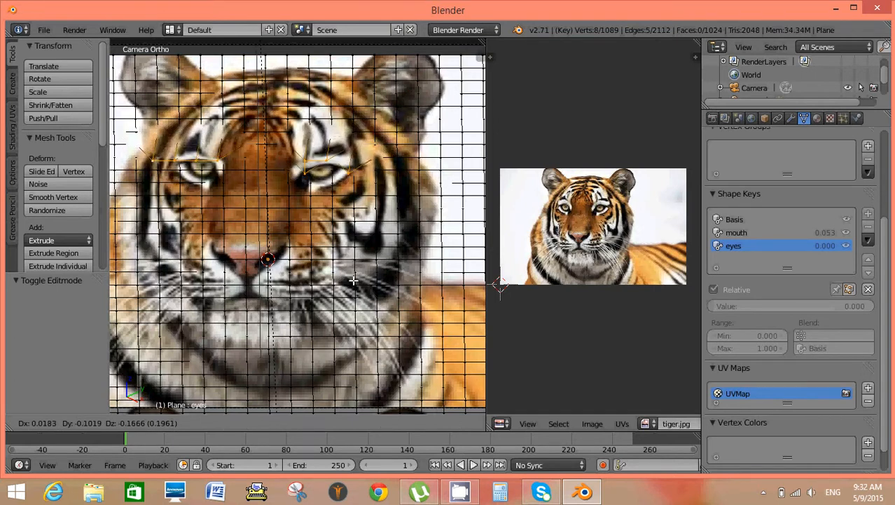
left_click(354, 280)
Return the plane to Object Mode and raise the eyes shape key's value to about 0.520.
left_click(186, 423)
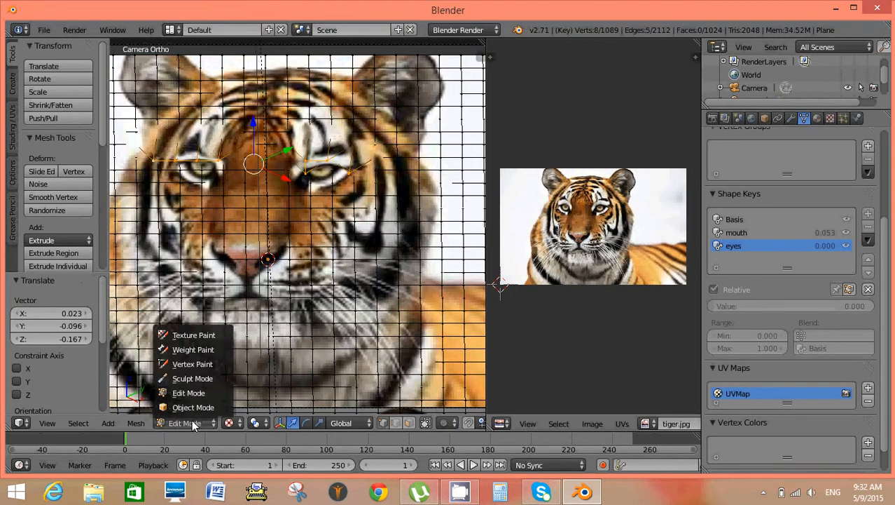
left_click(192, 408)
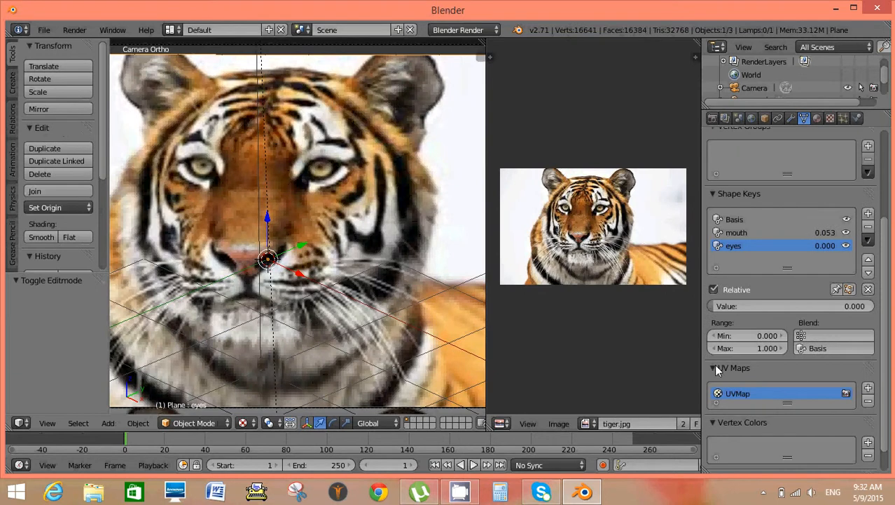
left_click_drag(708, 307, 796, 306)
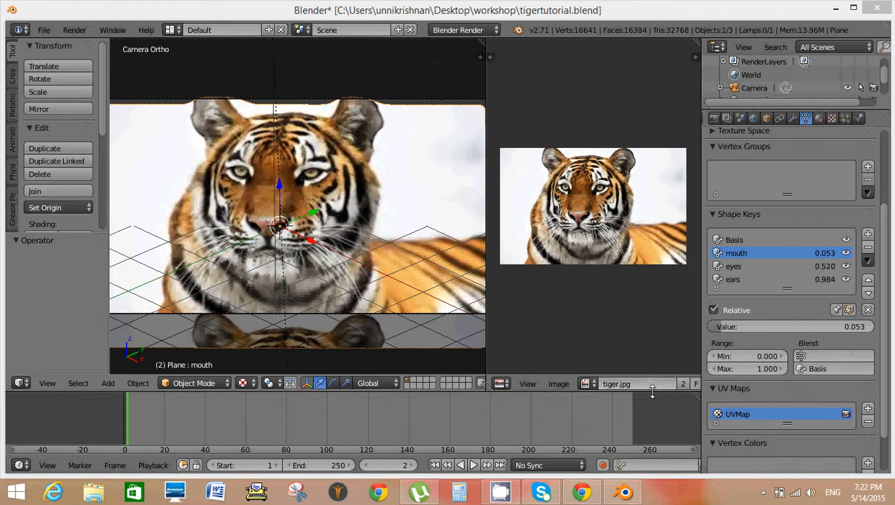
Split the timeline area into two stacked editors and switch the lower one to the Dope Sheet.
left_click_drag(652, 393, 652, 355)
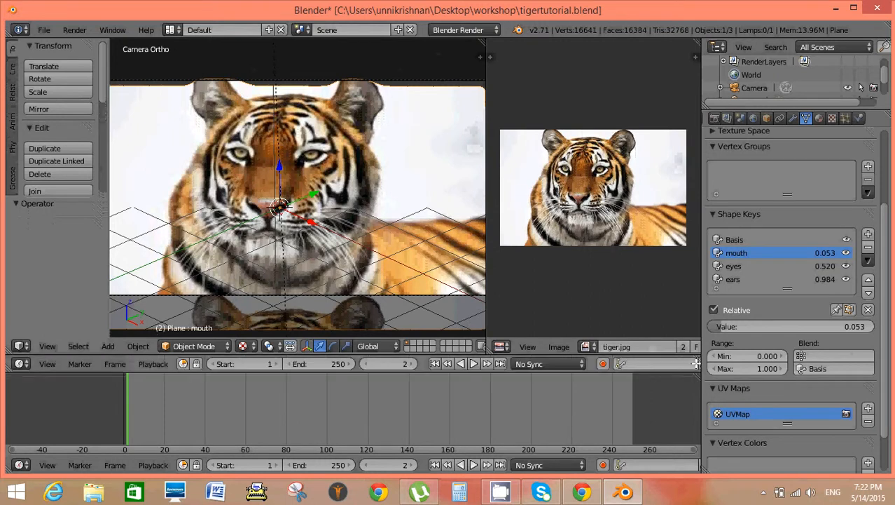
left_click_drag(696, 358, 690, 419)
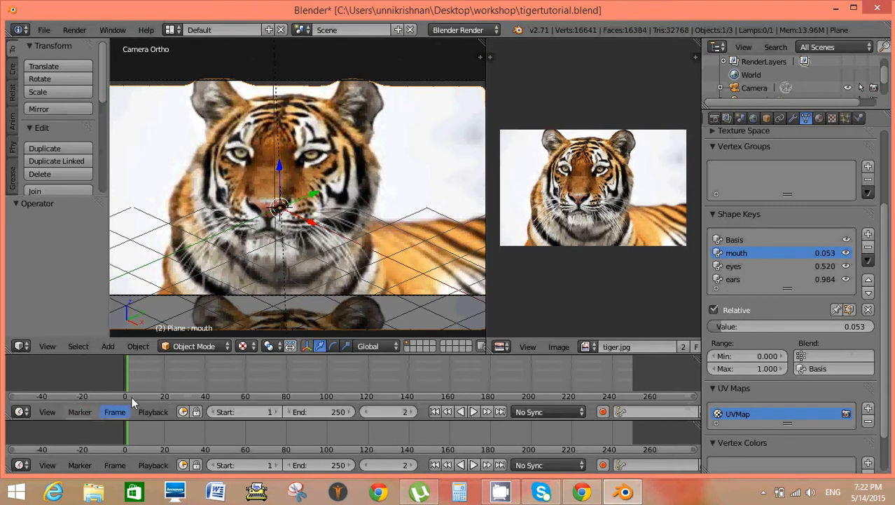
left_click(22, 464)
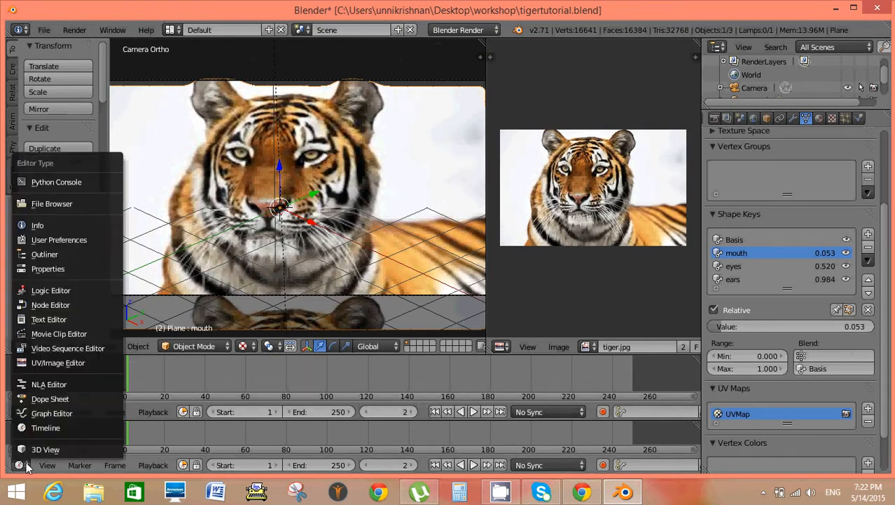
left_click(45, 400)
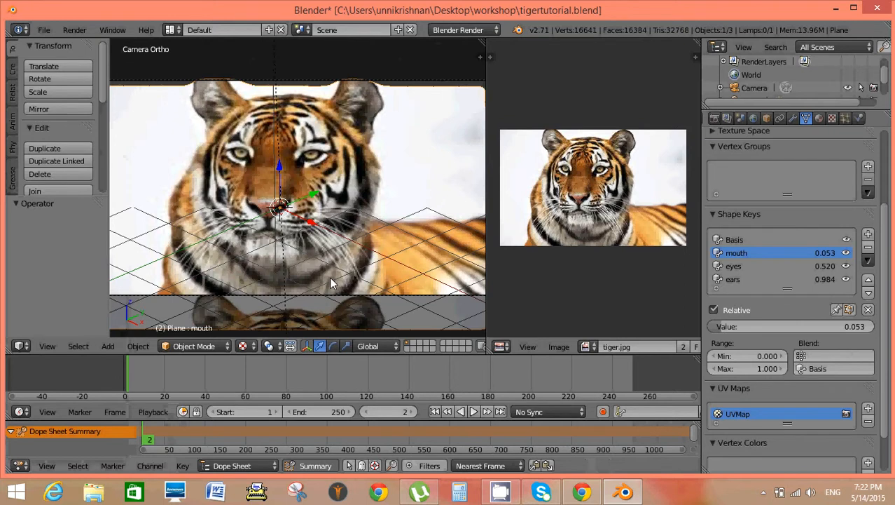
Insert a LocRot keyframe on the plane at frame 2, and keyframe the mouth shape key at 1.000 on frame 20.
key("i")
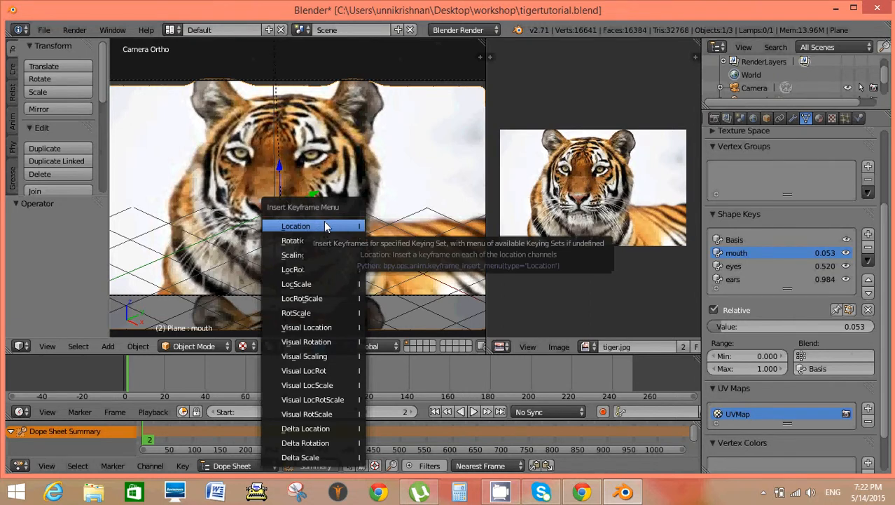
left_click(309, 269)
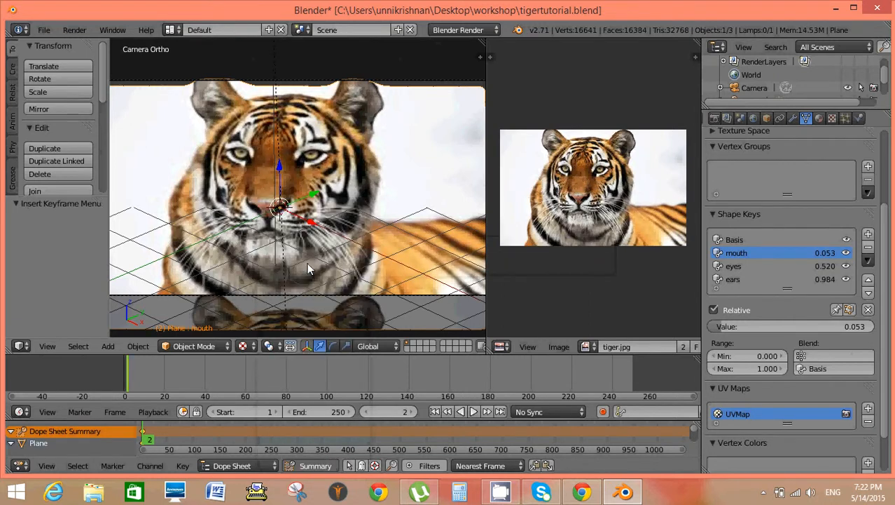
left_click(163, 386)
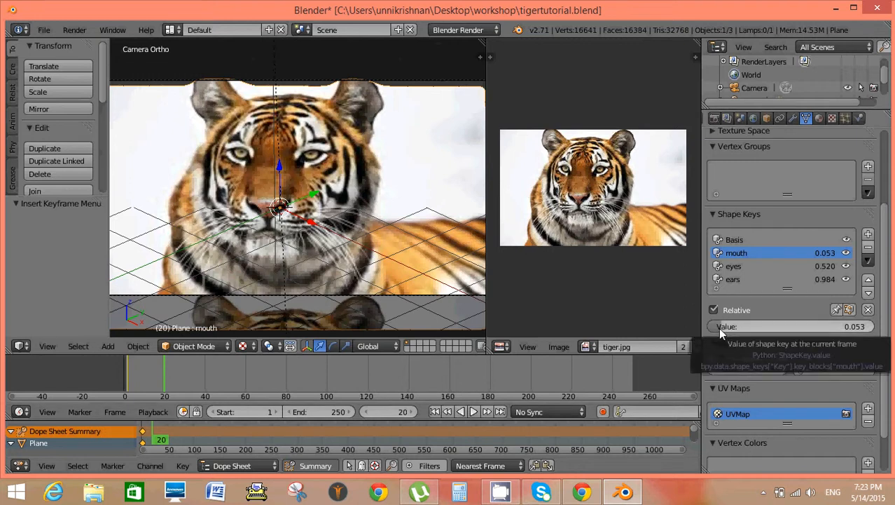
left_click_drag(718, 328, 874, 326)
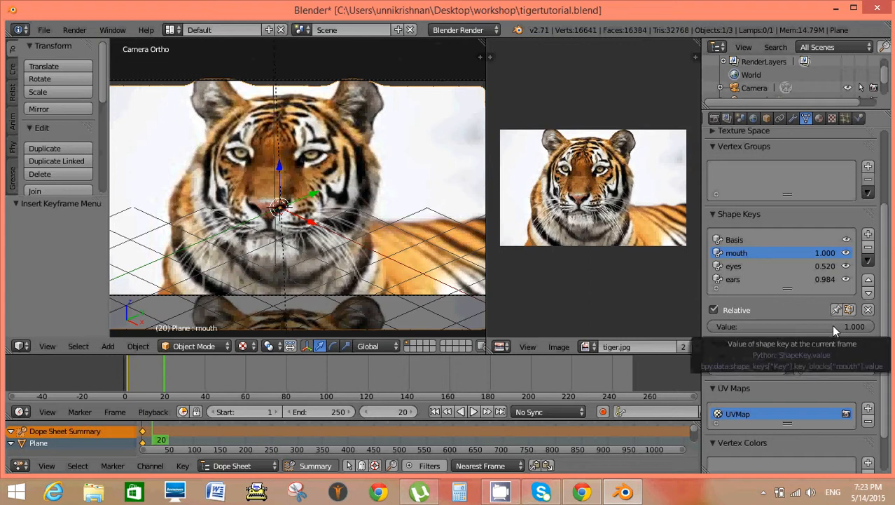
key("i")
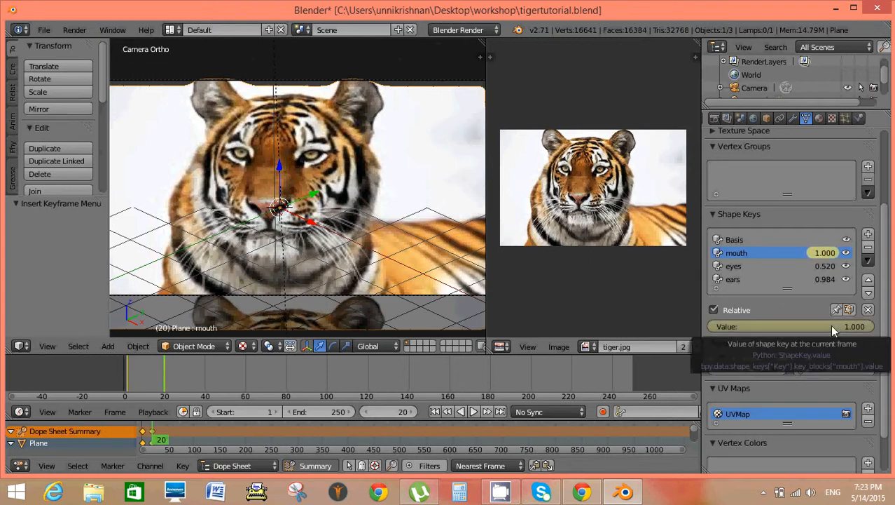
Keyframe the mouth shape key at 0.000 on frame 41, and duplicate the keyframes with an offset of about 55 frames.
left_click(206, 387)
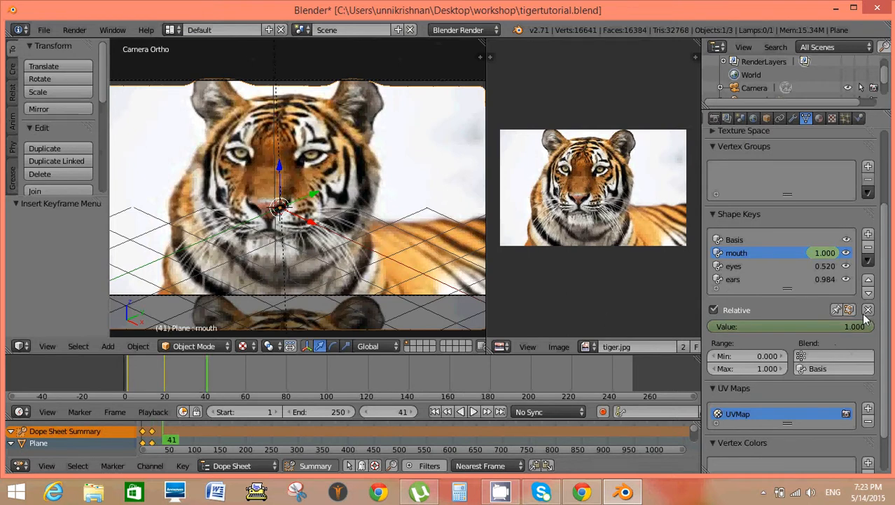
left_click_drag(868, 333, 713, 328)
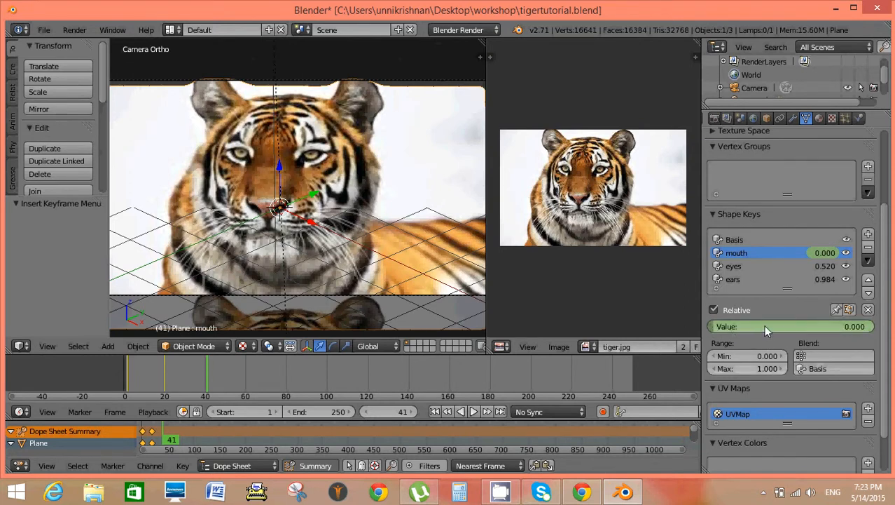
key("i")
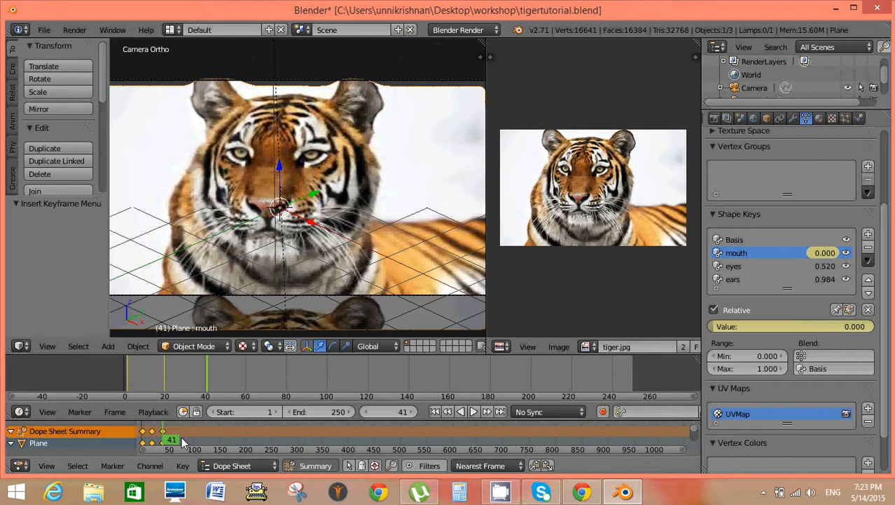
key("shift+d")
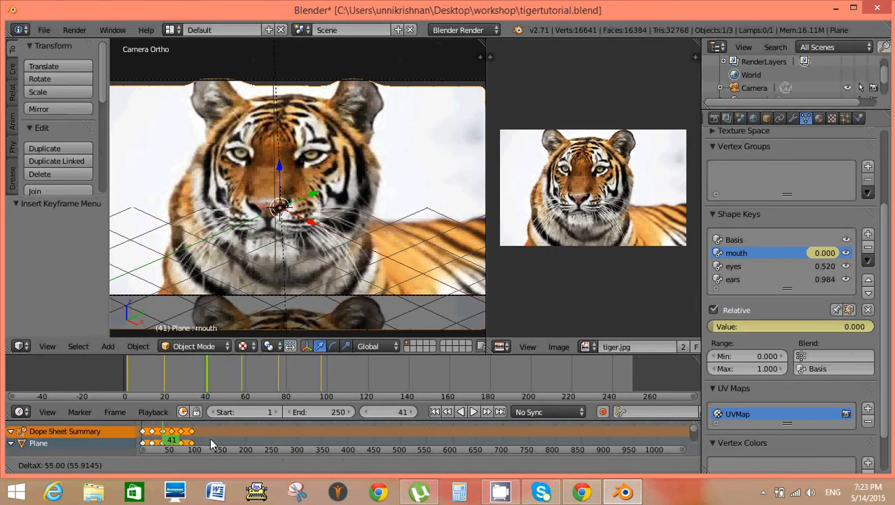
left_click(211, 441)
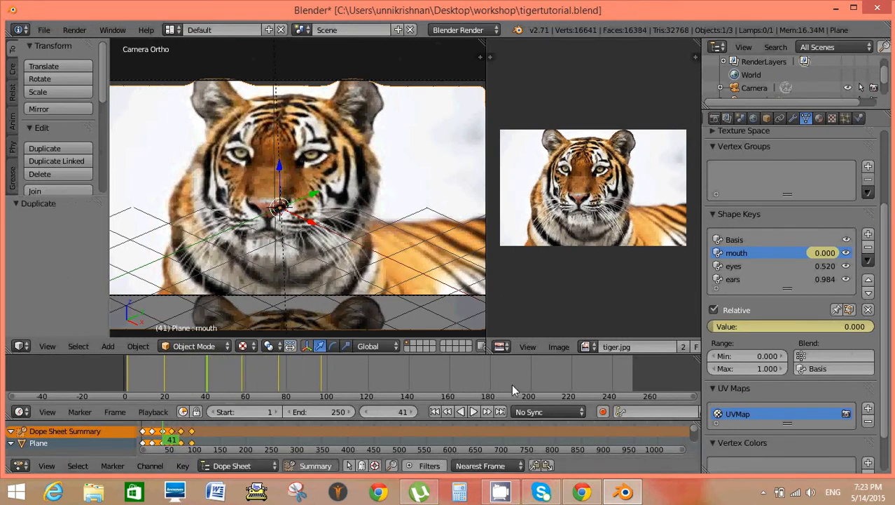
Play the animation twice from frame 1, checking the tiger's mouth movement up close.
left_click(430, 412)
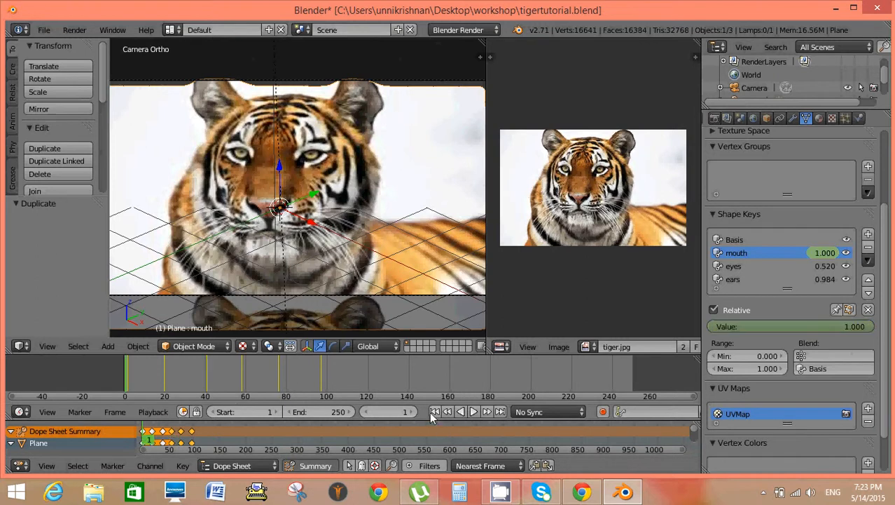
left_click(472, 412)
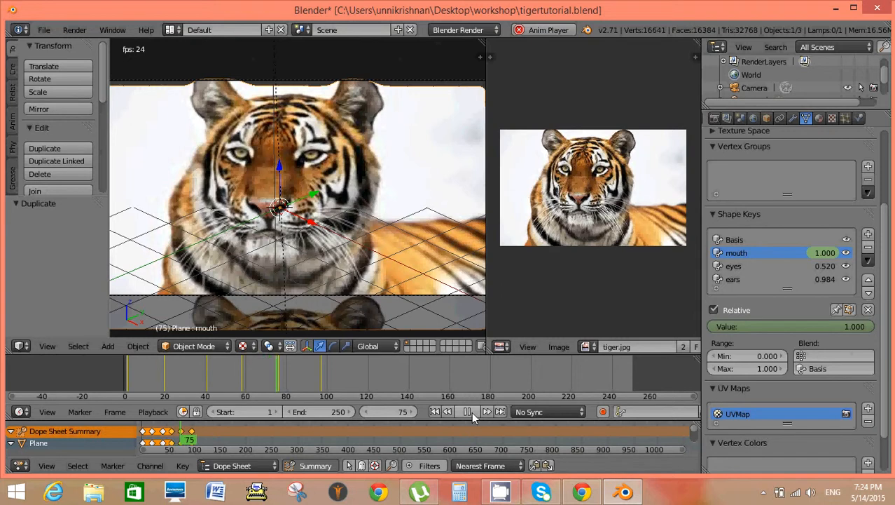
left_click(469, 411)
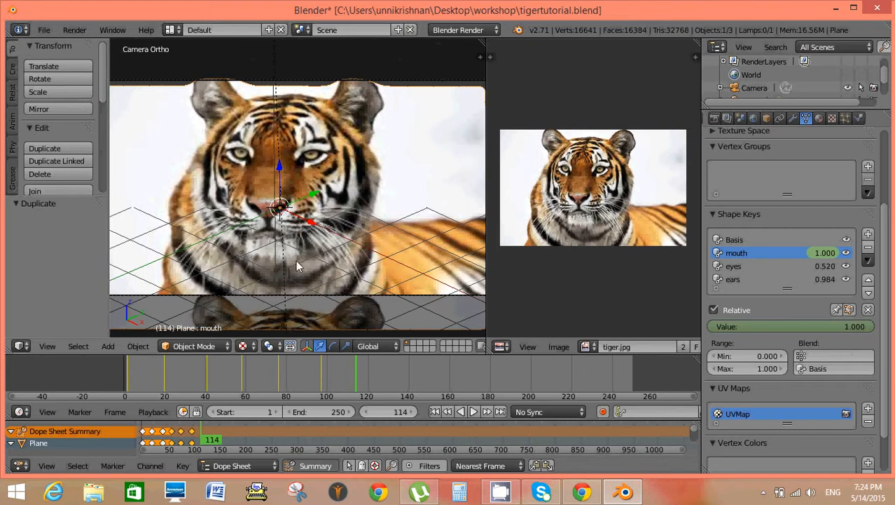
scroll(292, 253, "up", 2)
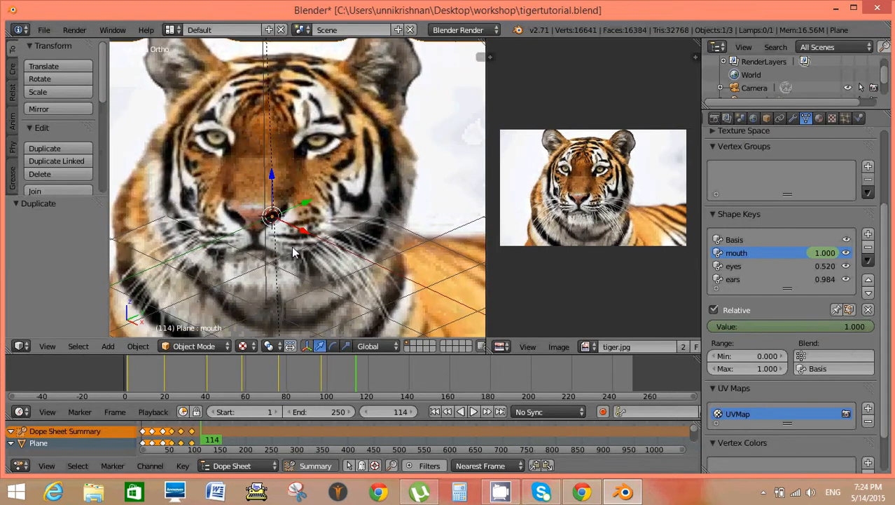
left_click(434, 411)
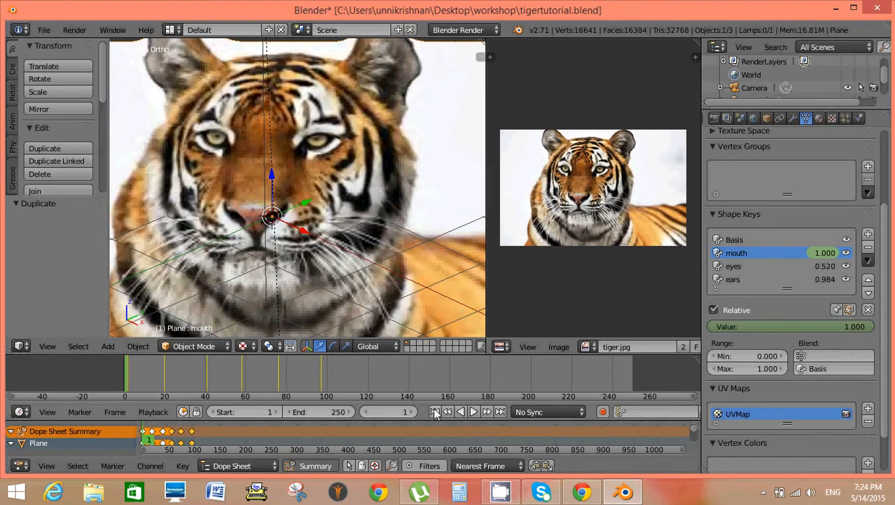
left_click(473, 412)
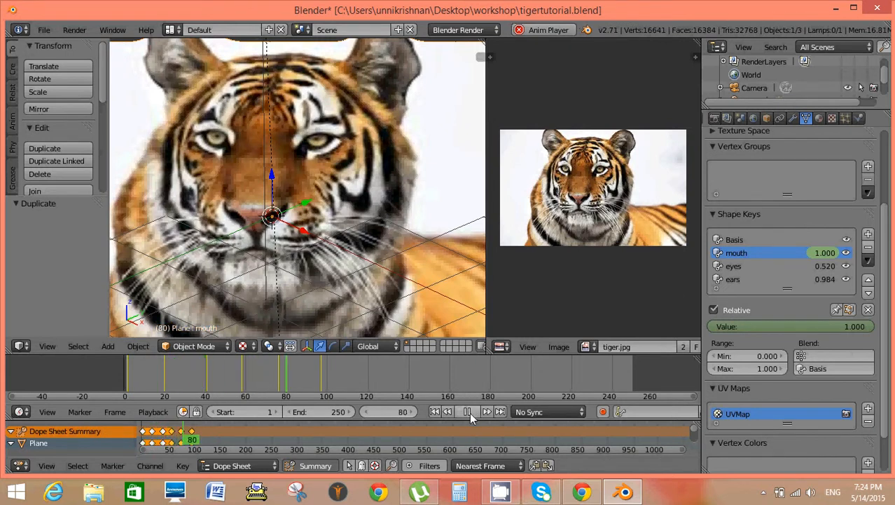
left_click(468, 412)
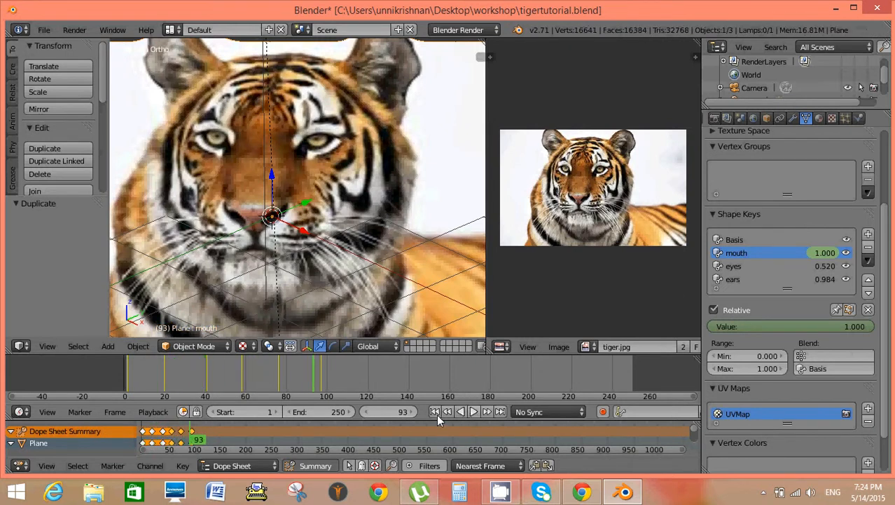
Keyframe the eyes shape key at 0.000 on frame 1.
left_click(435, 412)
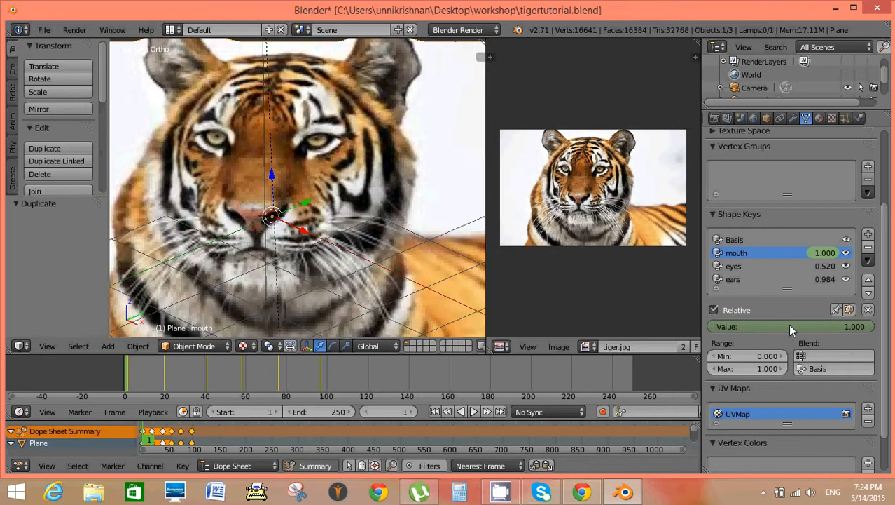
left_click(744, 266)
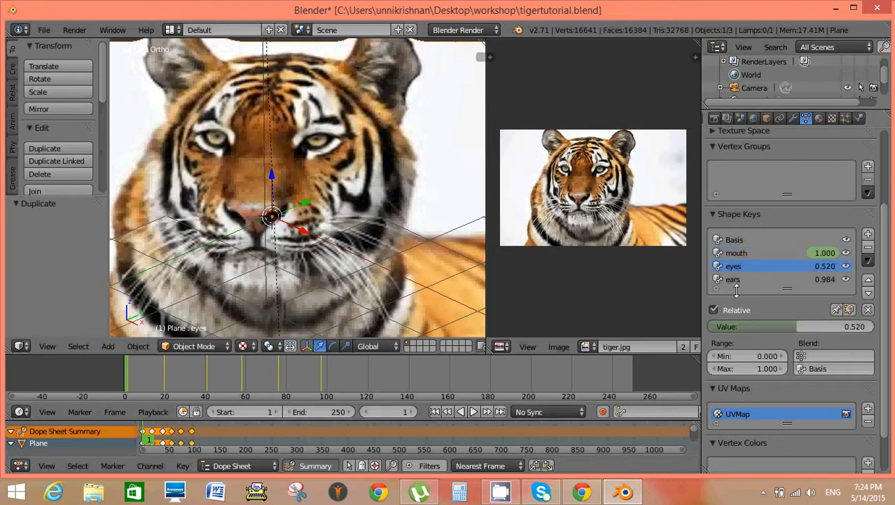
left_click(772, 326)
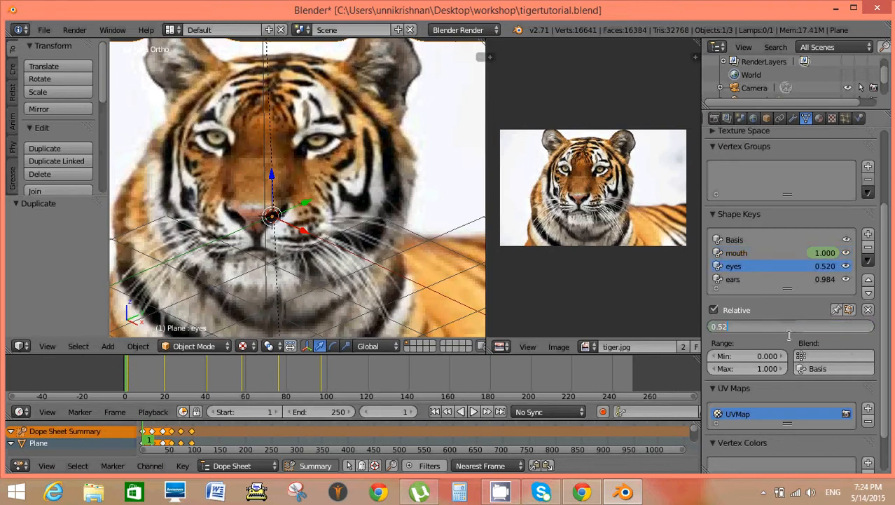
key("Return")
key("BackSpace")
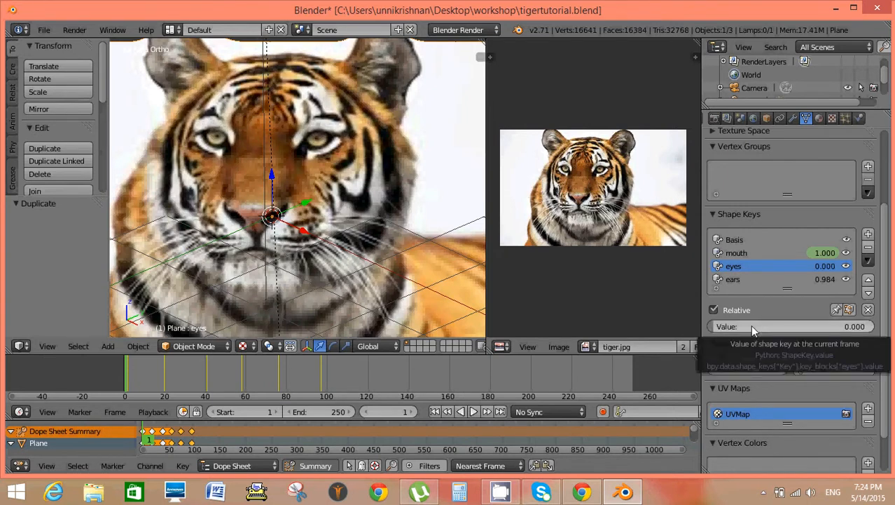
key("i")
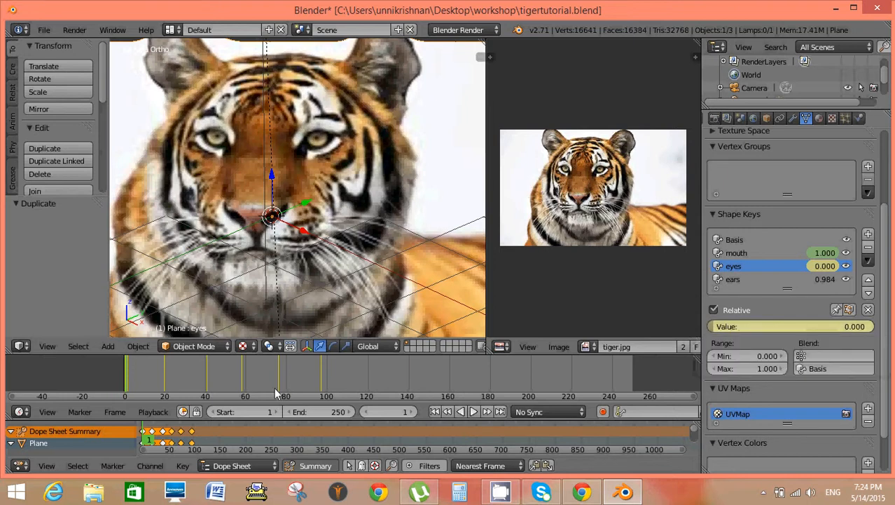
Keyframe the eyes shape key at about 0.630 on frame 20.
left_click(166, 381)
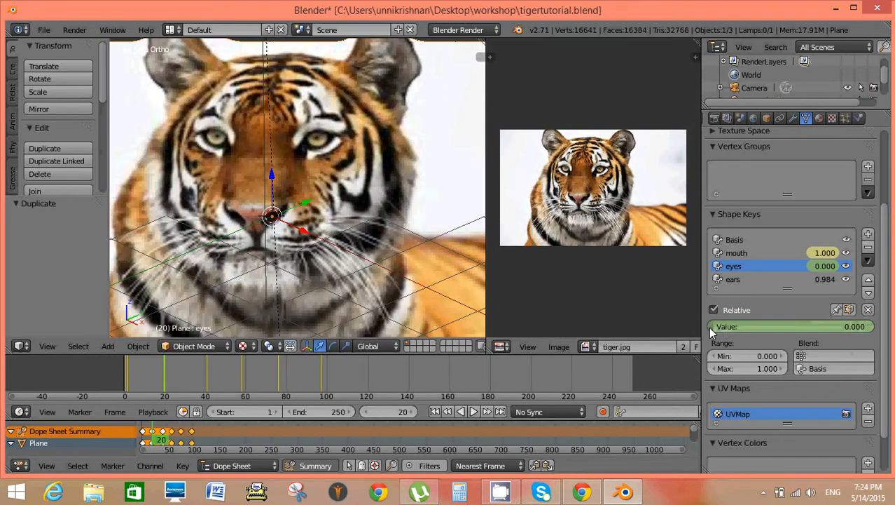
left_click_drag(710, 327, 816, 325)
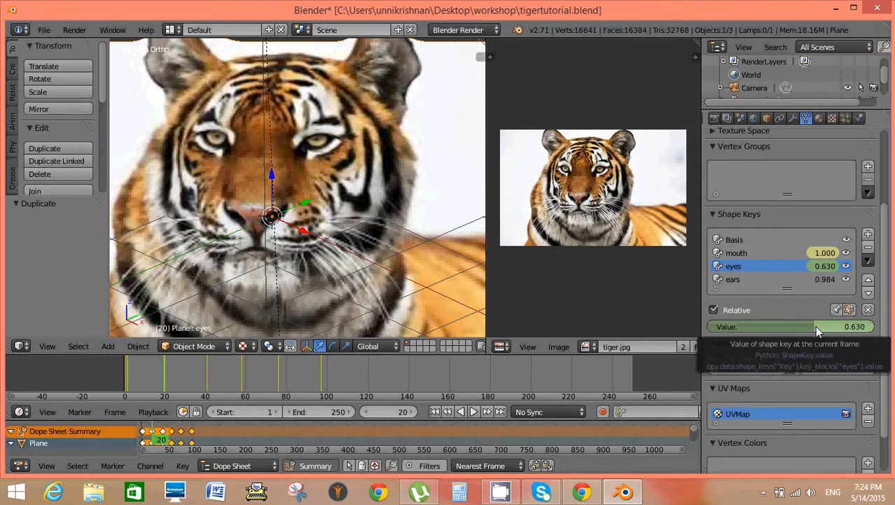
key("i")
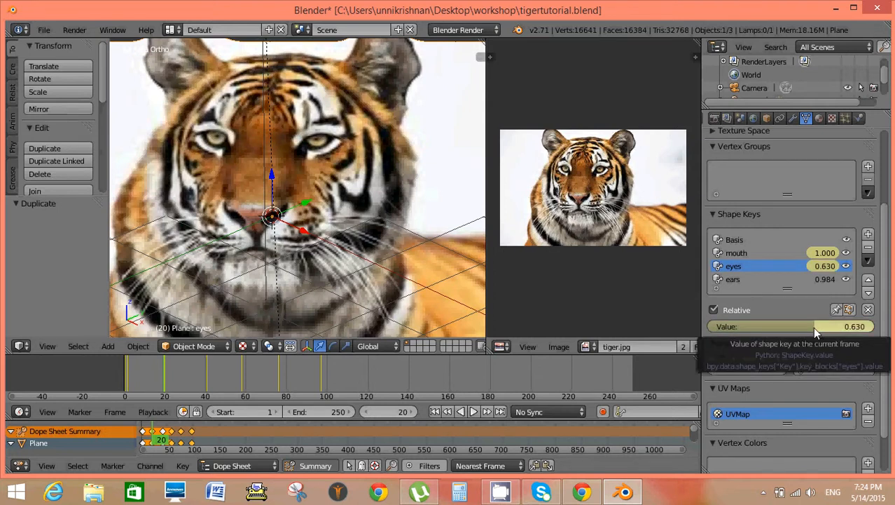
Keyframe the eyes shape key at 1.000 on frame 40.
left_click(205, 390)
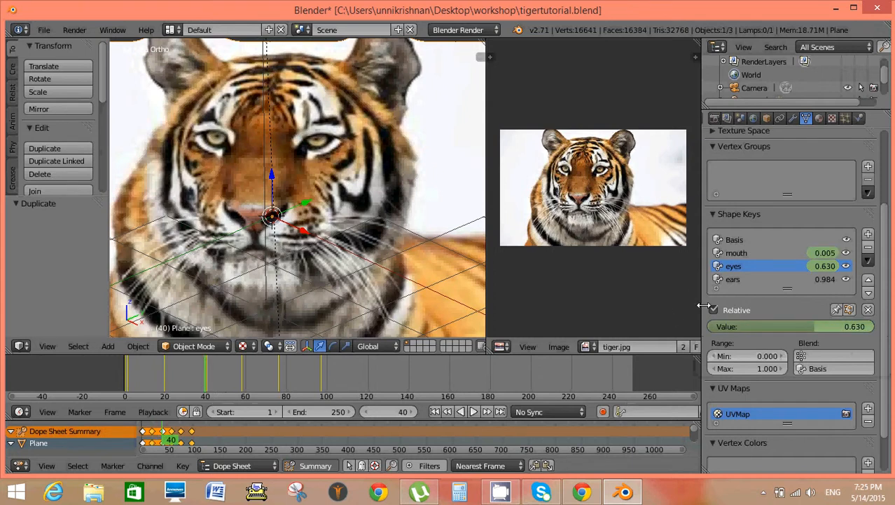
left_click_drag(809, 330, 879, 335)
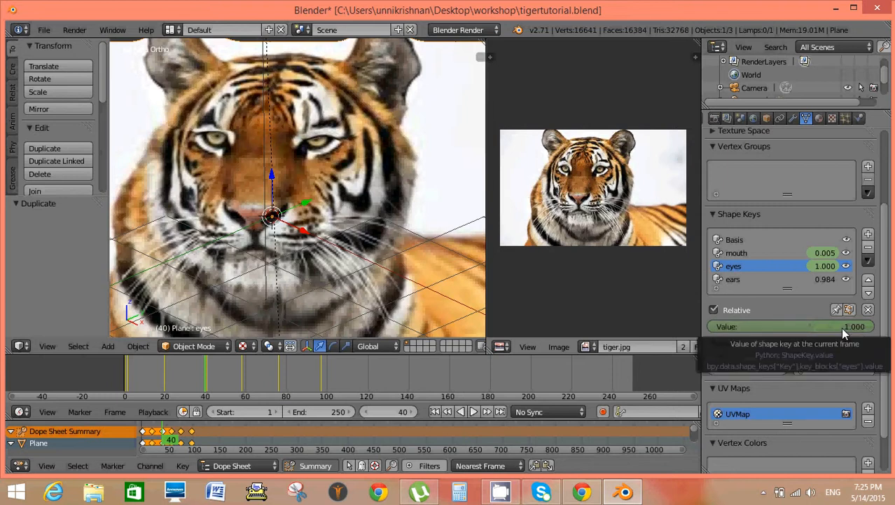
key("i")
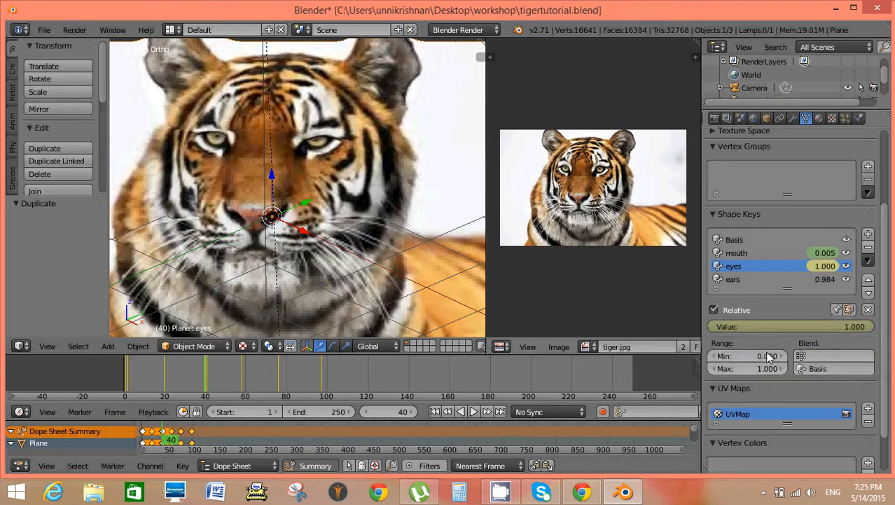
Deselect all keyframes, enlarge the timeline and Dope Sheet areas, and expand the plane's LocRot channels with frame 98 current.
key("a")
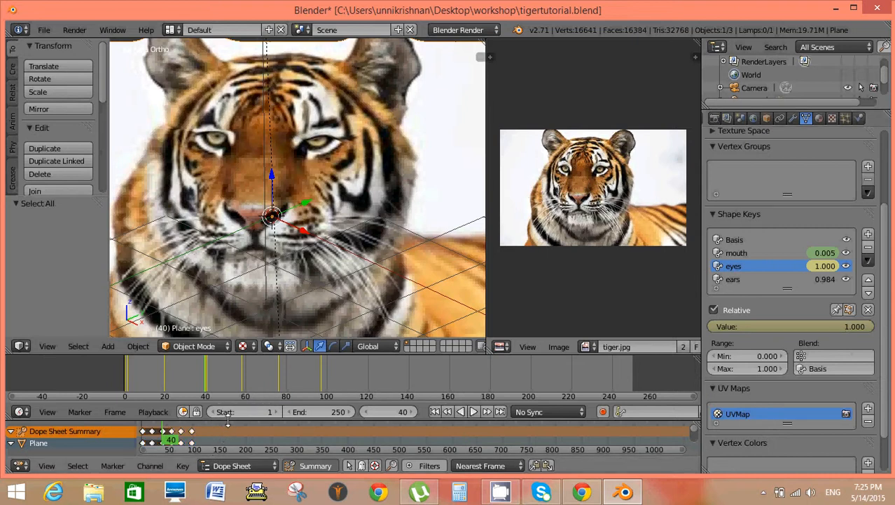
left_click(194, 438)
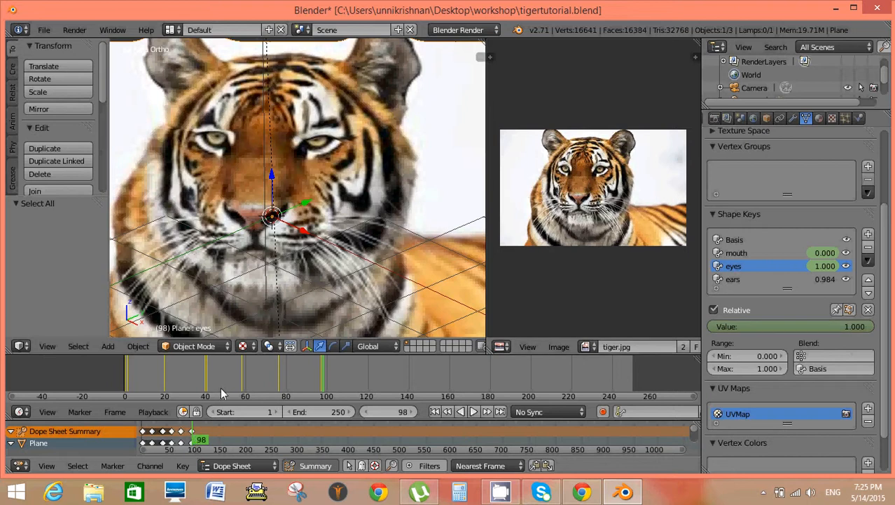
left_click_drag(247, 350, 250, 257)
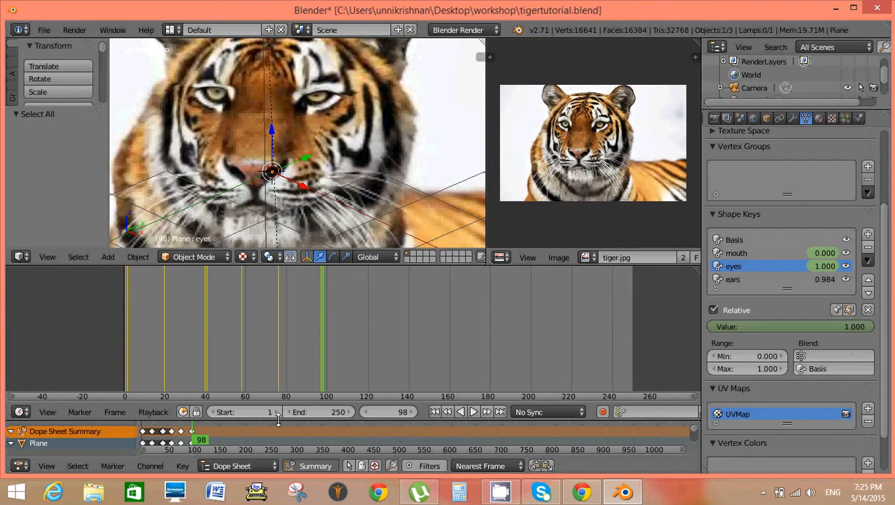
left_click_drag(278, 419, 282, 335)
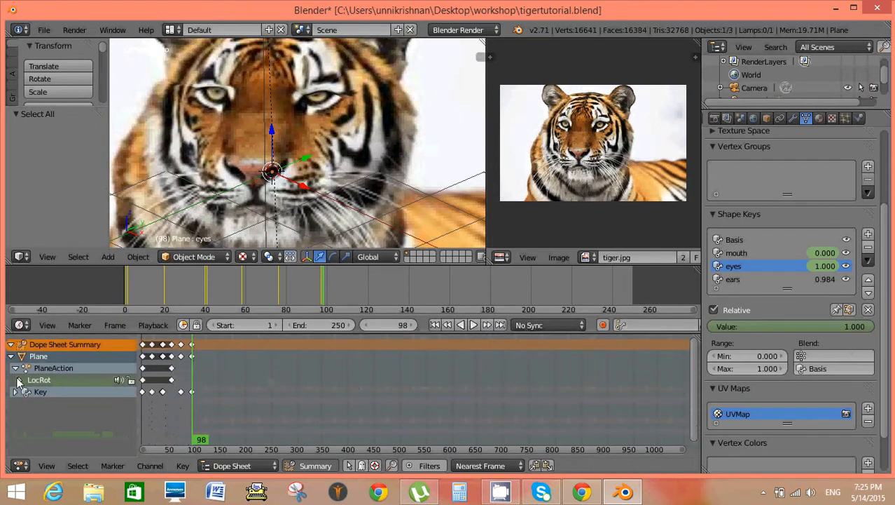
left_click(19, 381)
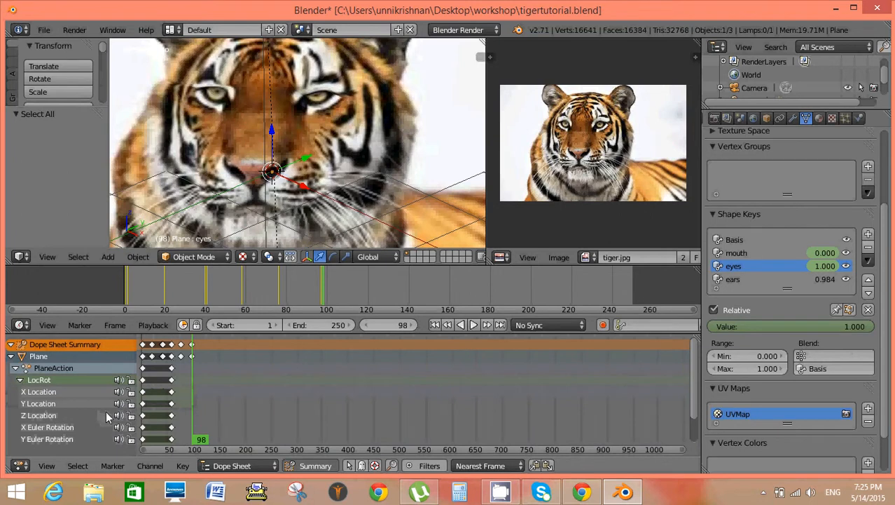
scroll(98, 379, "down", 1)
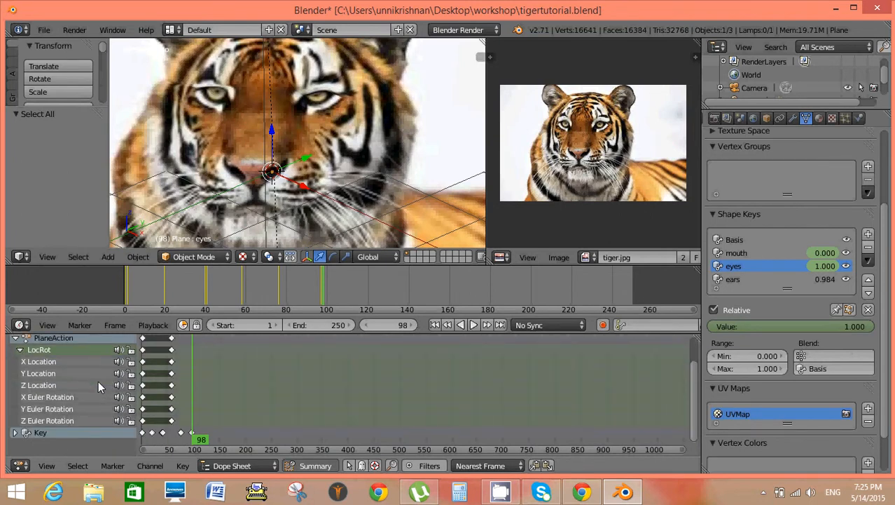
scroll(98, 380, "up", 1)
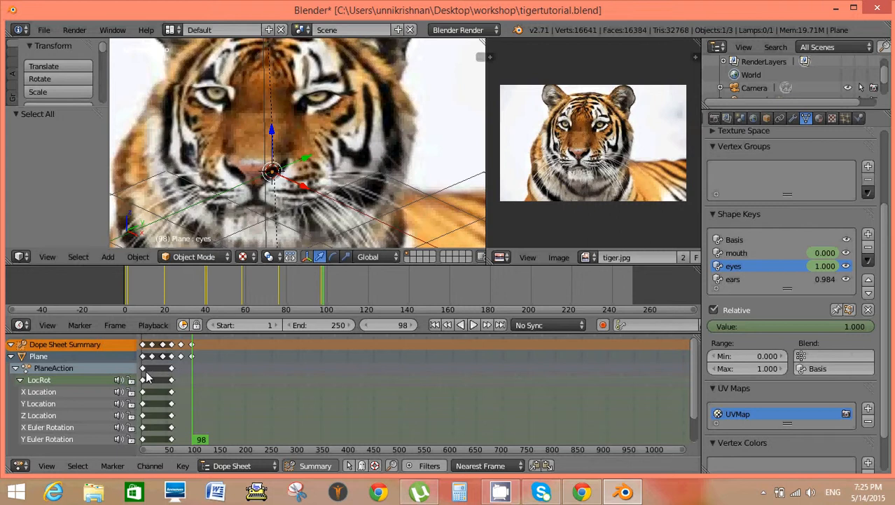
Duplicate all the plane's LocRot keyframes and place the copies about 38 frames forward in the Dope Sheet.
key("b")
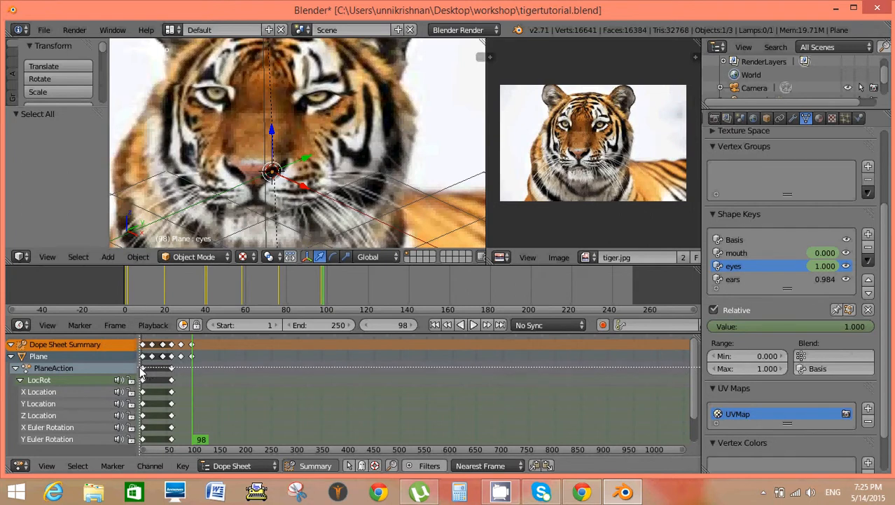
left_click_drag(140, 367, 186, 448)
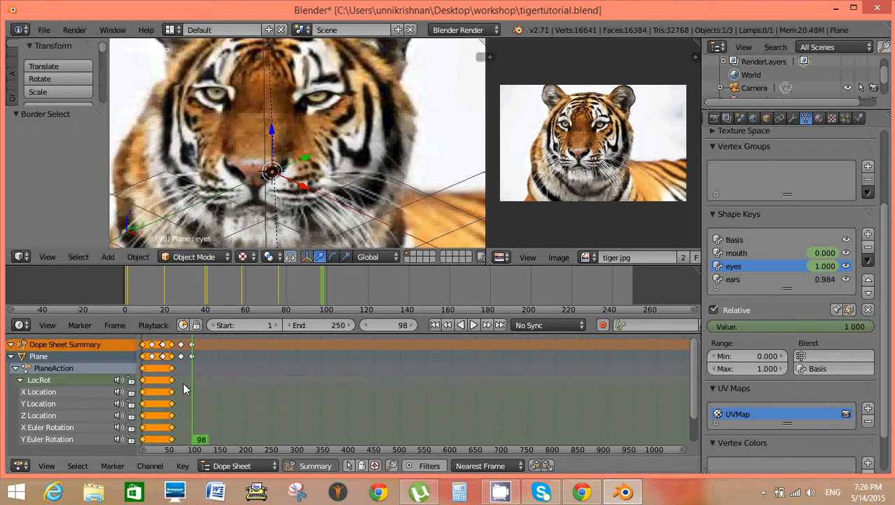
key("shift+d")
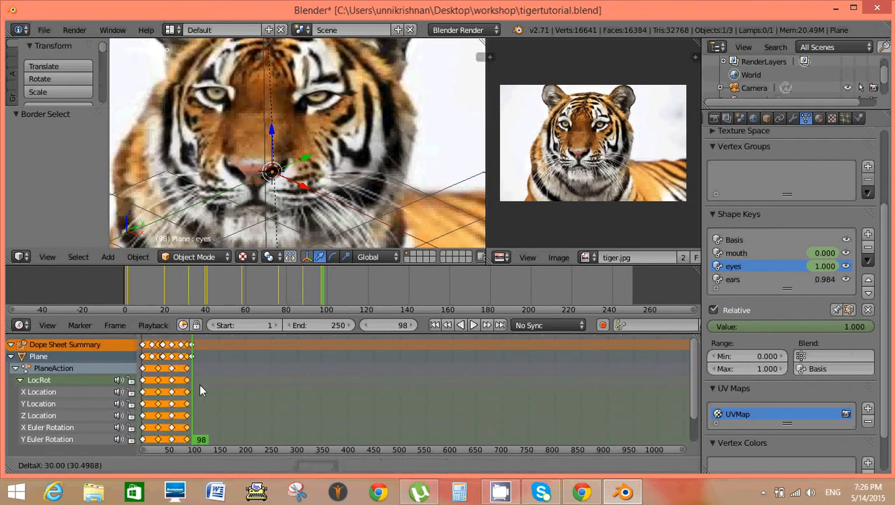
left_click(203, 384)
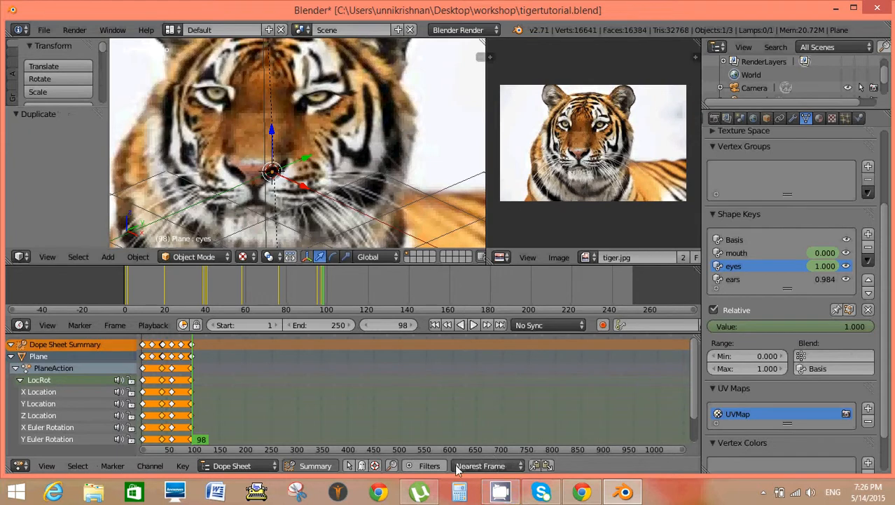
Play the animation from frame 1 to check the tiger's mouth and eye movement, and stop playback.
left_click(436, 325)
left_click(473, 325)
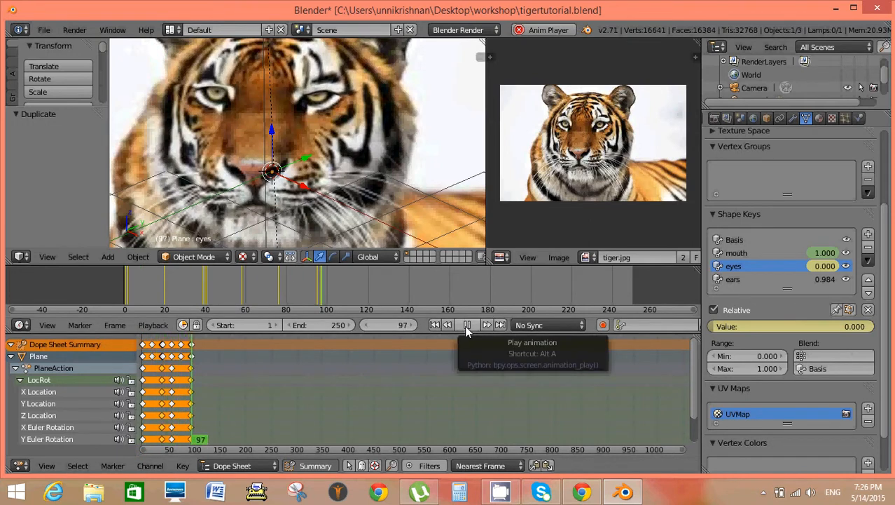
left_click(466, 325)
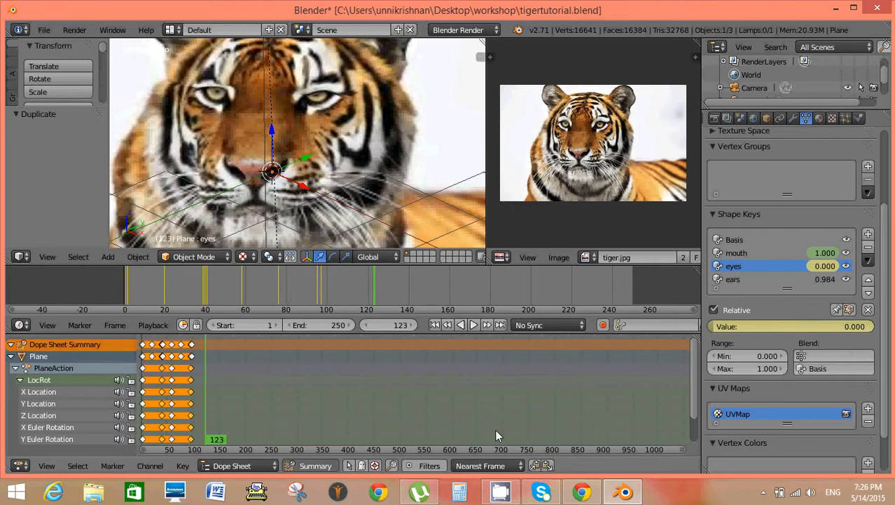
Deselect all keyframes and keyframe the ears shape key at 0.000 on frame 98.
scroll(455, 418, "up", 1)
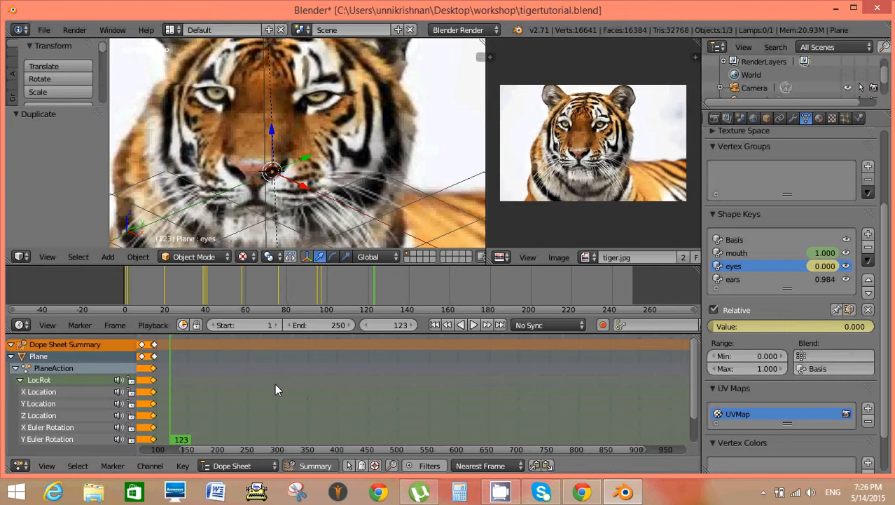
key("a")
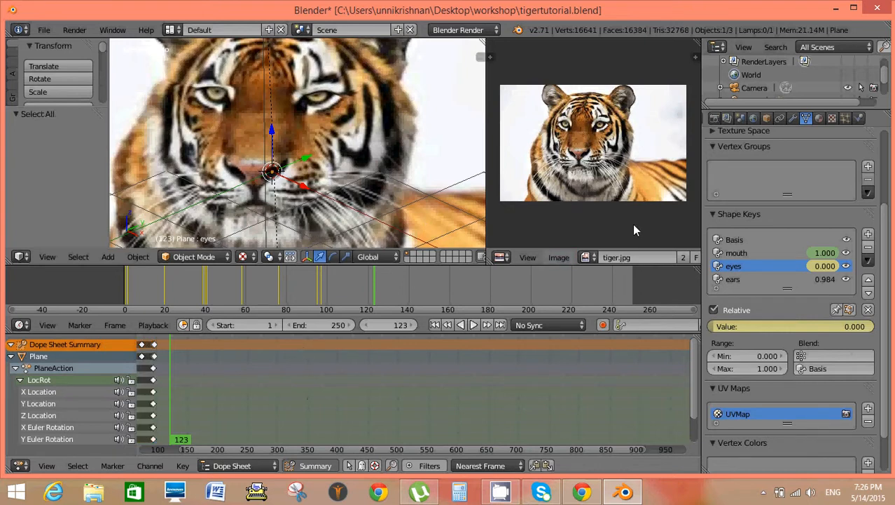
left_click(733, 280)
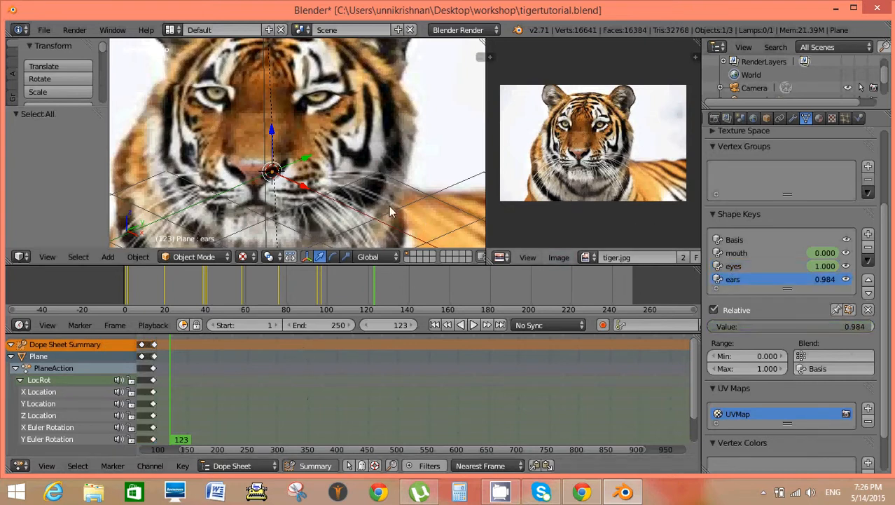
scroll(390, 183, "down", 2)
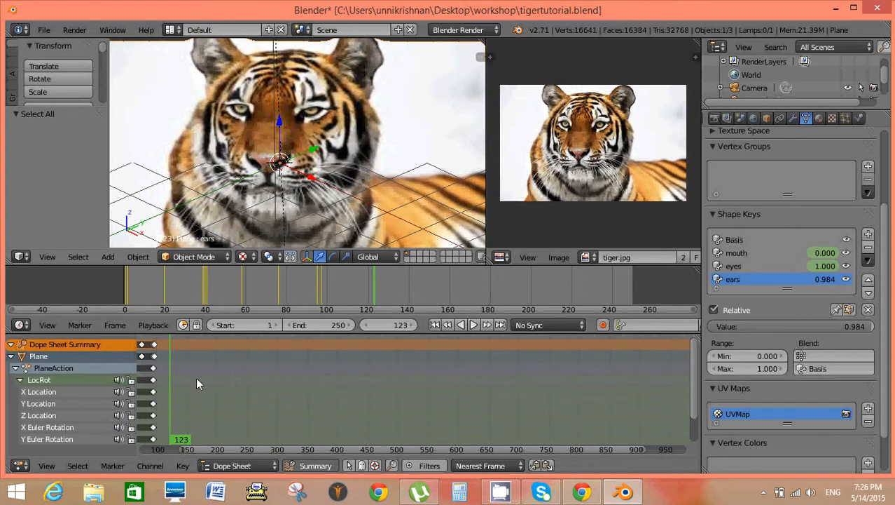
left_click(157, 437)
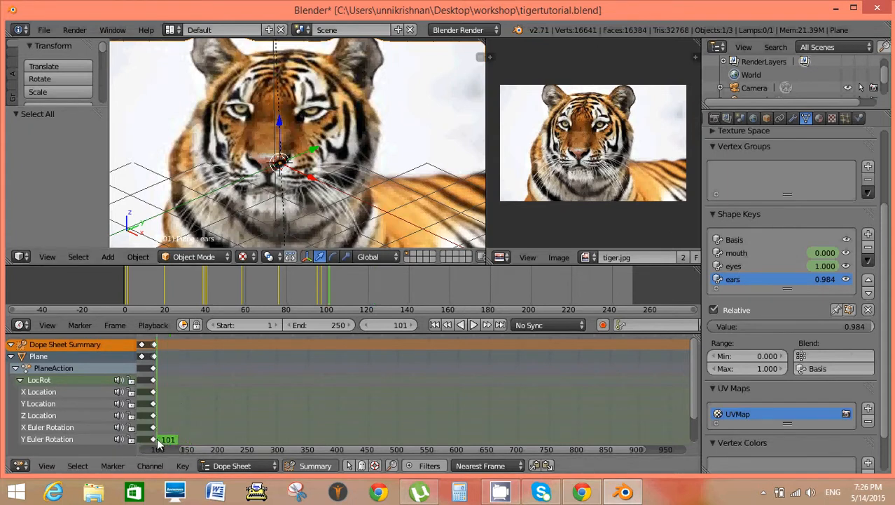
left_click(322, 309)
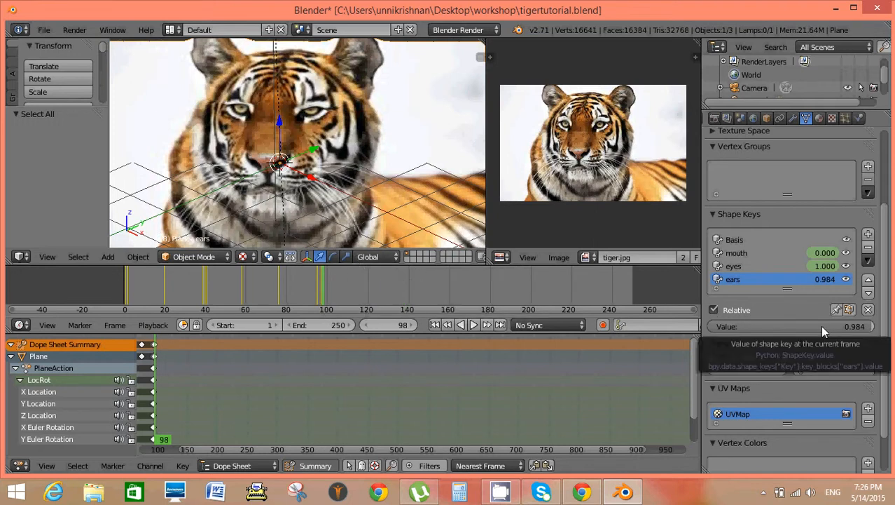
left_click_drag(842, 327, 665, 328)
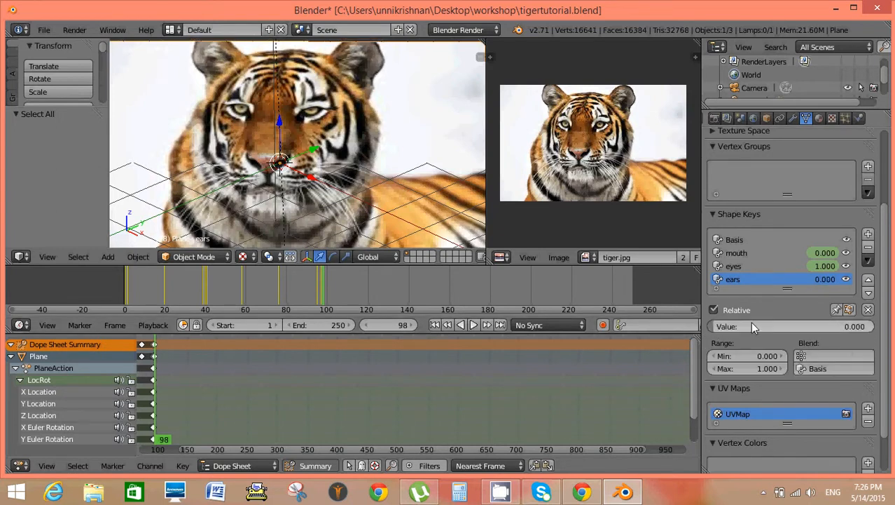
key("i")
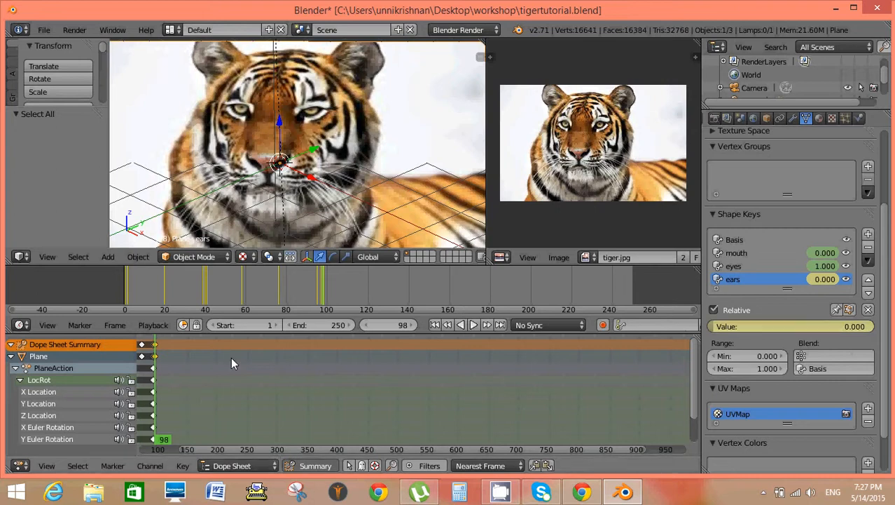
Keyframe the ears shape key at about 0.817 on frame 58.
left_click(243, 305)
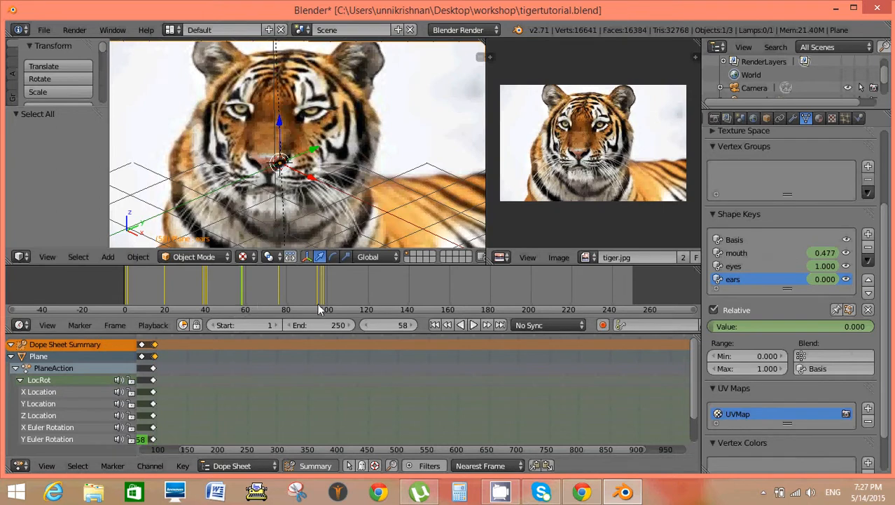
left_click_drag(714, 330, 844, 329)
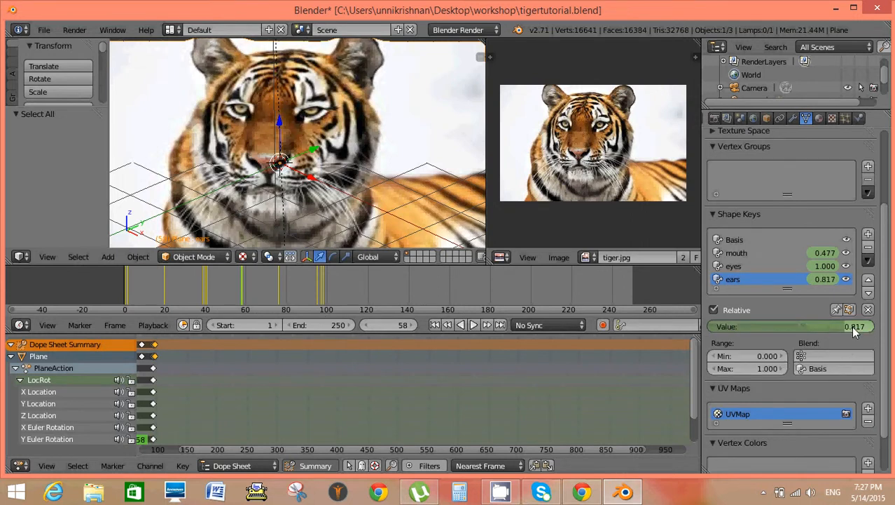
key("i")
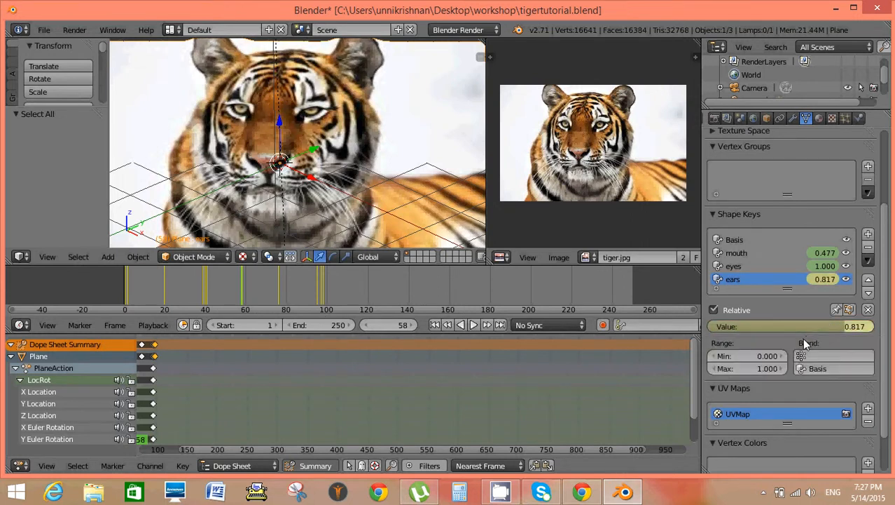
Keyframe the ears shape key at about 0.004 on frame 59 and duplicate the selected keyframes about 38 frames forward.
left_click(369, 363)
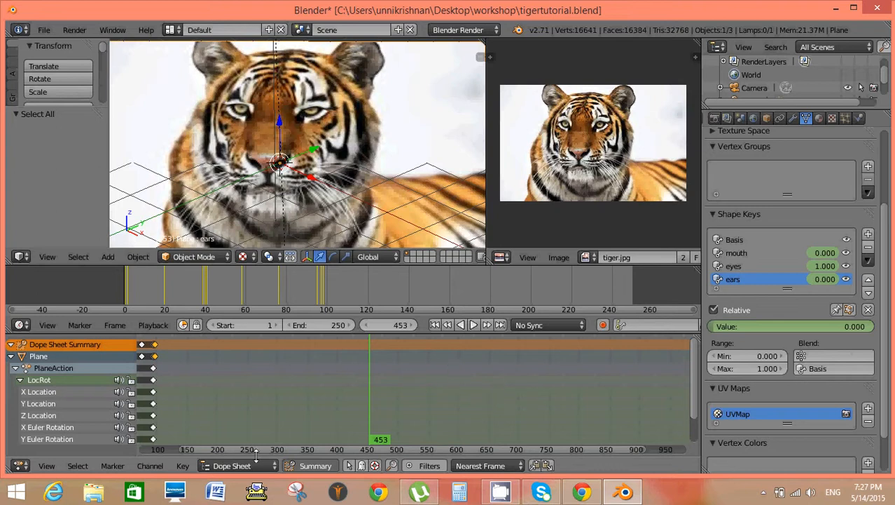
left_click(245, 306)
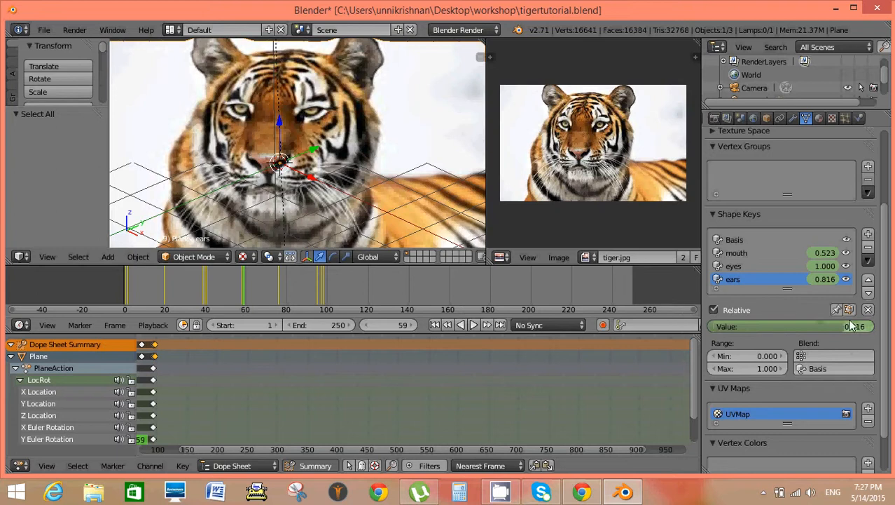
left_click_drag(843, 326, 713, 326)
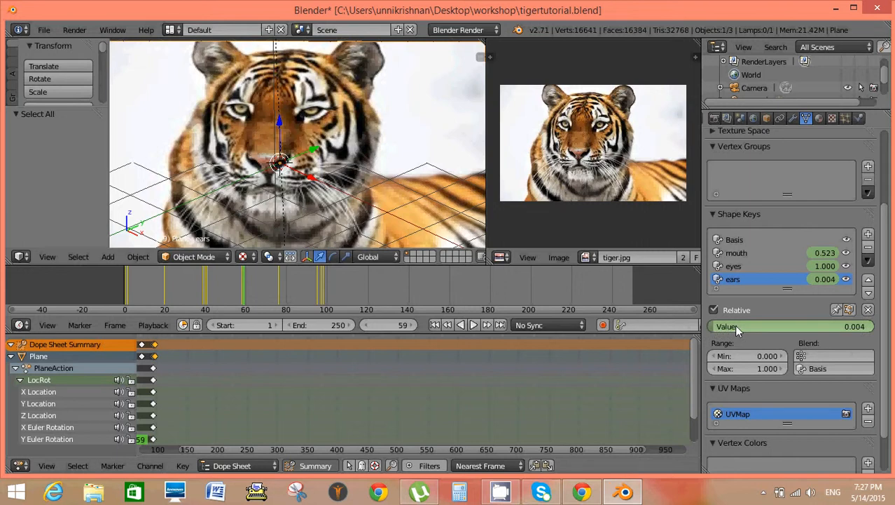
key("i")
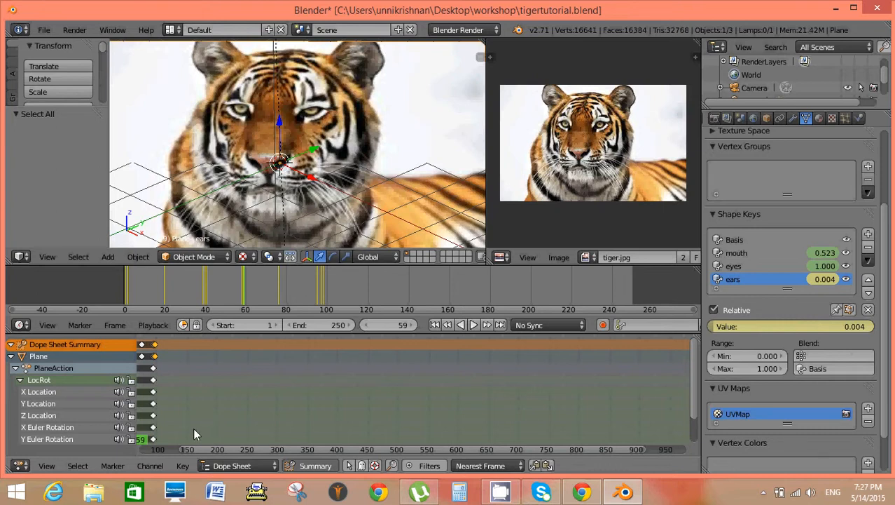
key("shift+d")
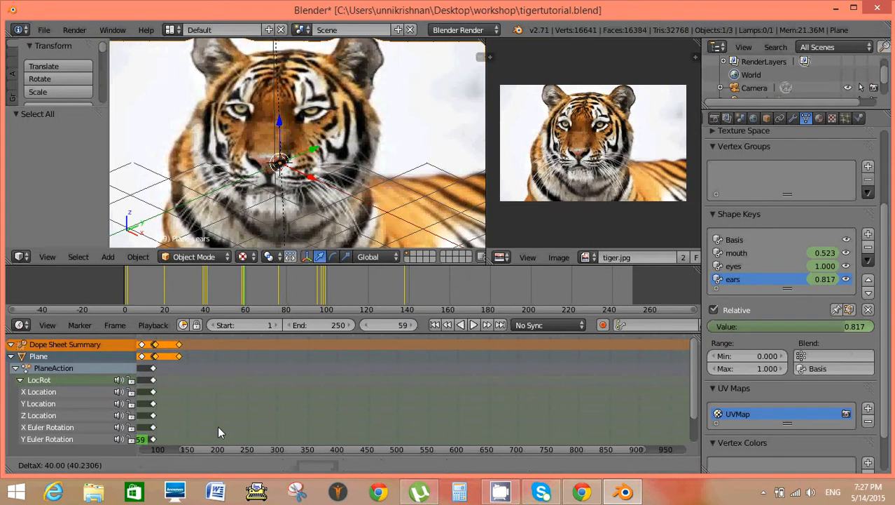
left_click(217, 425)
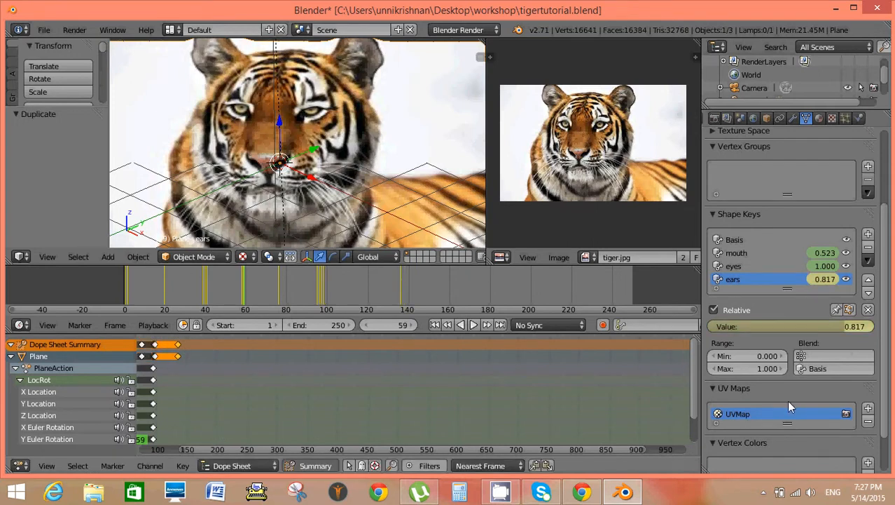
Replay the animation from frame 1 to check the ears' movement together with the mouth and eyes, and stop playback.
left_click(434, 325)
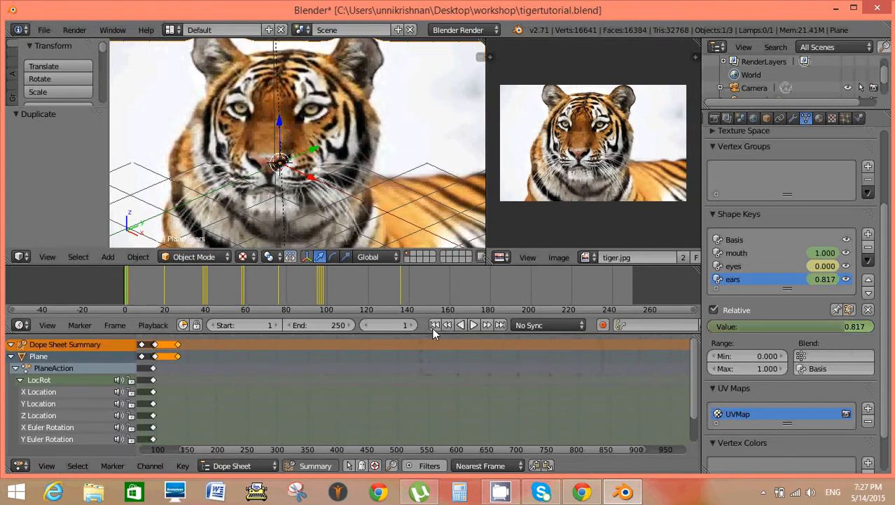
left_click(474, 324)
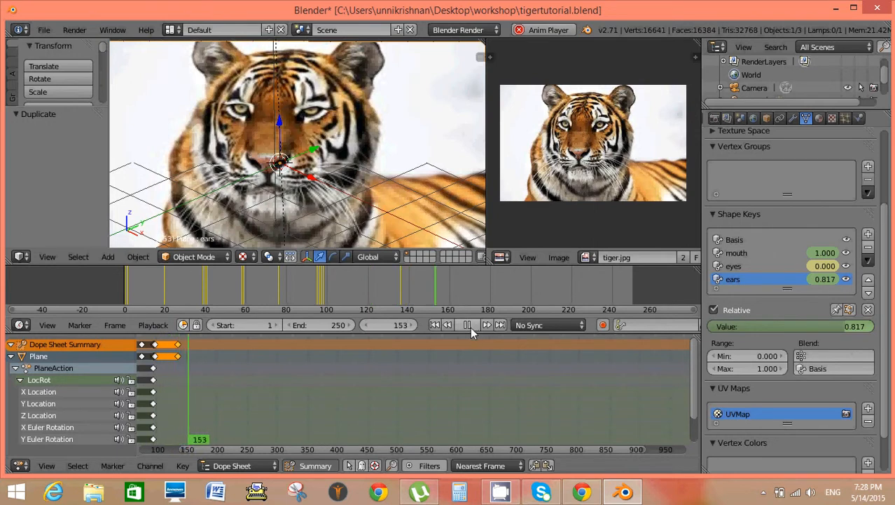
left_click(467, 326)
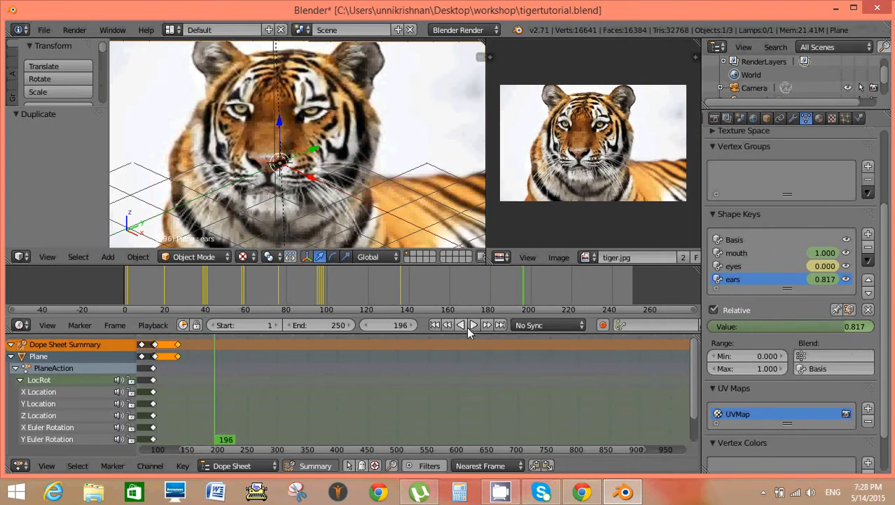
Switch the viewport to the camera view and resize the editor areas to give the 3D view and timeline more height.
key("KP_0")
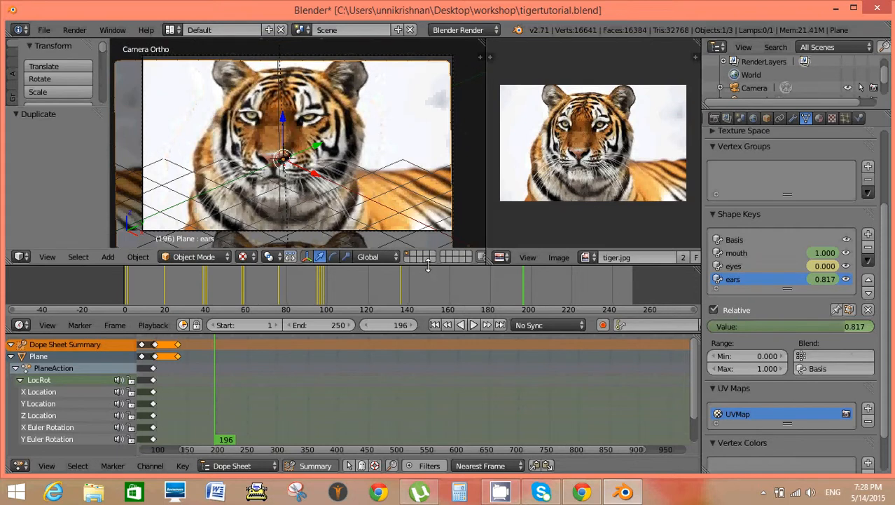
left_click_drag(428, 266, 426, 275)
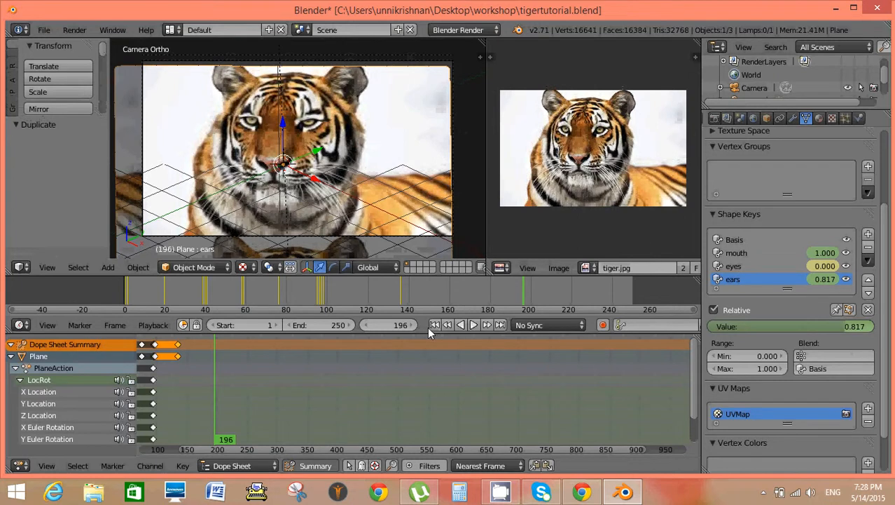
left_click_drag(421, 332, 416, 384)
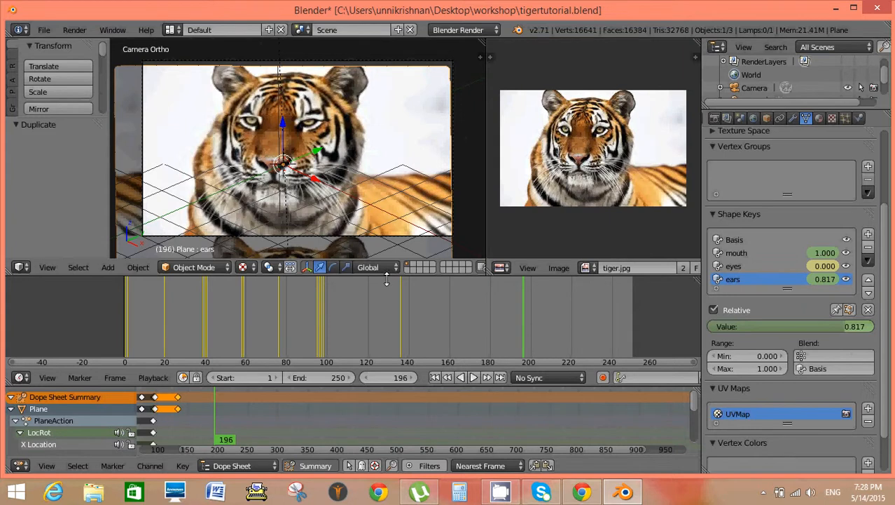
left_click_drag(387, 281, 384, 310)
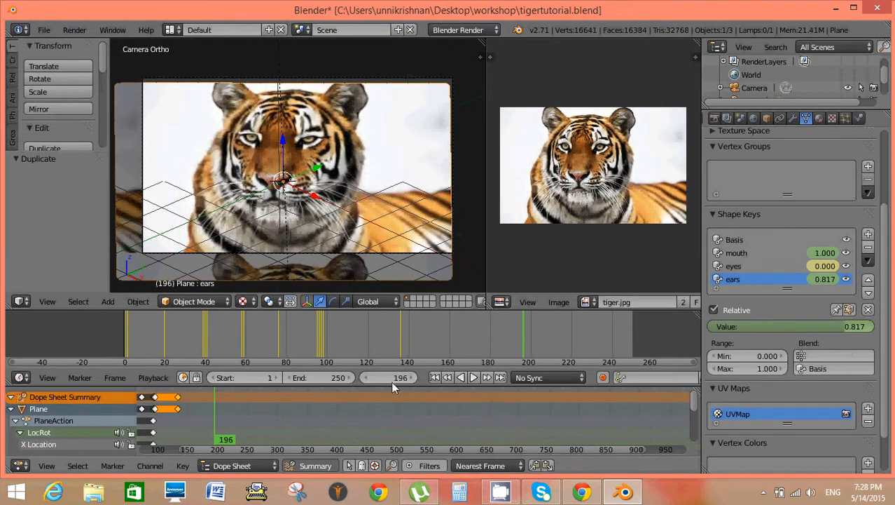
Set the animation's end frame to 200 and raise it by one frame.
left_click(340, 379)
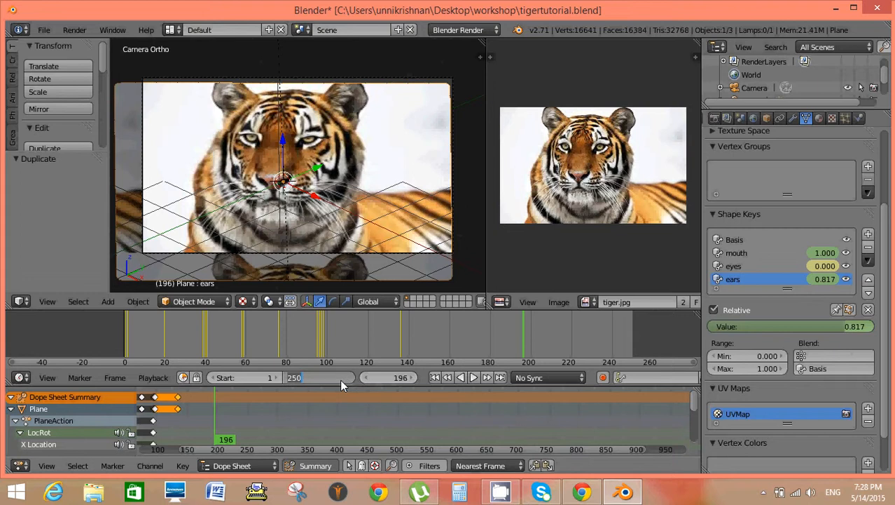
type("200")
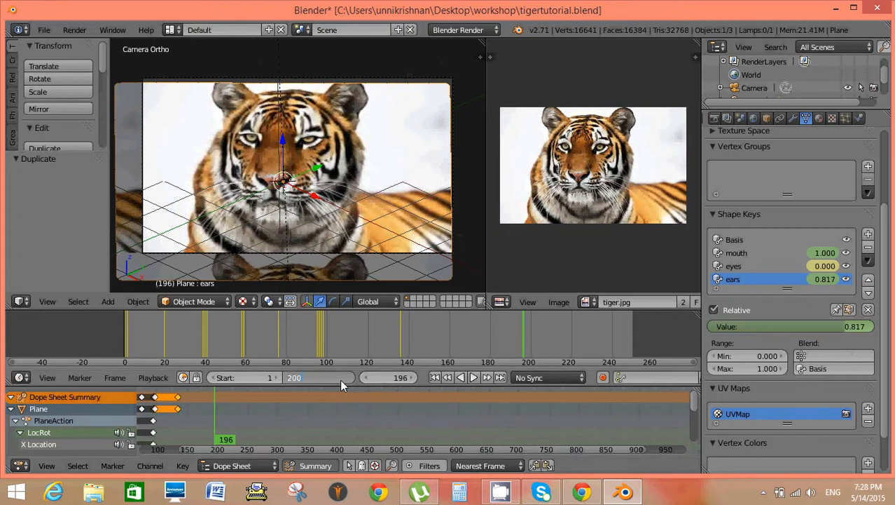
key("Return")
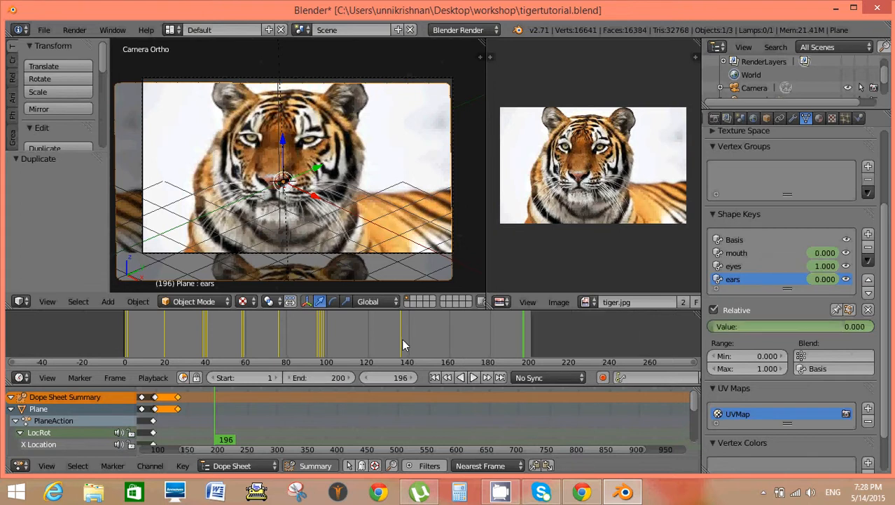
left_click(350, 378)
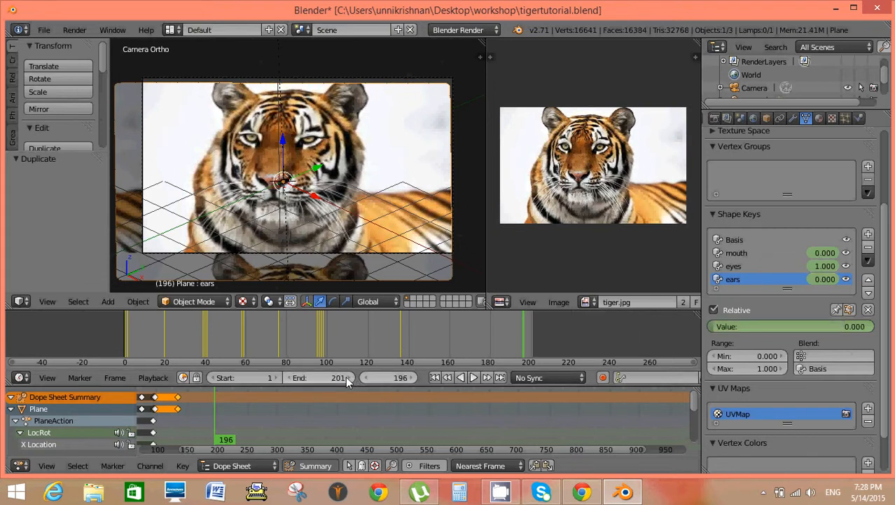
Set the animation's end frame to 145 and save the blend file.
left_click(335, 378)
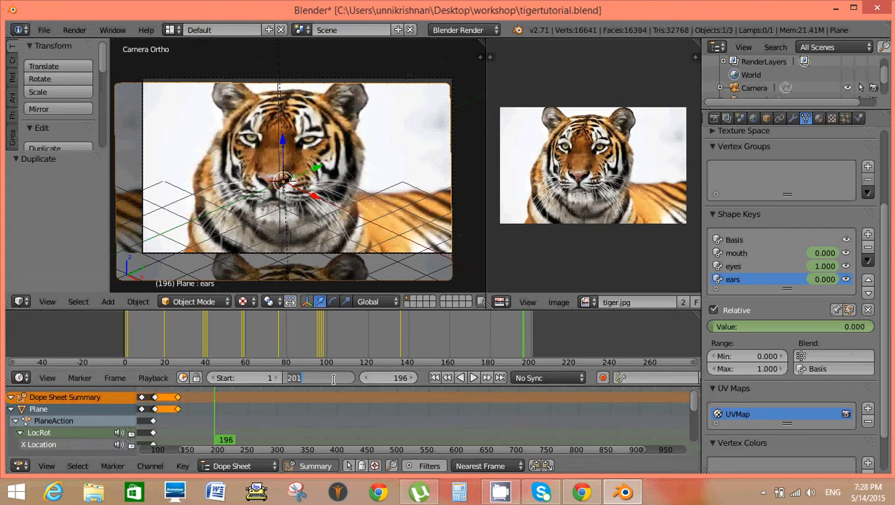
type("14")
type("4")
key("BackSpace")
type("5")
key("Return")
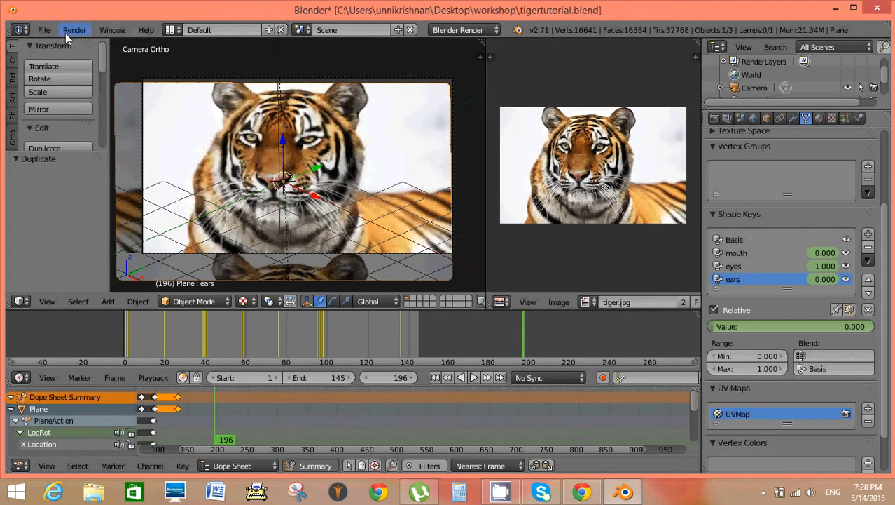
left_click(42, 31)
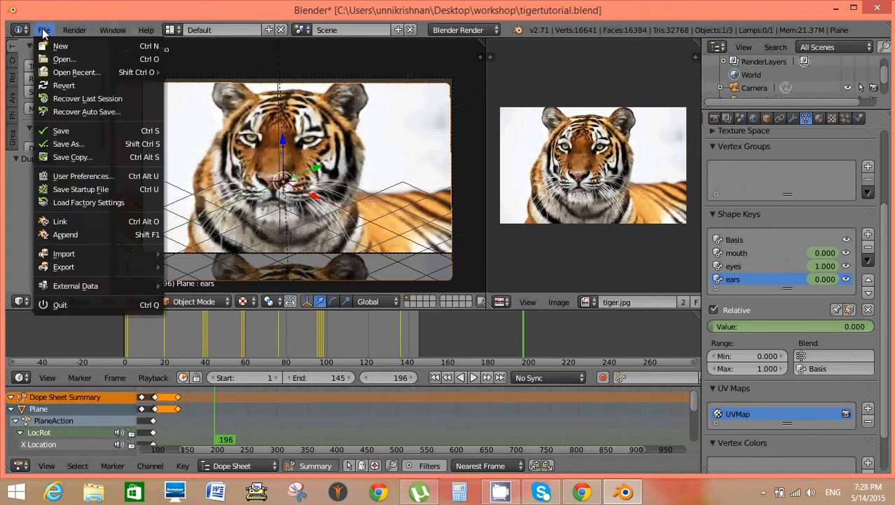
left_click(64, 131)
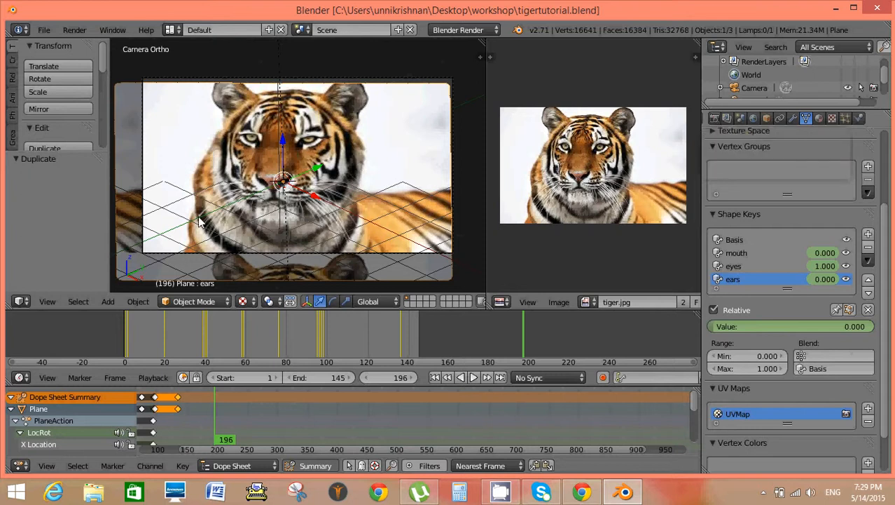
Preview the tiger plane up close in Rendered viewport shading, and return to Texture shading.
left_click(253, 302)
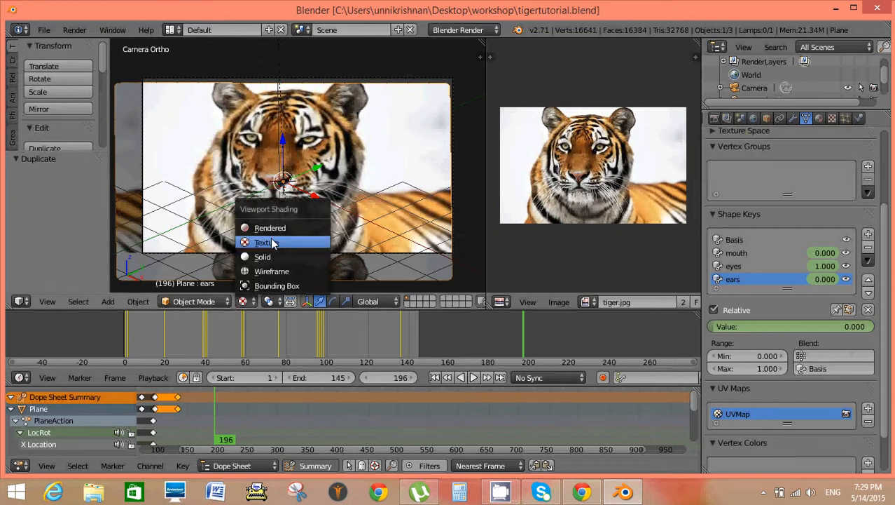
left_click(274, 282)
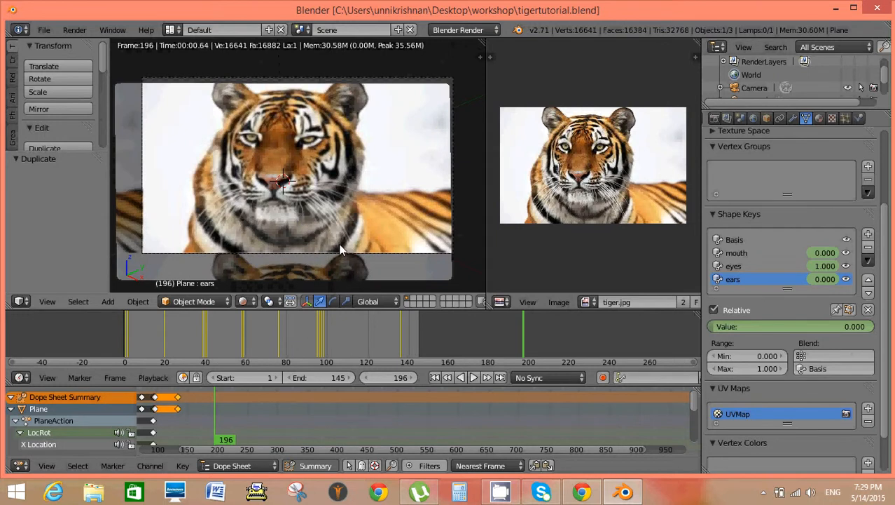
left_click(255, 301)
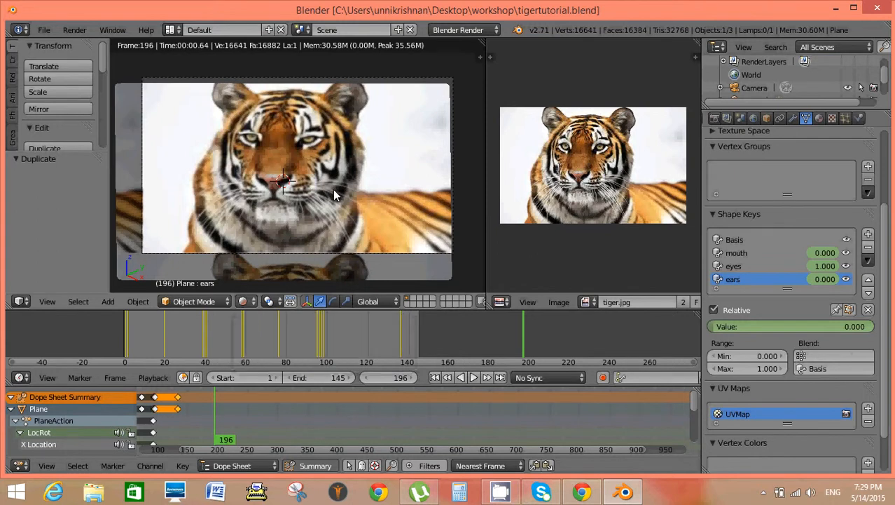
scroll(361, 193, "up", 2)
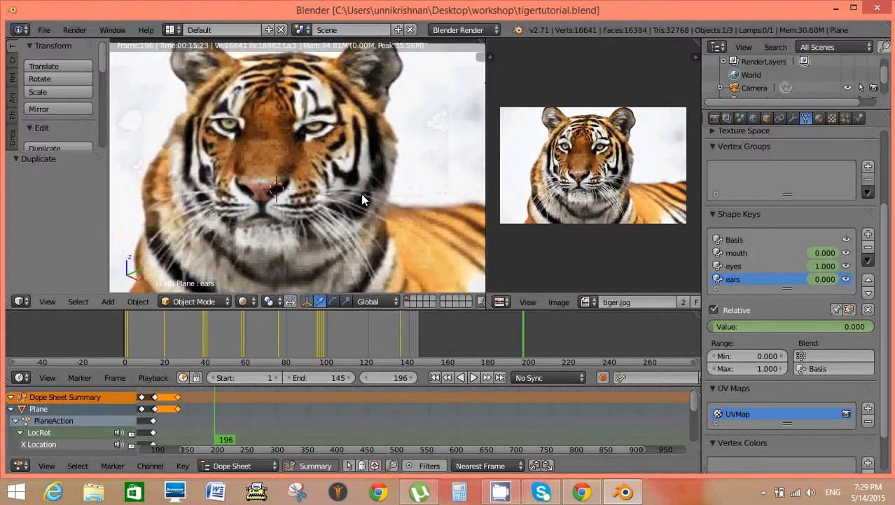
scroll(361, 193, "down", 3)
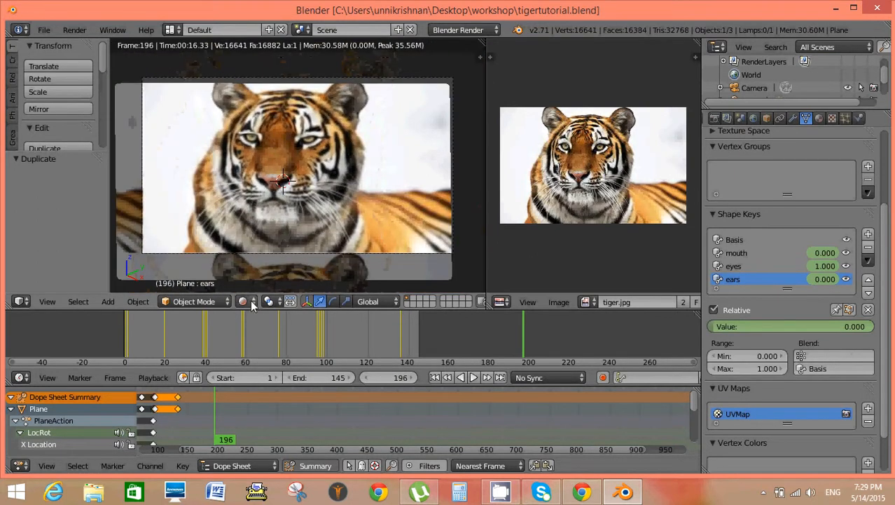
left_click(250, 302)
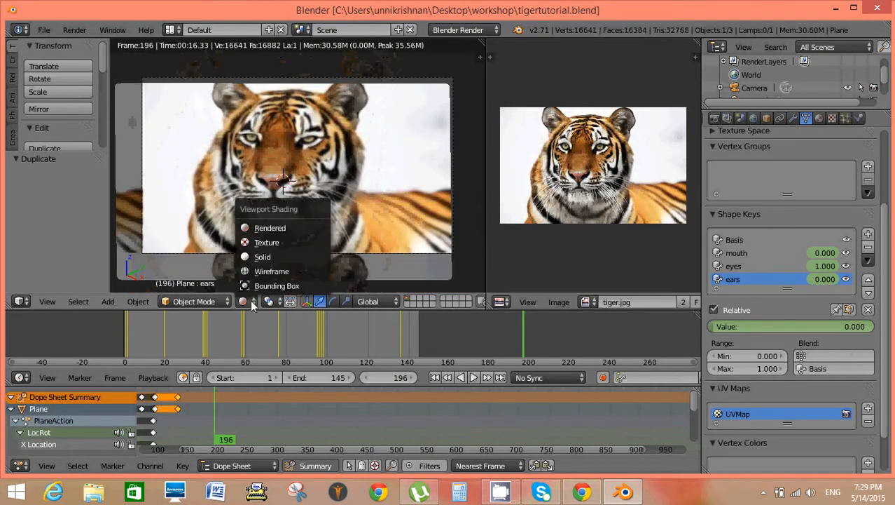
left_click(263, 245)
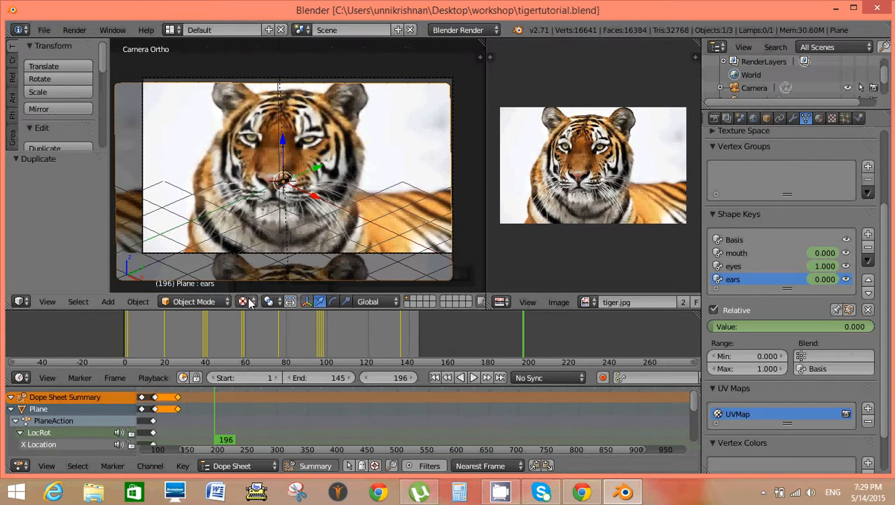
View the plane in Solid viewport shading and switch back to Texture shading.
left_click(250, 301)
left_click(263, 259)
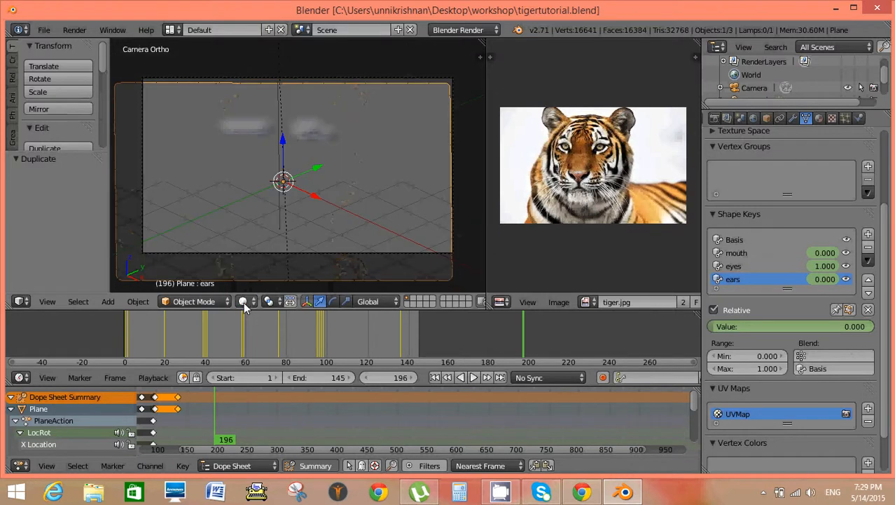
left_click(243, 303)
left_click(265, 243)
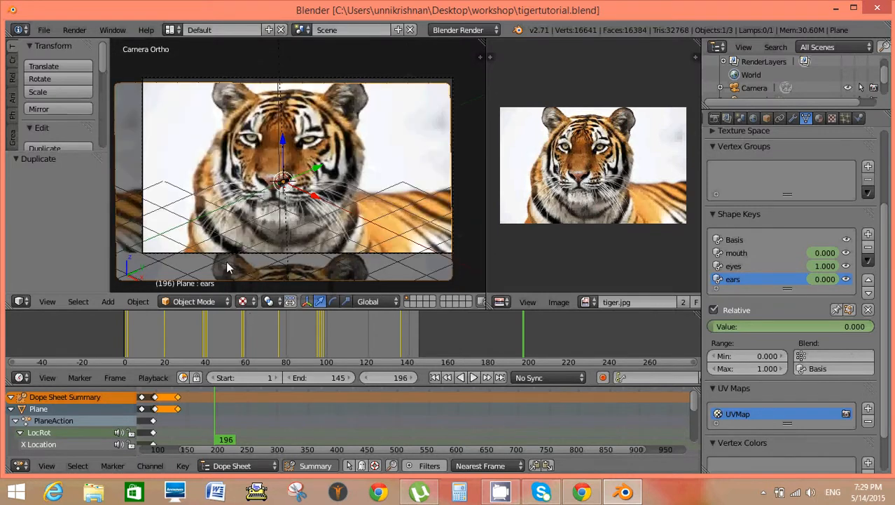
Set the scene's render resolution to 1720 px horizontally and 720 px vertically.
left_click(714, 119)
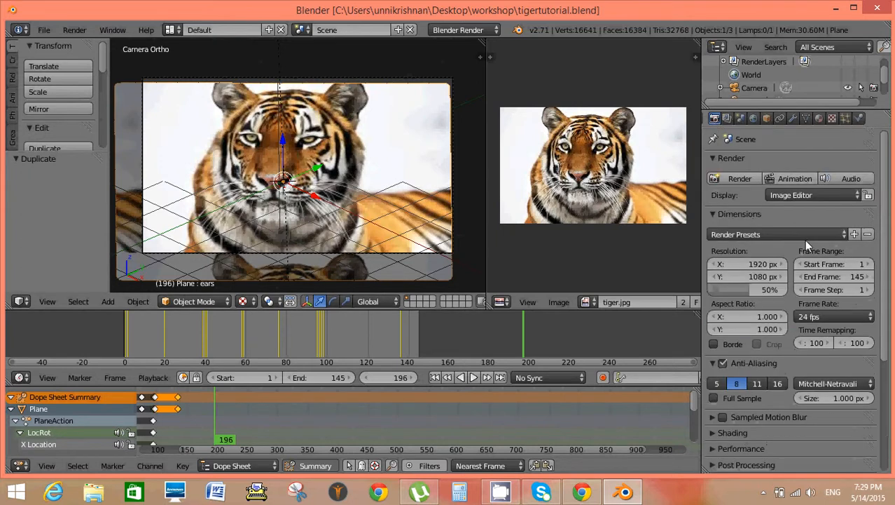
left_click(754, 264)
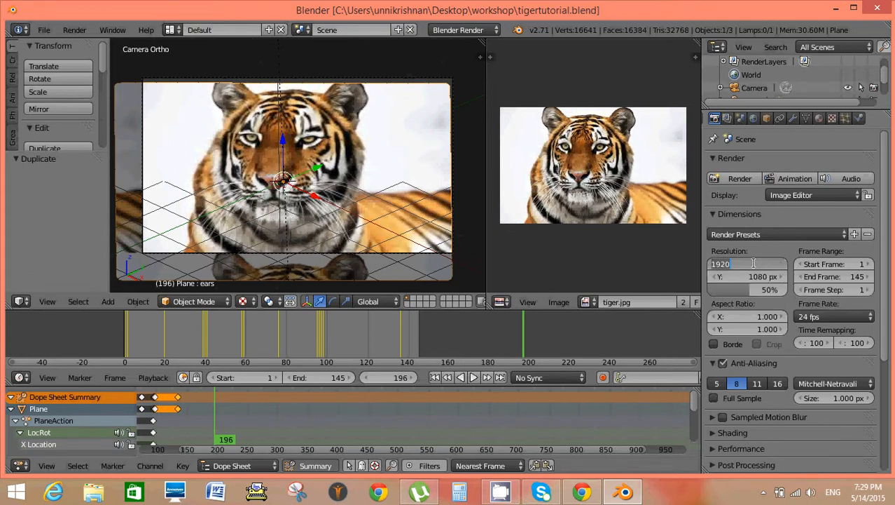
type("1720")
key("Return")
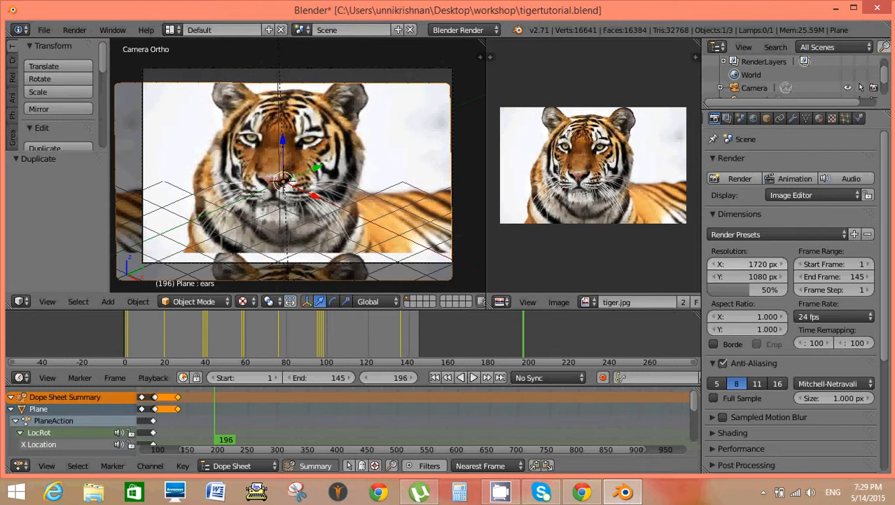
left_click(754, 276)
type("720")
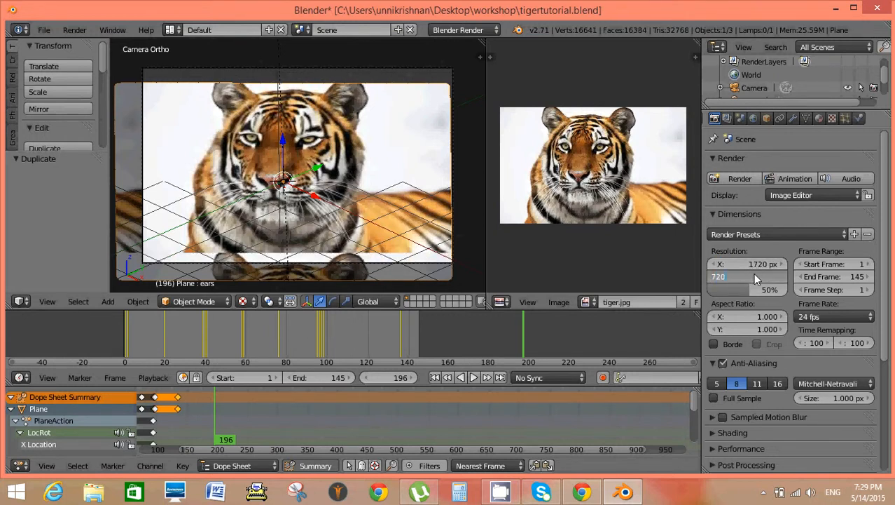
key("Return")
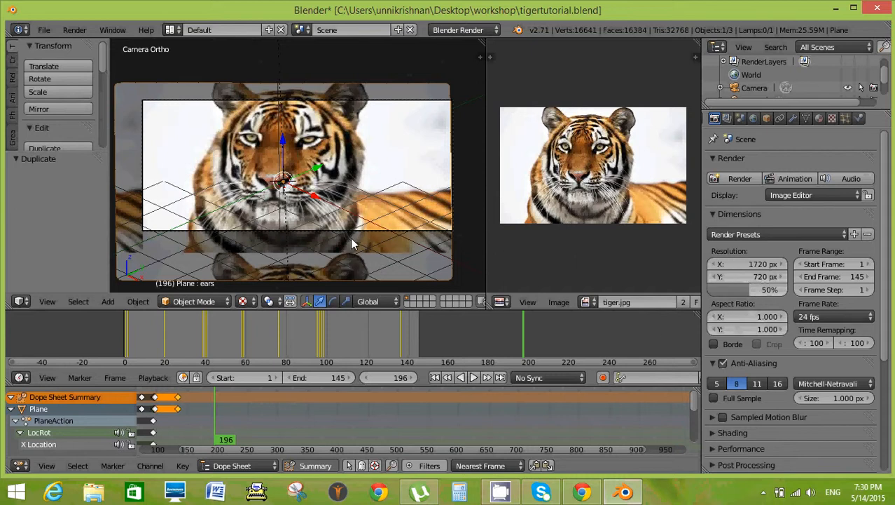
Set the horizontal render resolution to 1280 px and the resolution percentage scale to 100%.
scroll(356, 229, "up", 1)
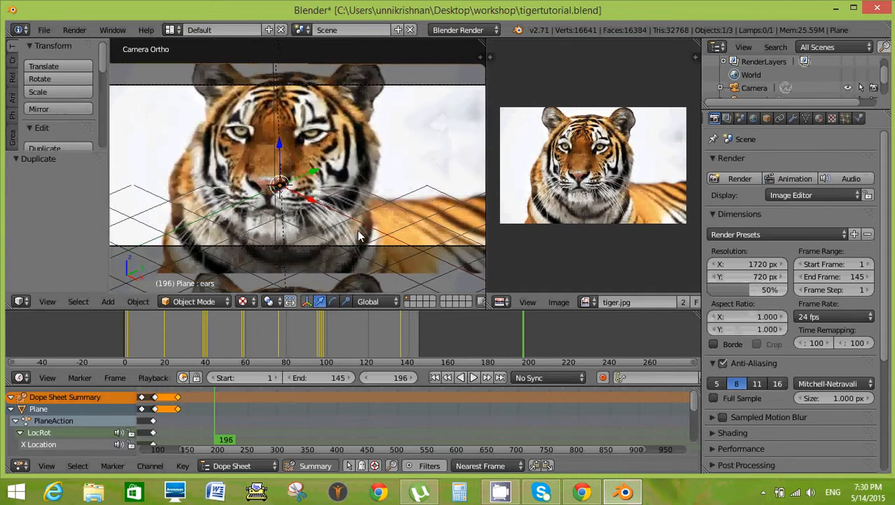
left_click(761, 279)
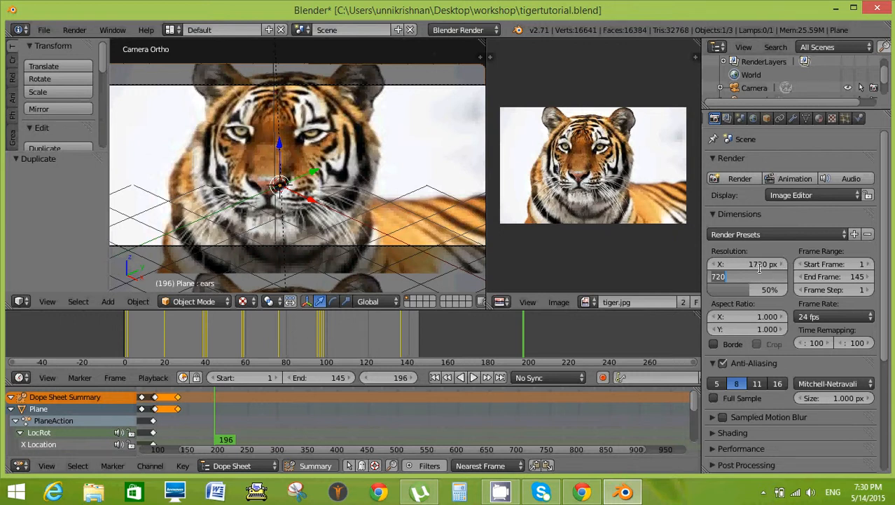
left_click(760, 267)
left_click(761, 268)
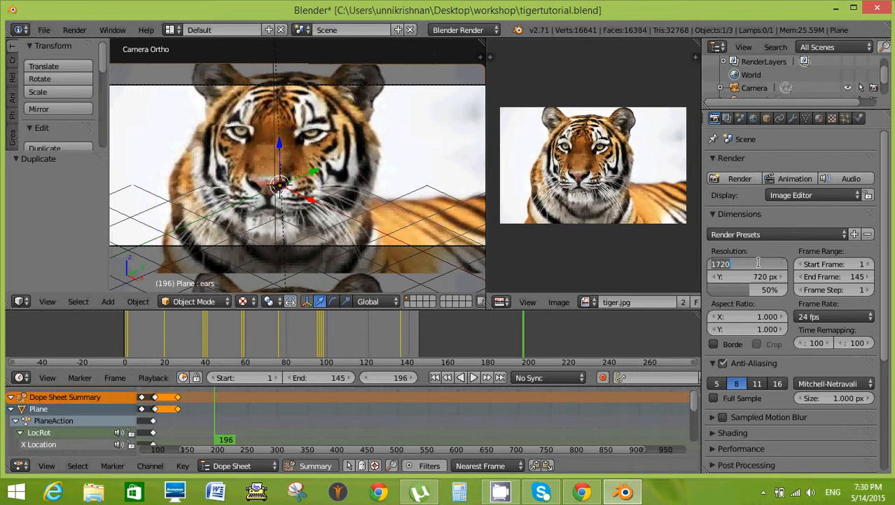
type("1280")
key("Return")
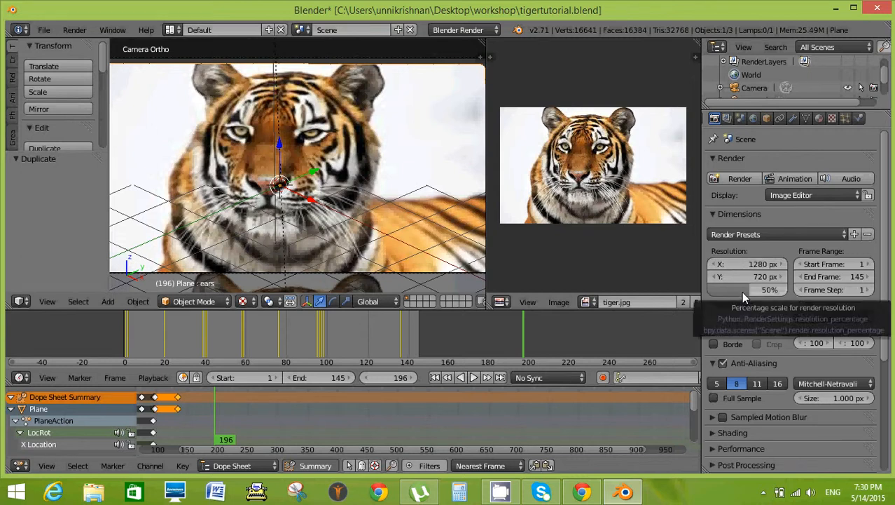
left_click_drag(742, 289, 755, 294)
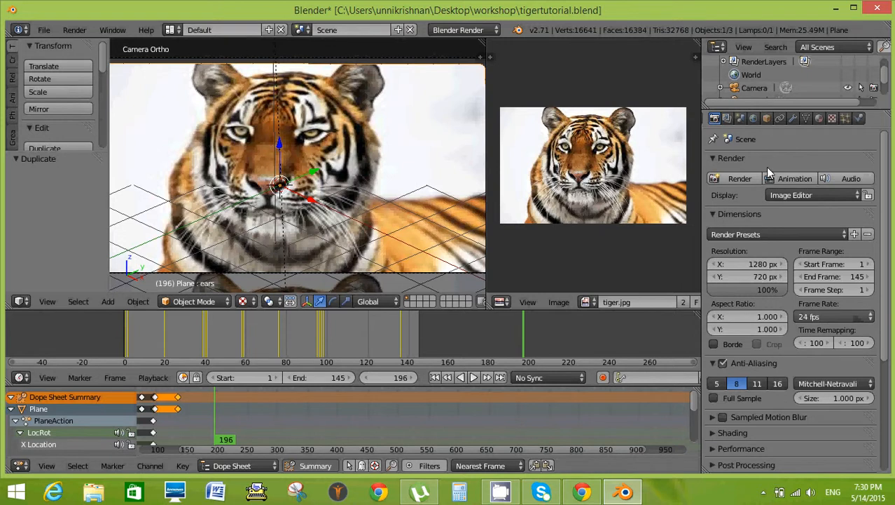
Set the render output's file format to the Xvid movie format with RGB colour.
scroll(775, 338, "down", 5)
scroll(775, 337, "down", 1)
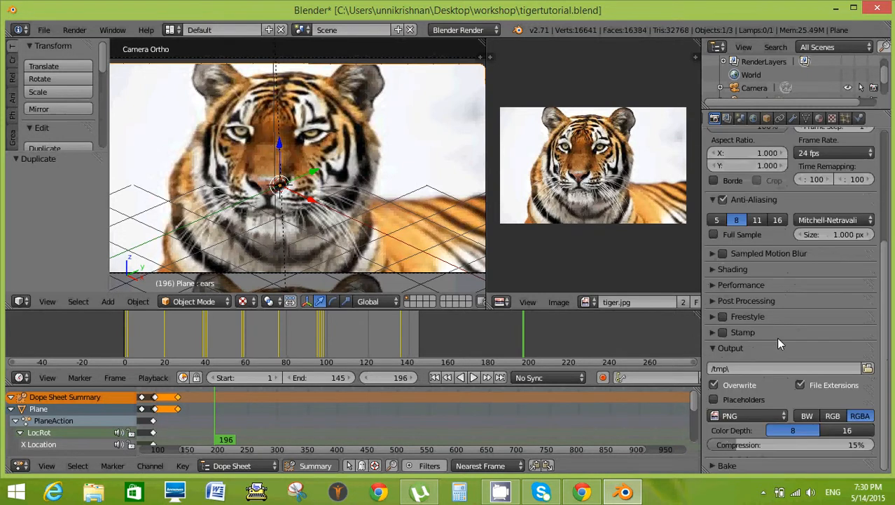
left_click(772, 416)
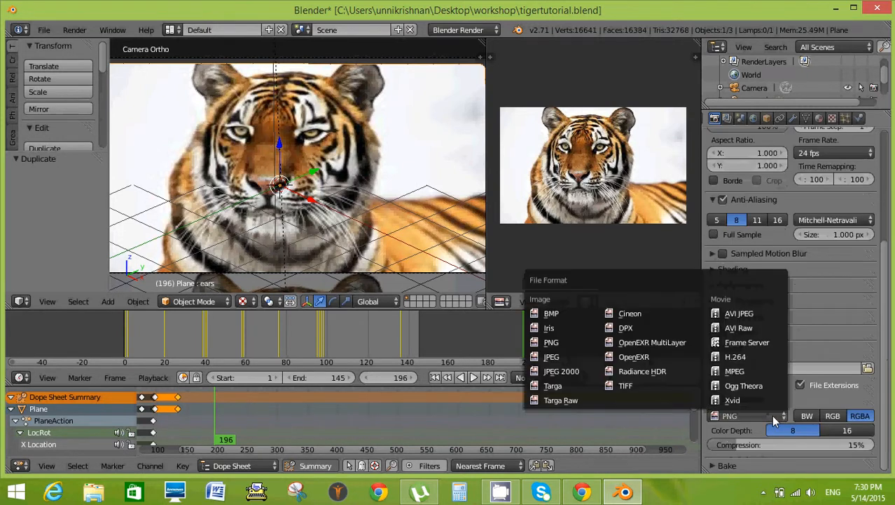
left_click(739, 398)
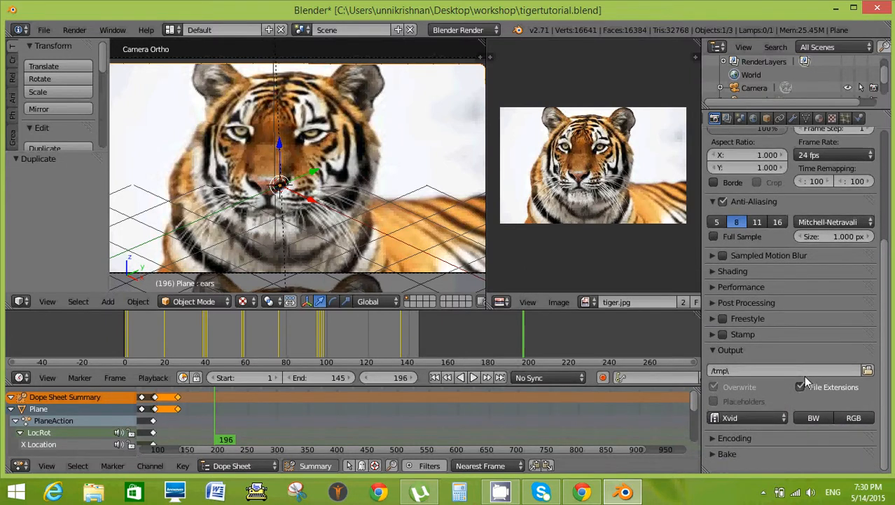
left_click(775, 420)
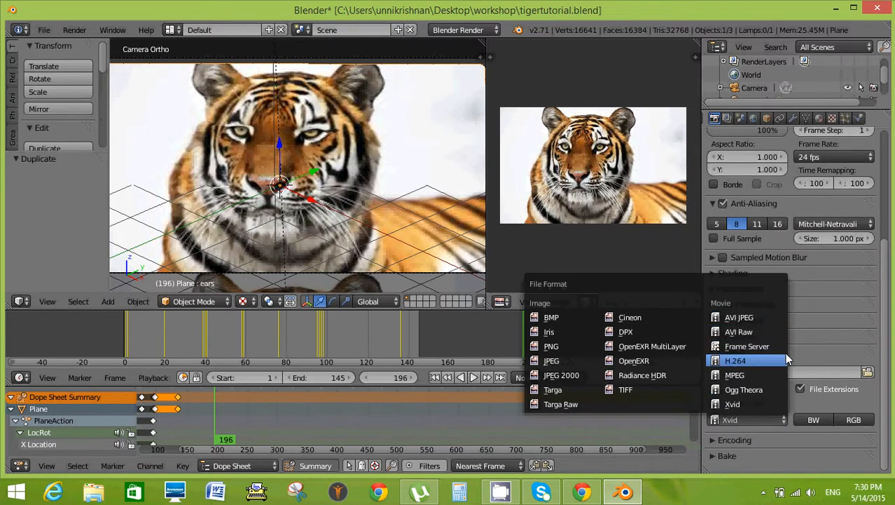
left_click(764, 402)
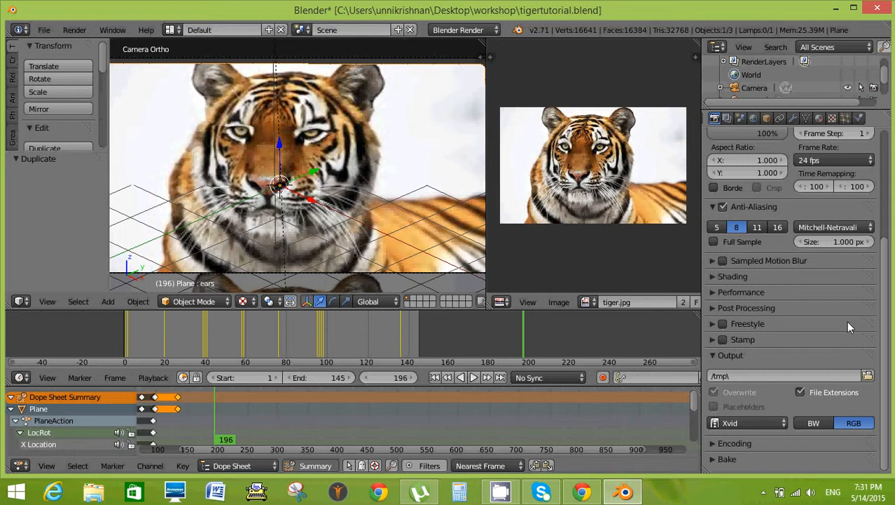
Set the render output location to the Desktop folder and accept it.
left_click(867, 377)
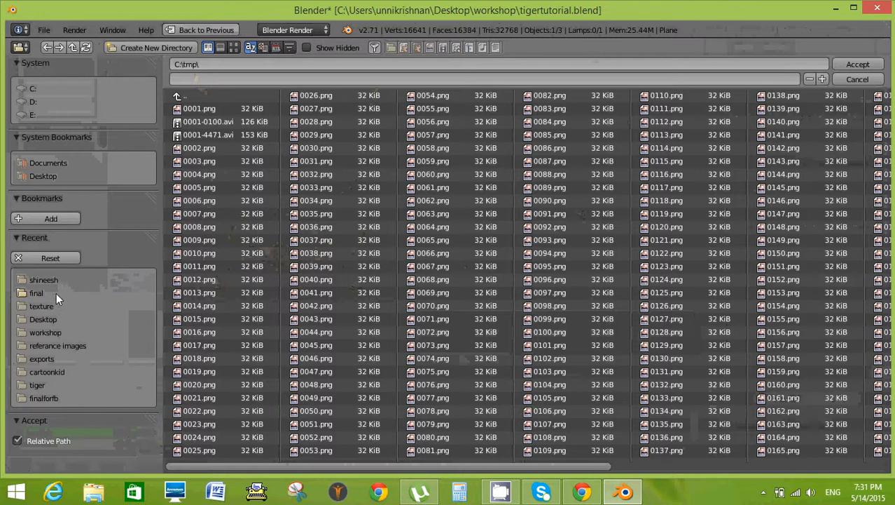
left_click(49, 176)
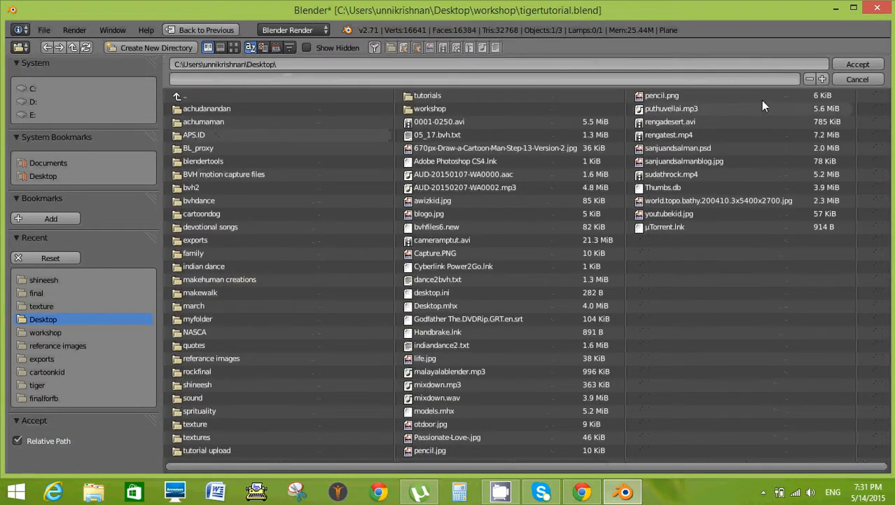
left_click(858, 65)
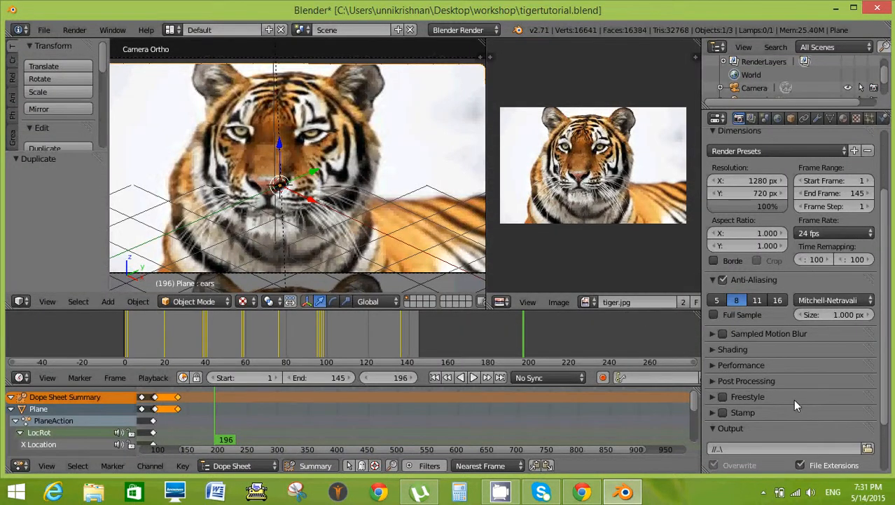
Review the output settings and render the full animation.
scroll(795, 395, "down", 3)
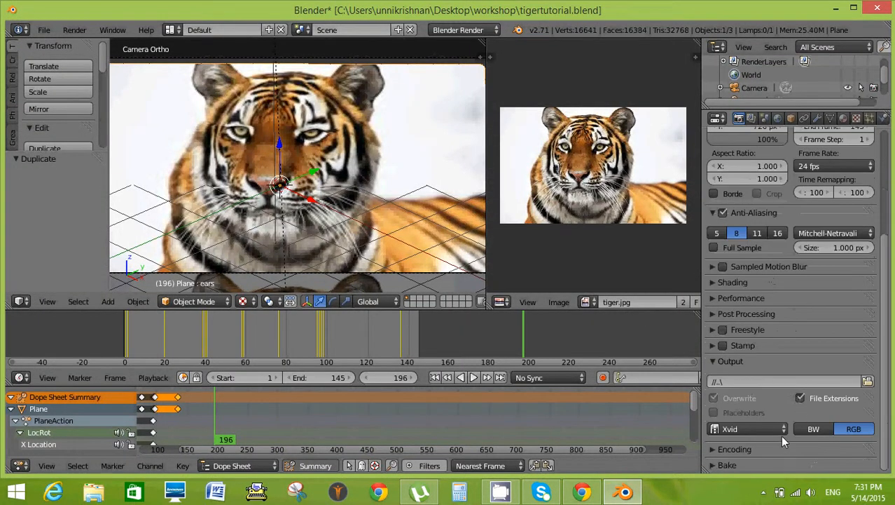
scroll(781, 431, "up", 6)
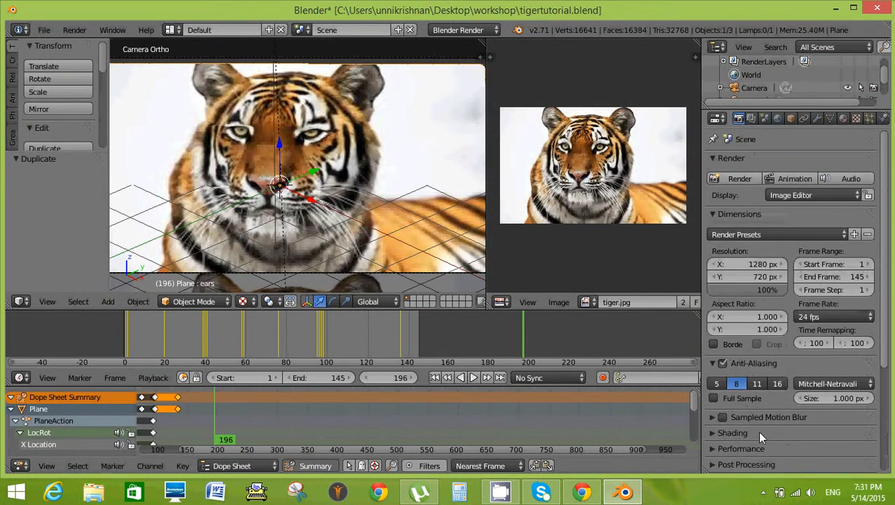
left_click(796, 179)
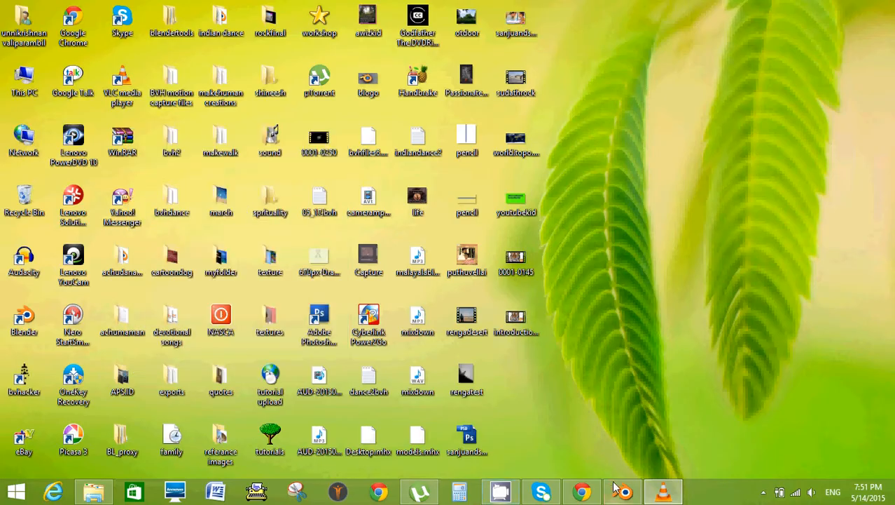
Switch to VLC media player and play the rendered tiger animation 0001-0145.avi.
left_click(664, 493)
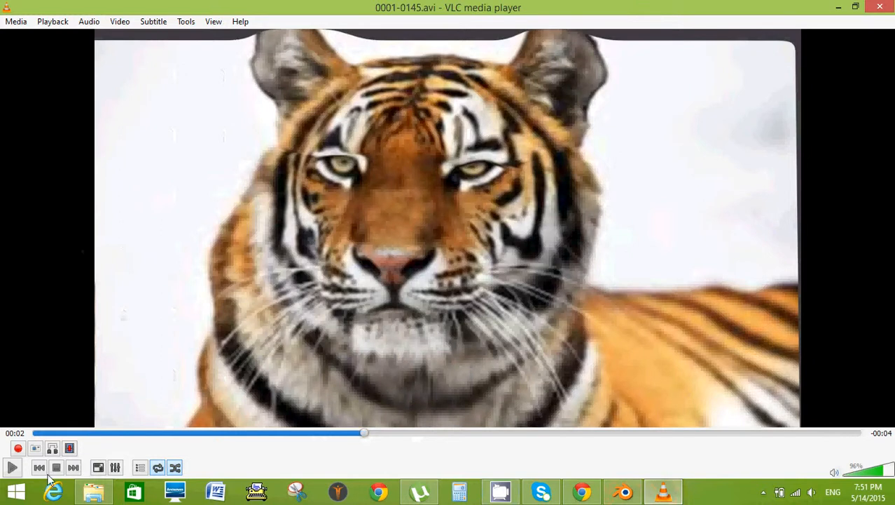
left_click(12, 468)
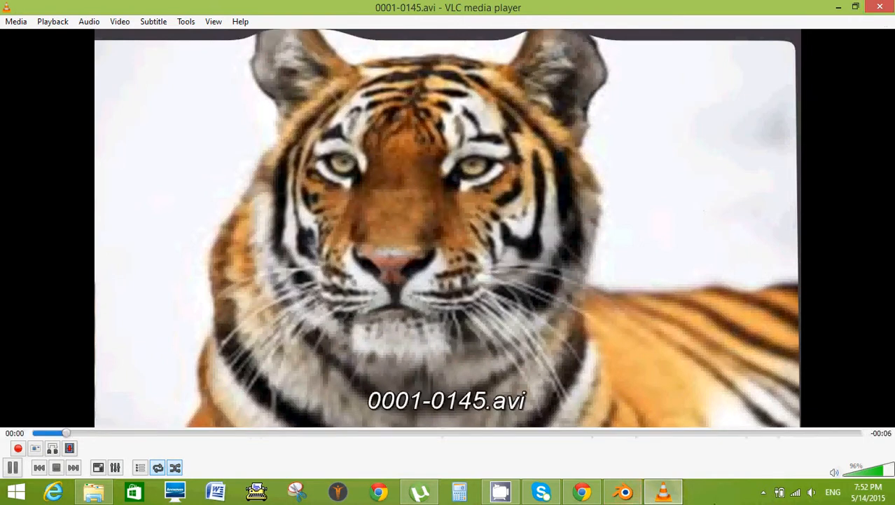
left_click(763, 491)
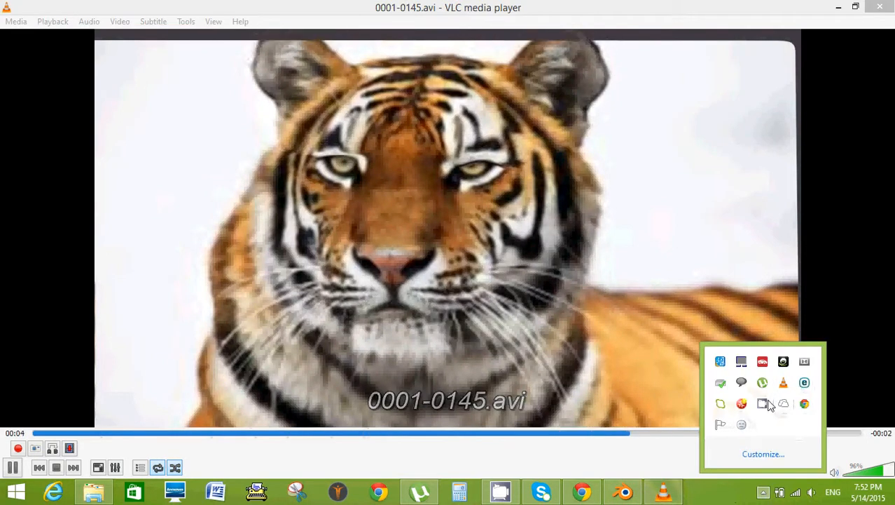